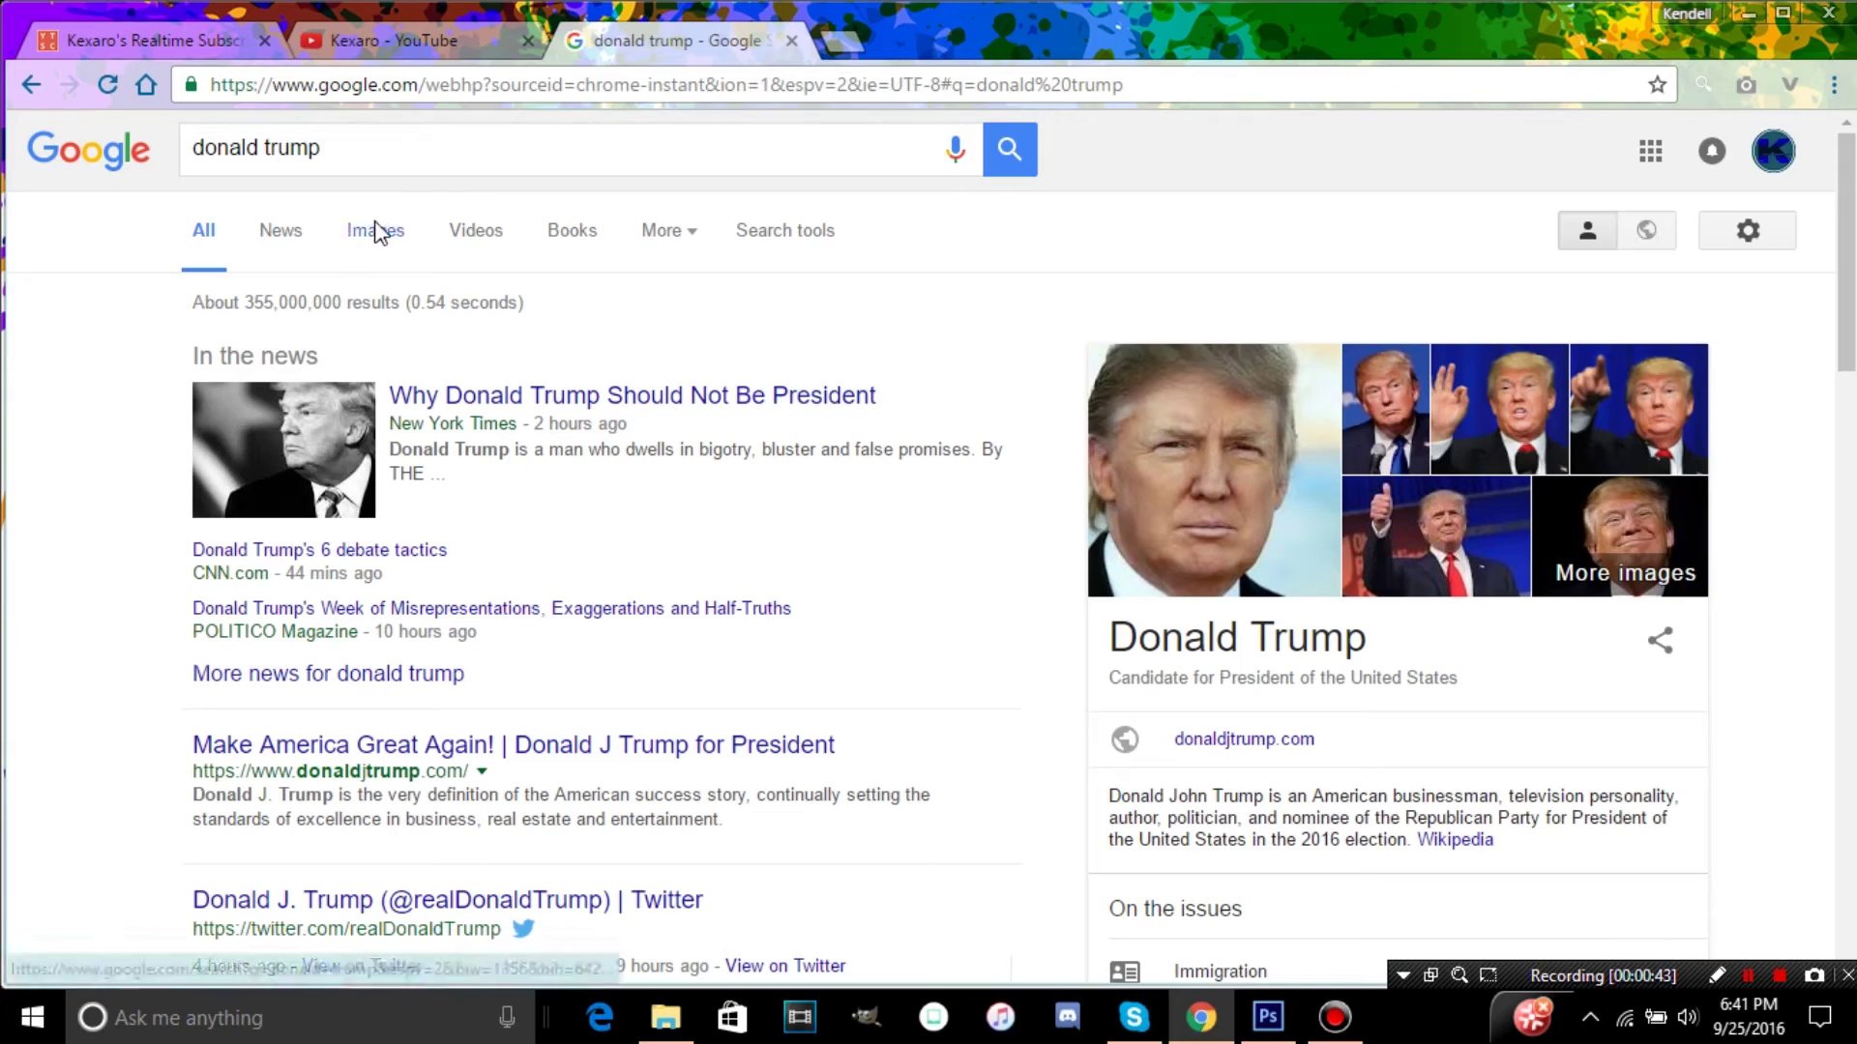
Step: Copy the smiling Donald Trump portrait from its Google Images preview and switch to Photoshop
{"action": "scroll", "coordinate": [660, 397], "scroll_direction": "down", "scroll_amount": 4}
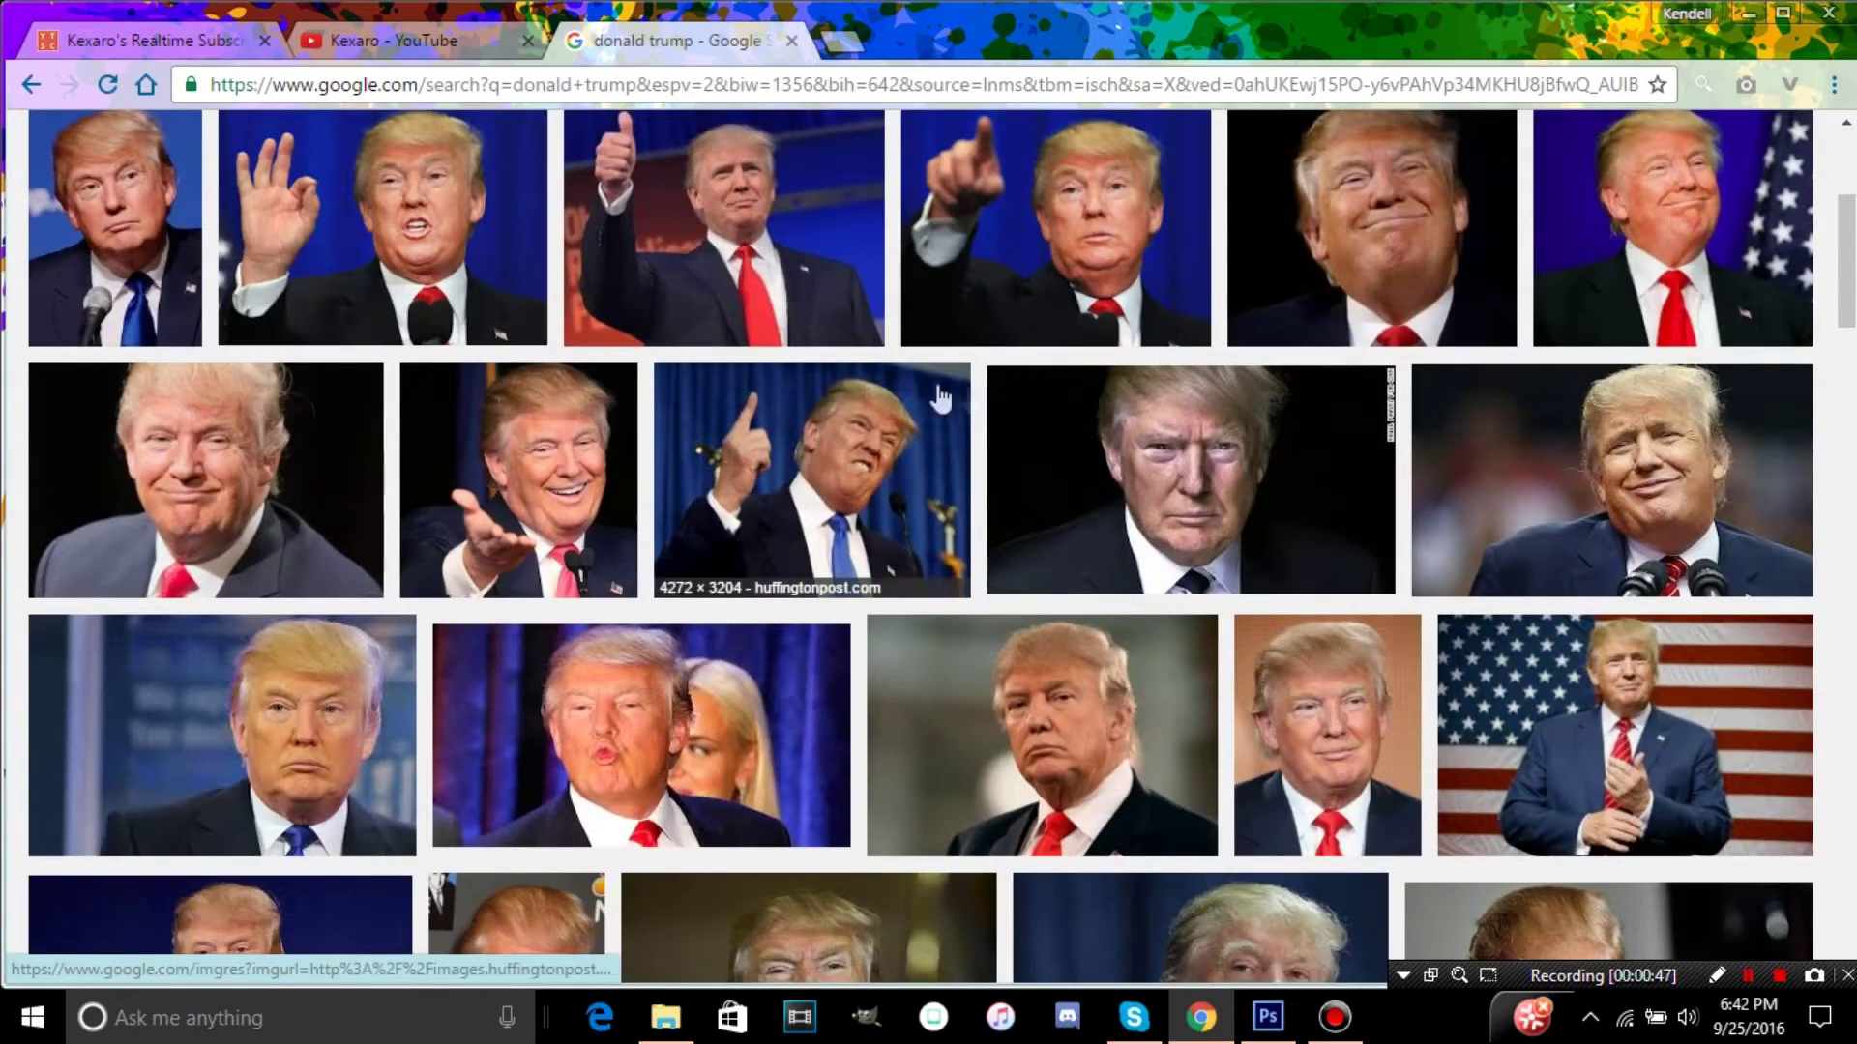
{"action": "left_click", "coordinate": [1415, 229]}
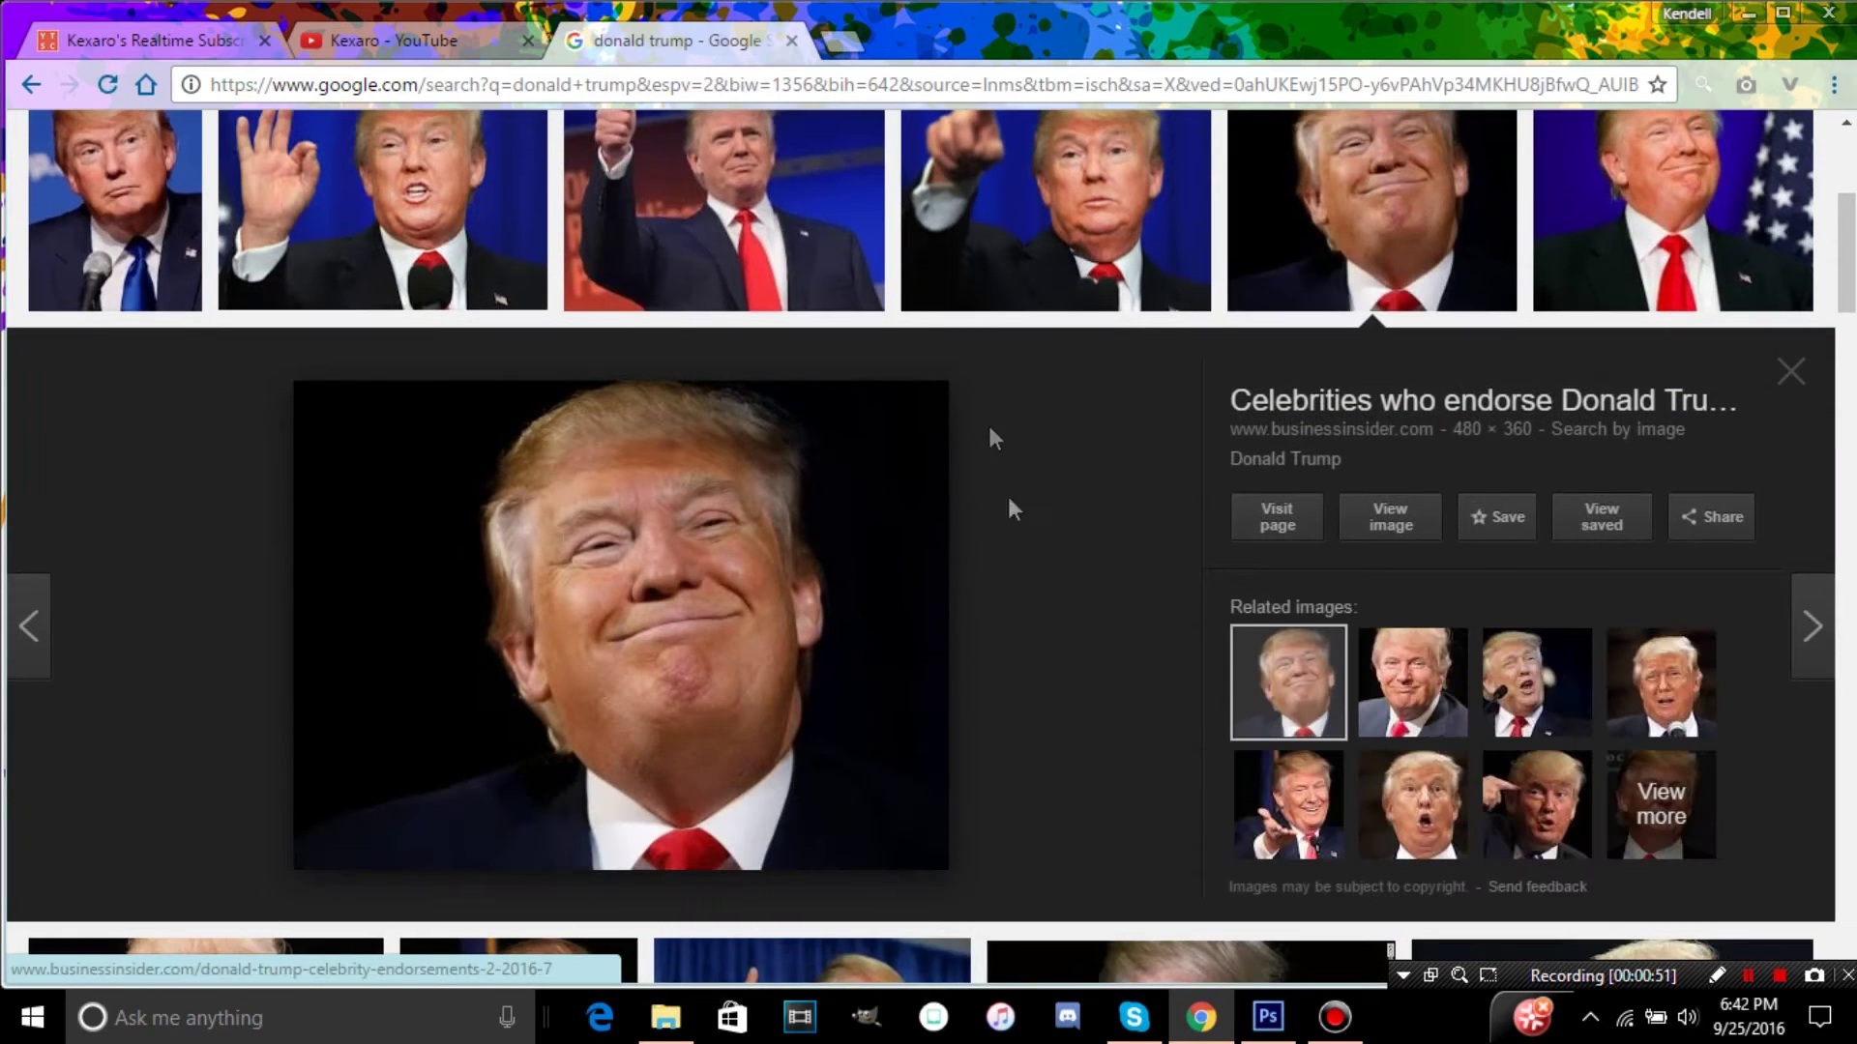
{"action": "right_click", "coordinate": [689, 606]}
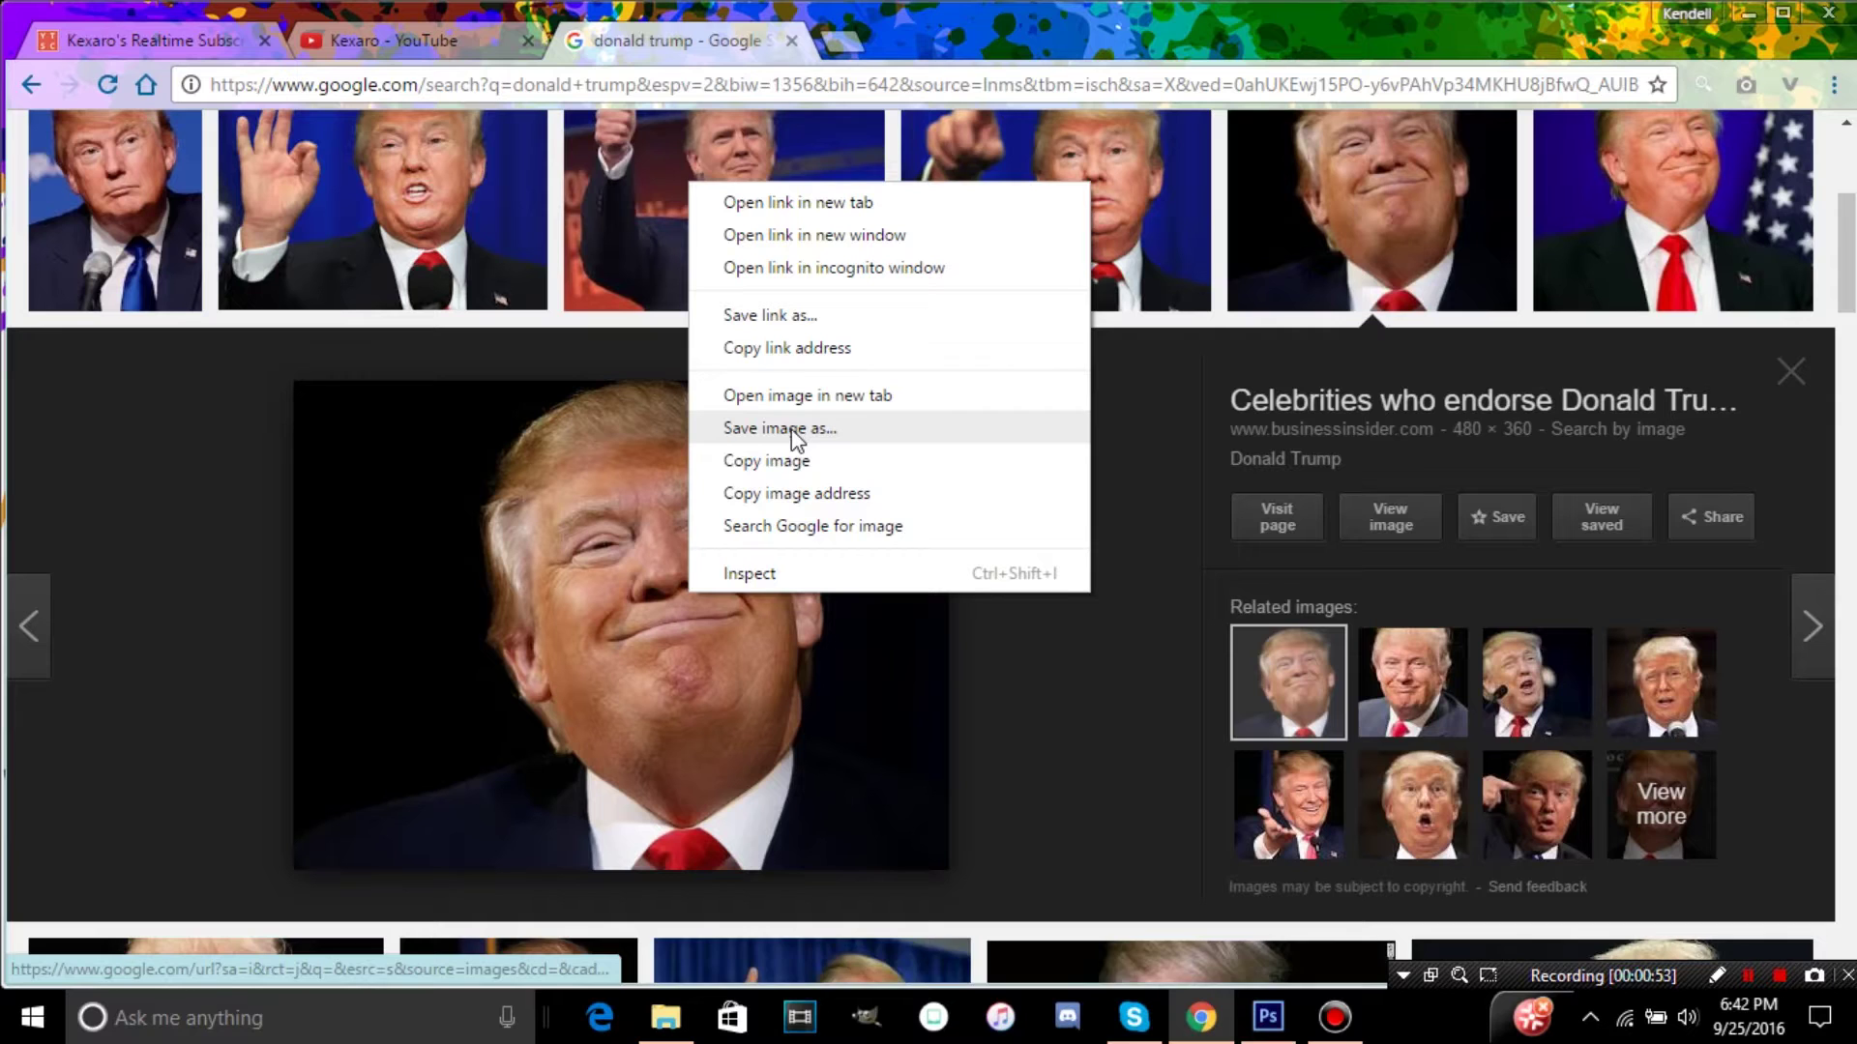
{"action": "left_click", "coordinate": [795, 461]}
{"action": "key", "text": "alt+Tab"}
{"action": "left_click", "coordinate": [79, 29]}
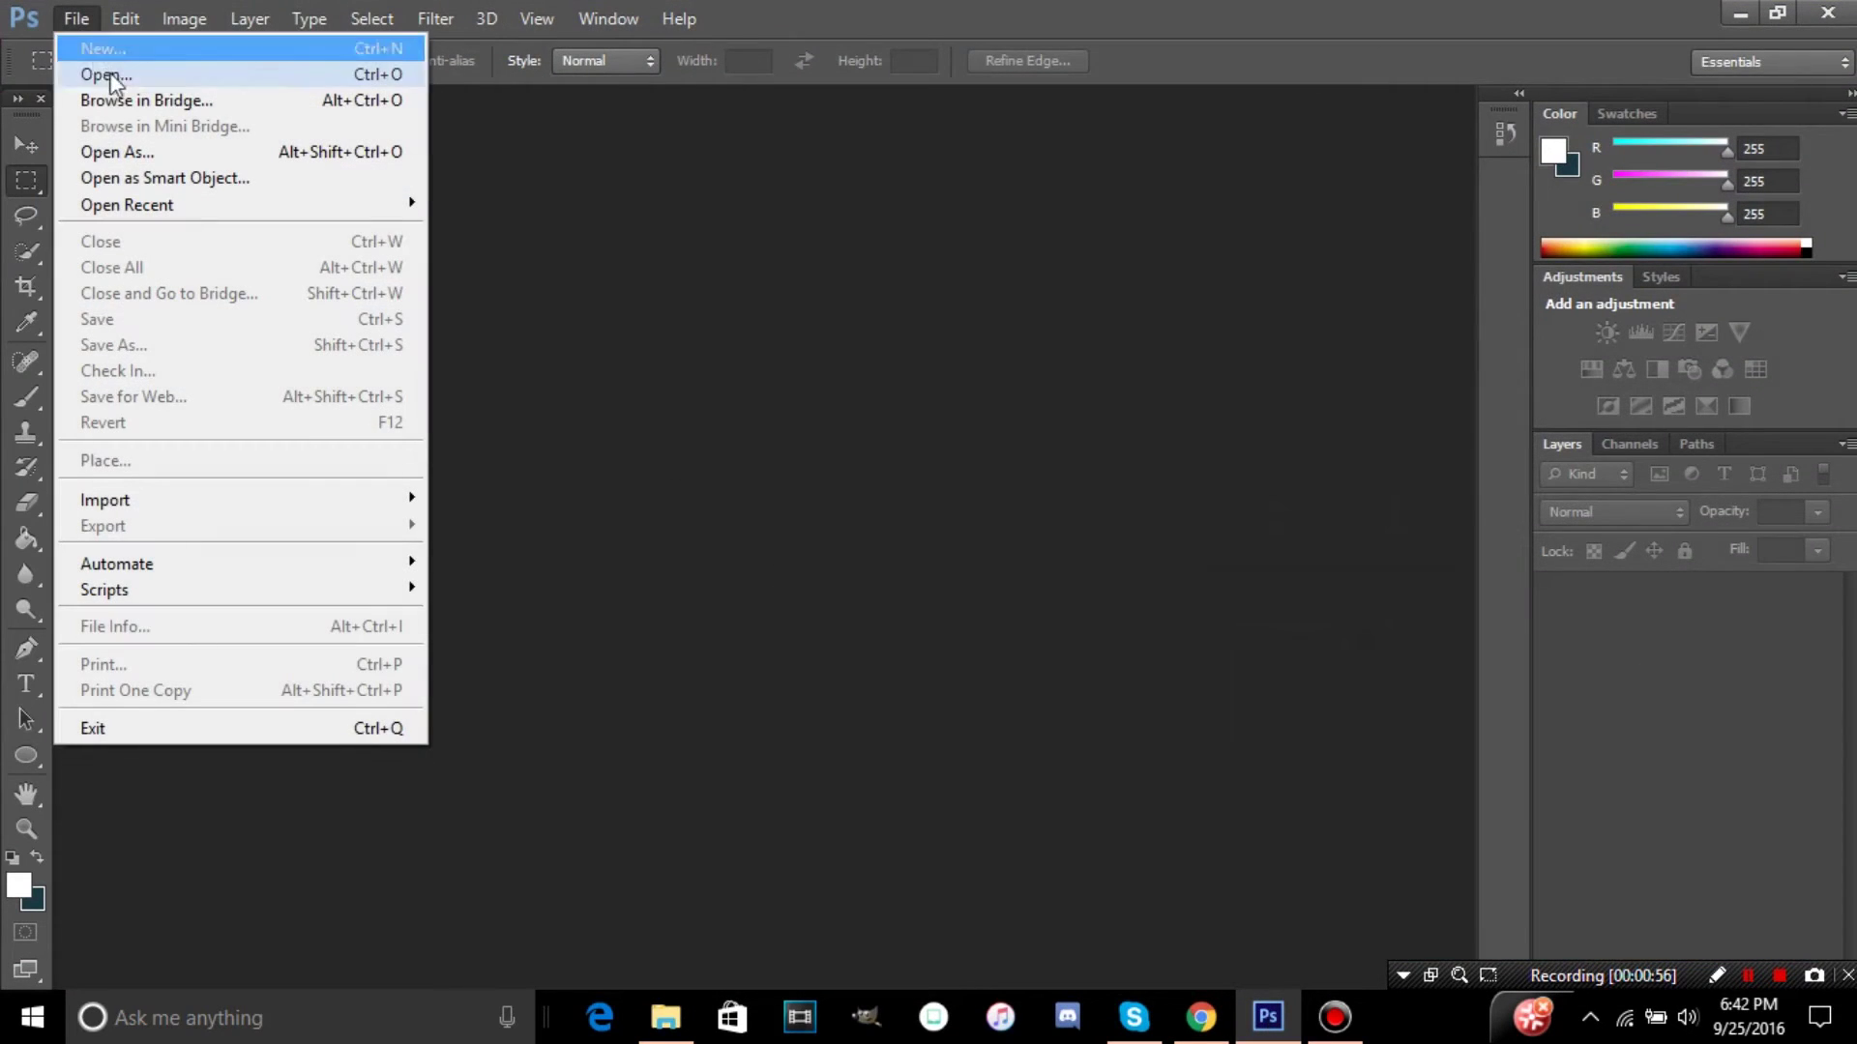
Step: Back out of the Open file browser, glance at the Chrome portrait, then choose File > New
{"action": "left_click", "coordinate": [548, 312]}
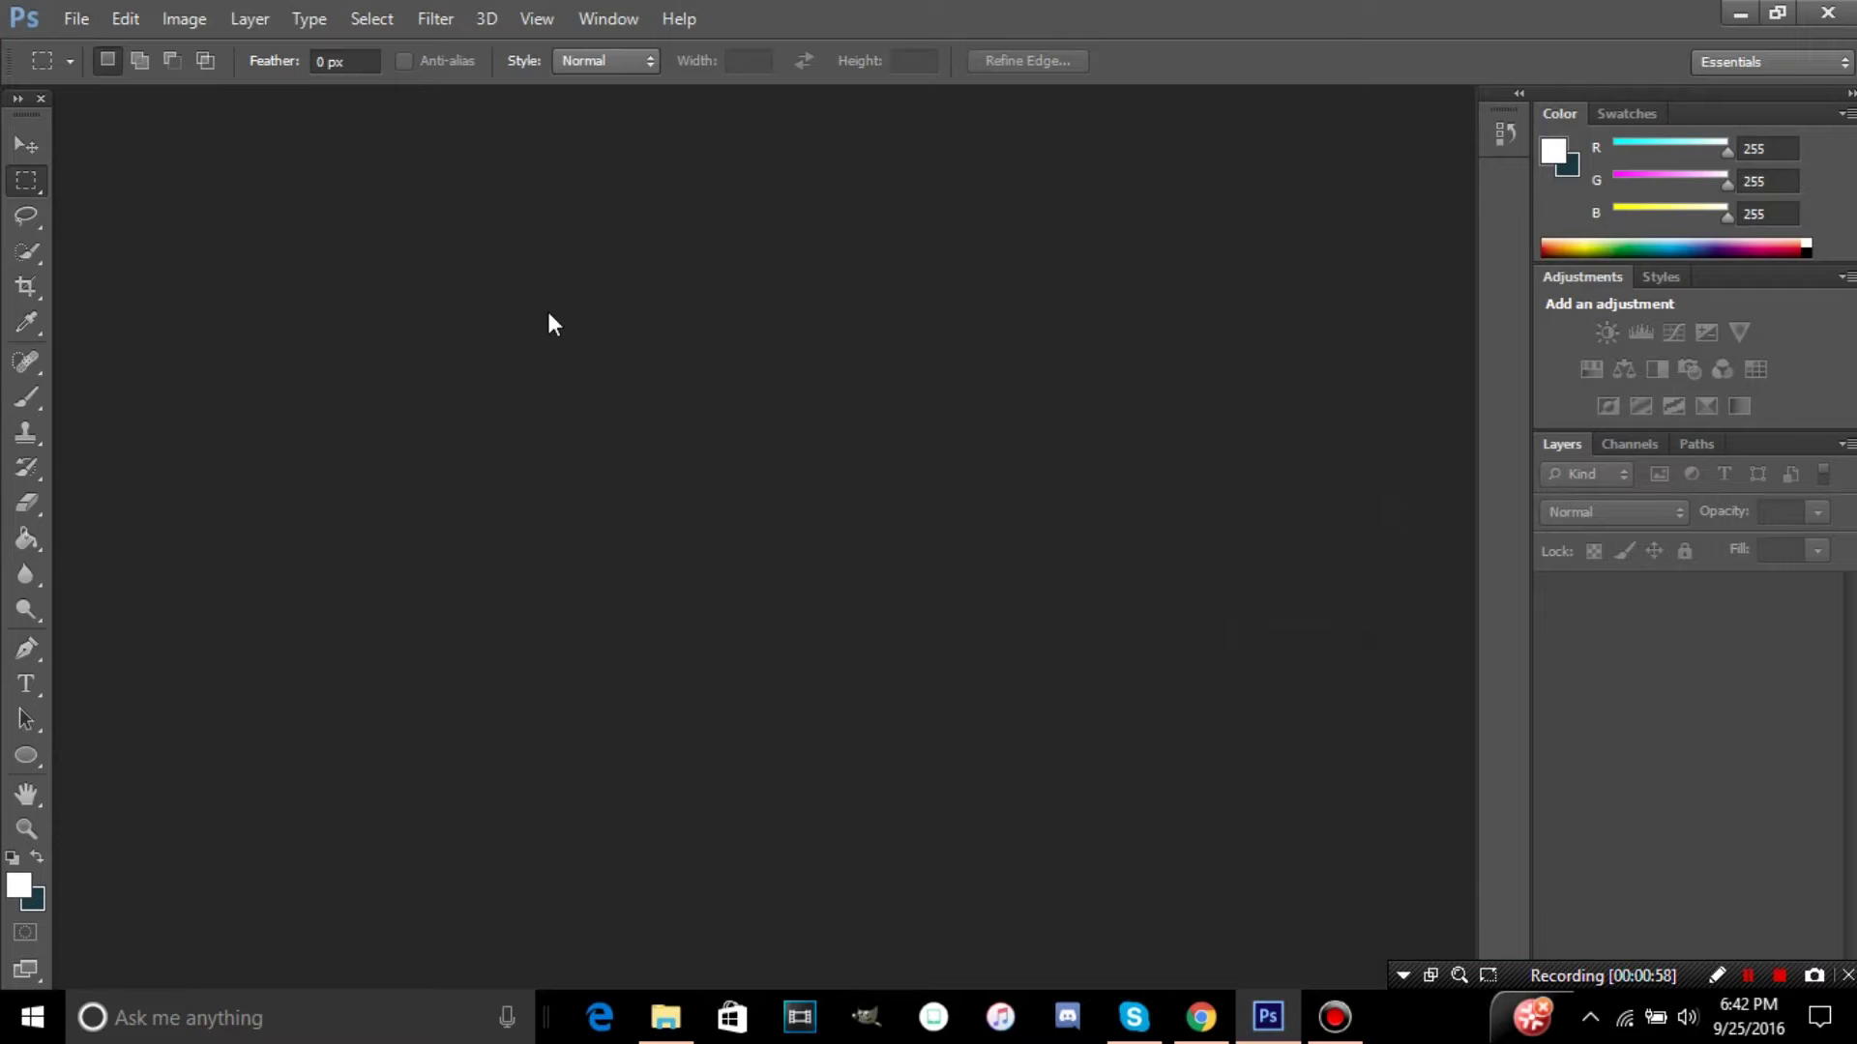
{"action": "double_click", "coordinate": [568, 365]}
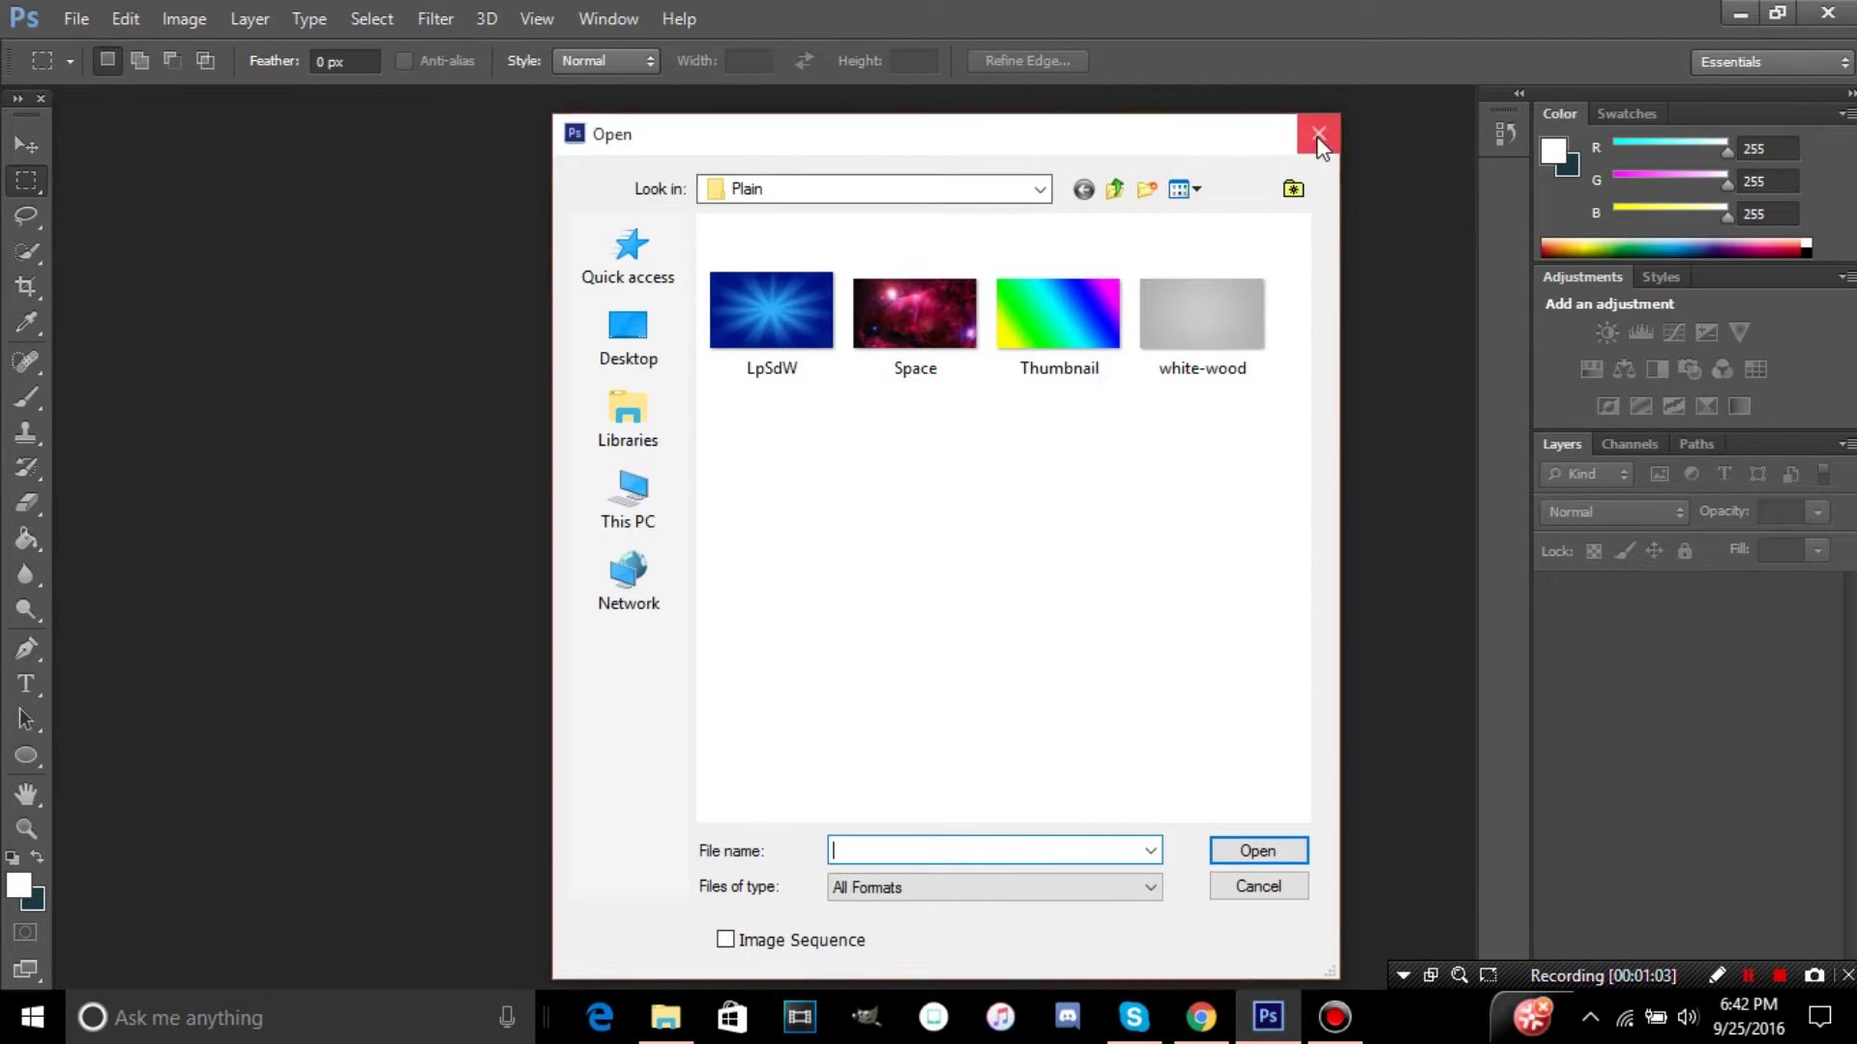
{"action": "left_click", "coordinate": [1319, 137]}
{"action": "left_click", "coordinate": [73, 17]}
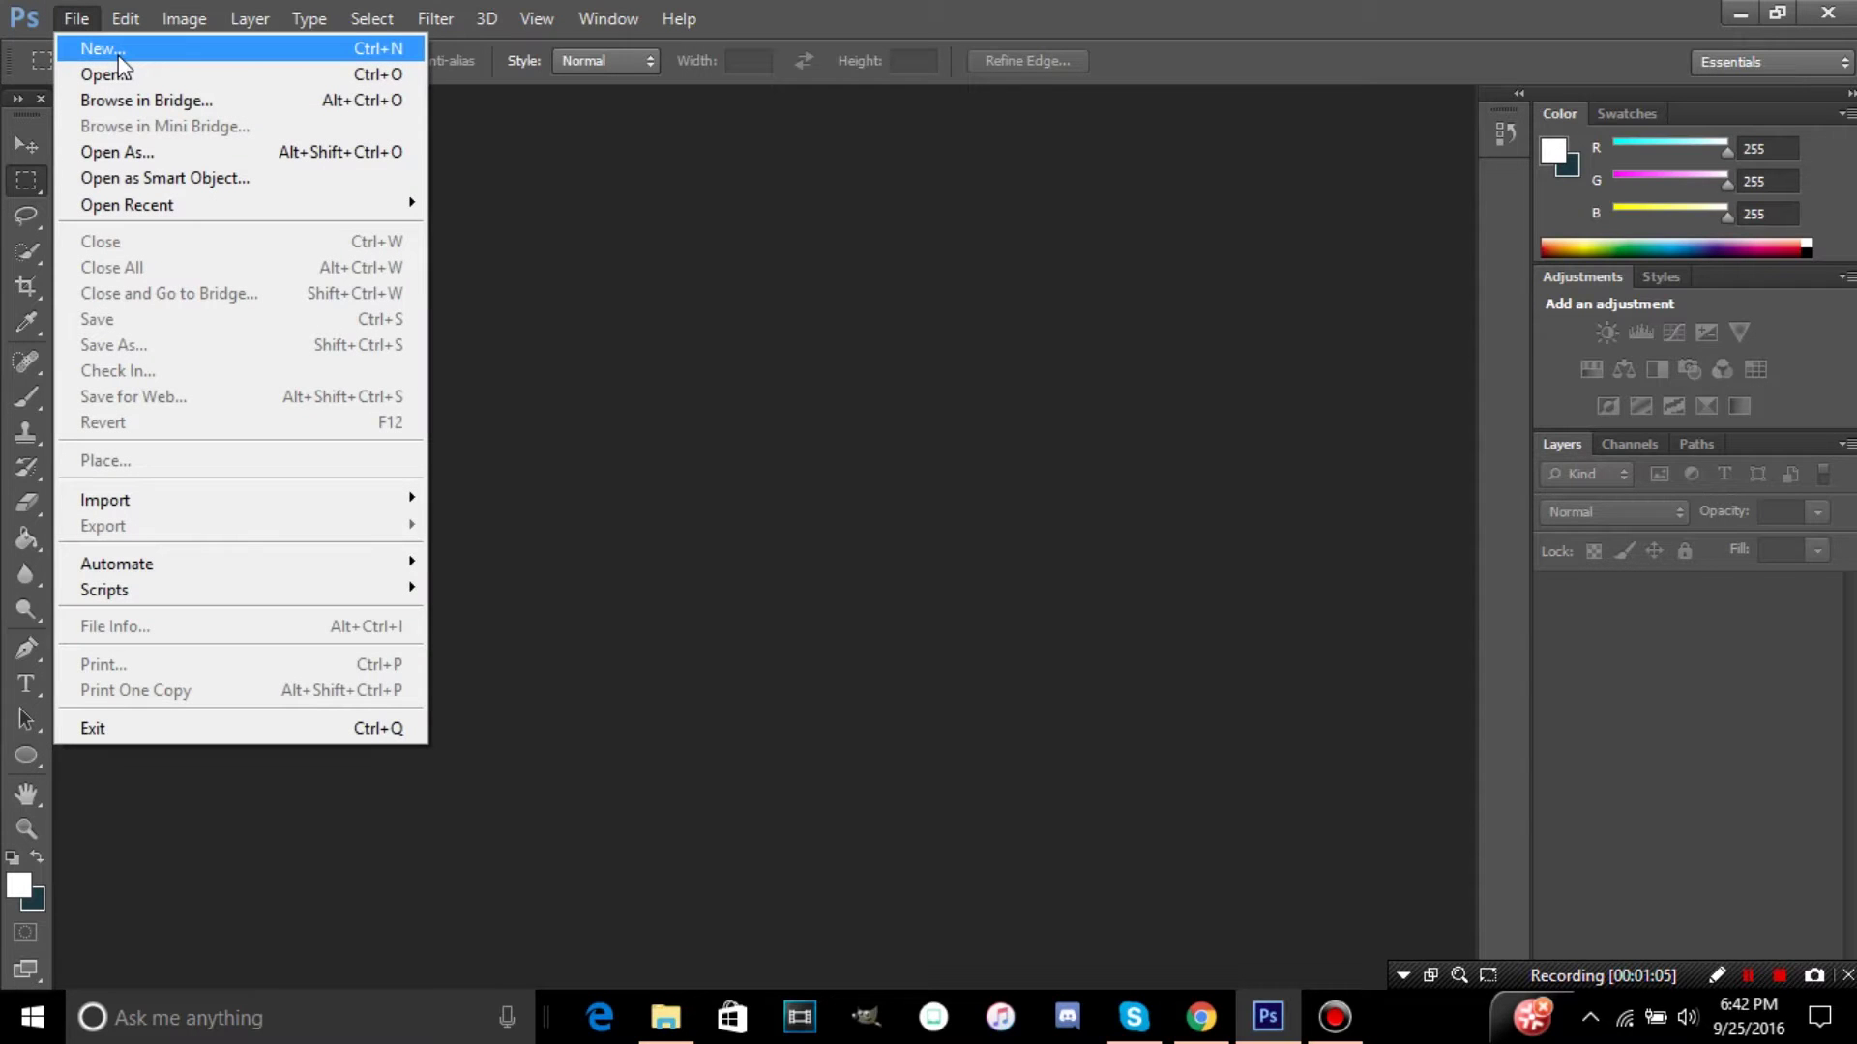
{"action": "left_click", "coordinate": [1200, 1016]}
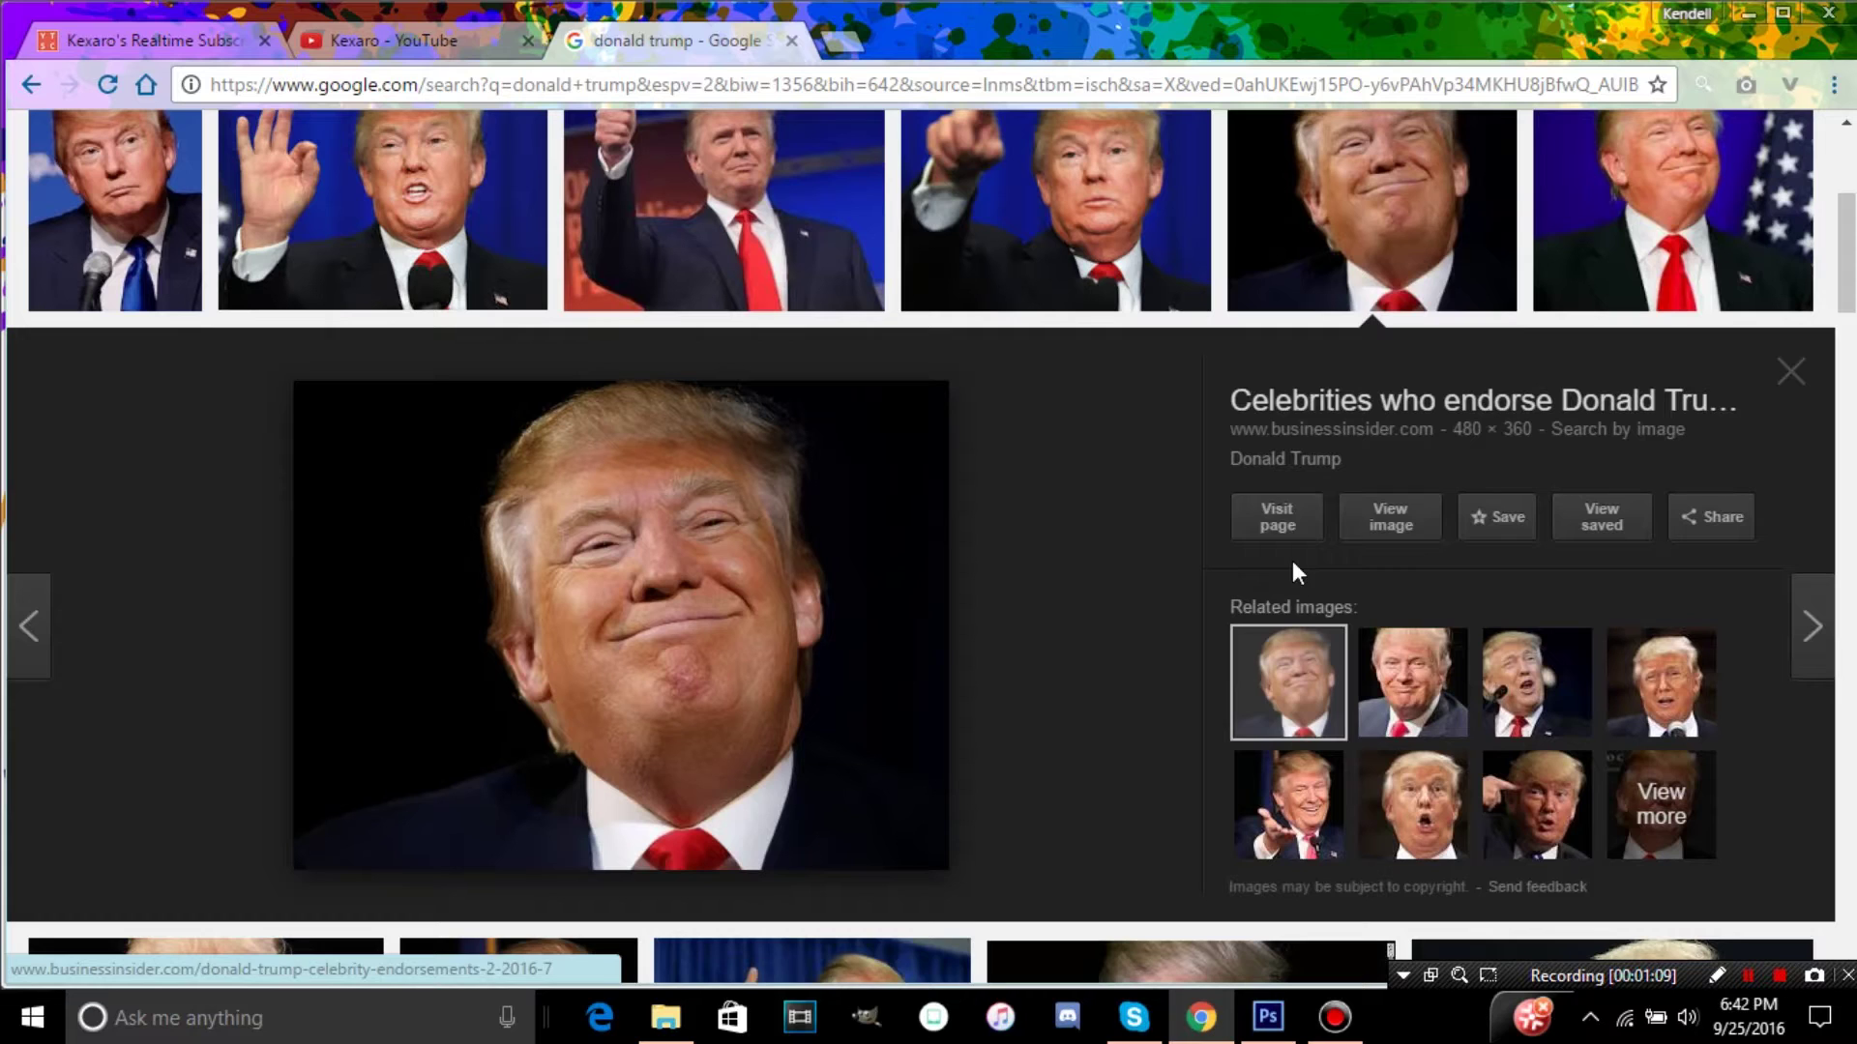
{"action": "left_click", "coordinate": [1268, 1017]}
{"action": "left_click", "coordinate": [76, 18]}
{"action": "left_click", "coordinate": [85, 52]}
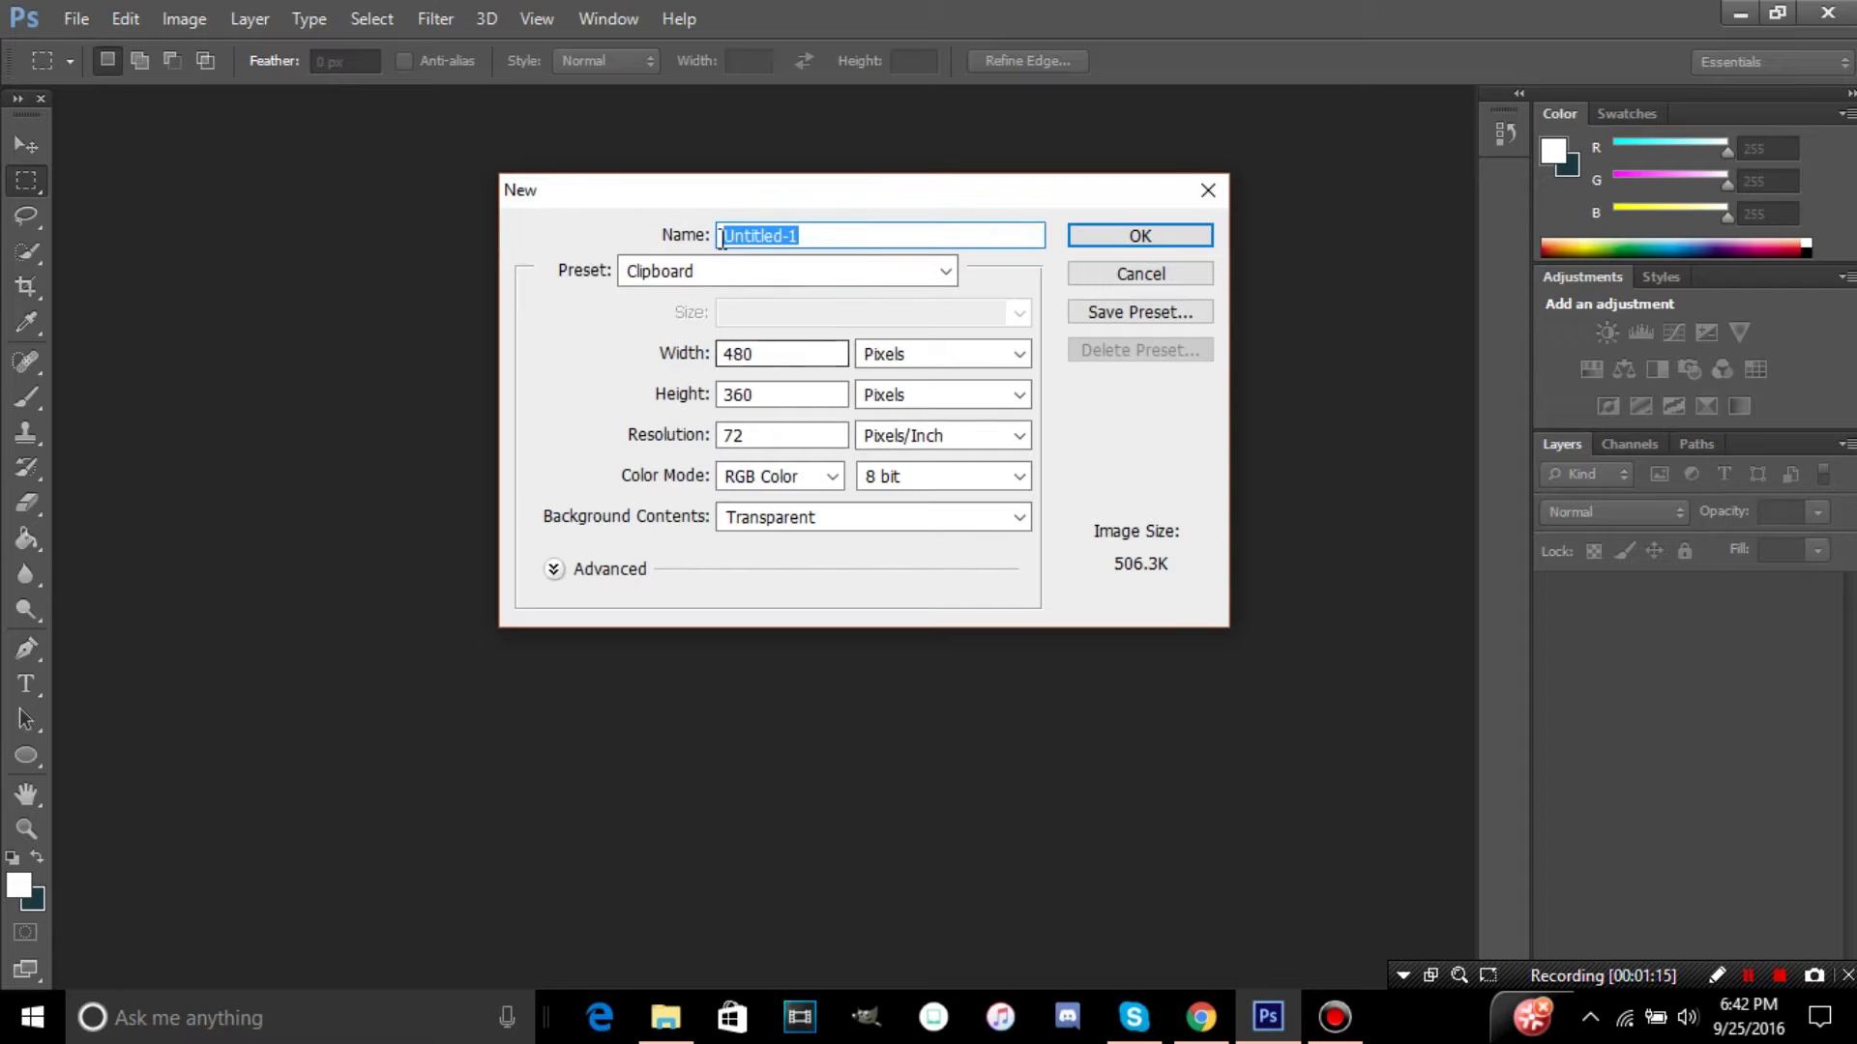
Step: Create the 480 × 360 transparent Clipboard-preset document and paste the portrait in as Layer 1
{"action": "left_click", "coordinate": [1143, 238]}
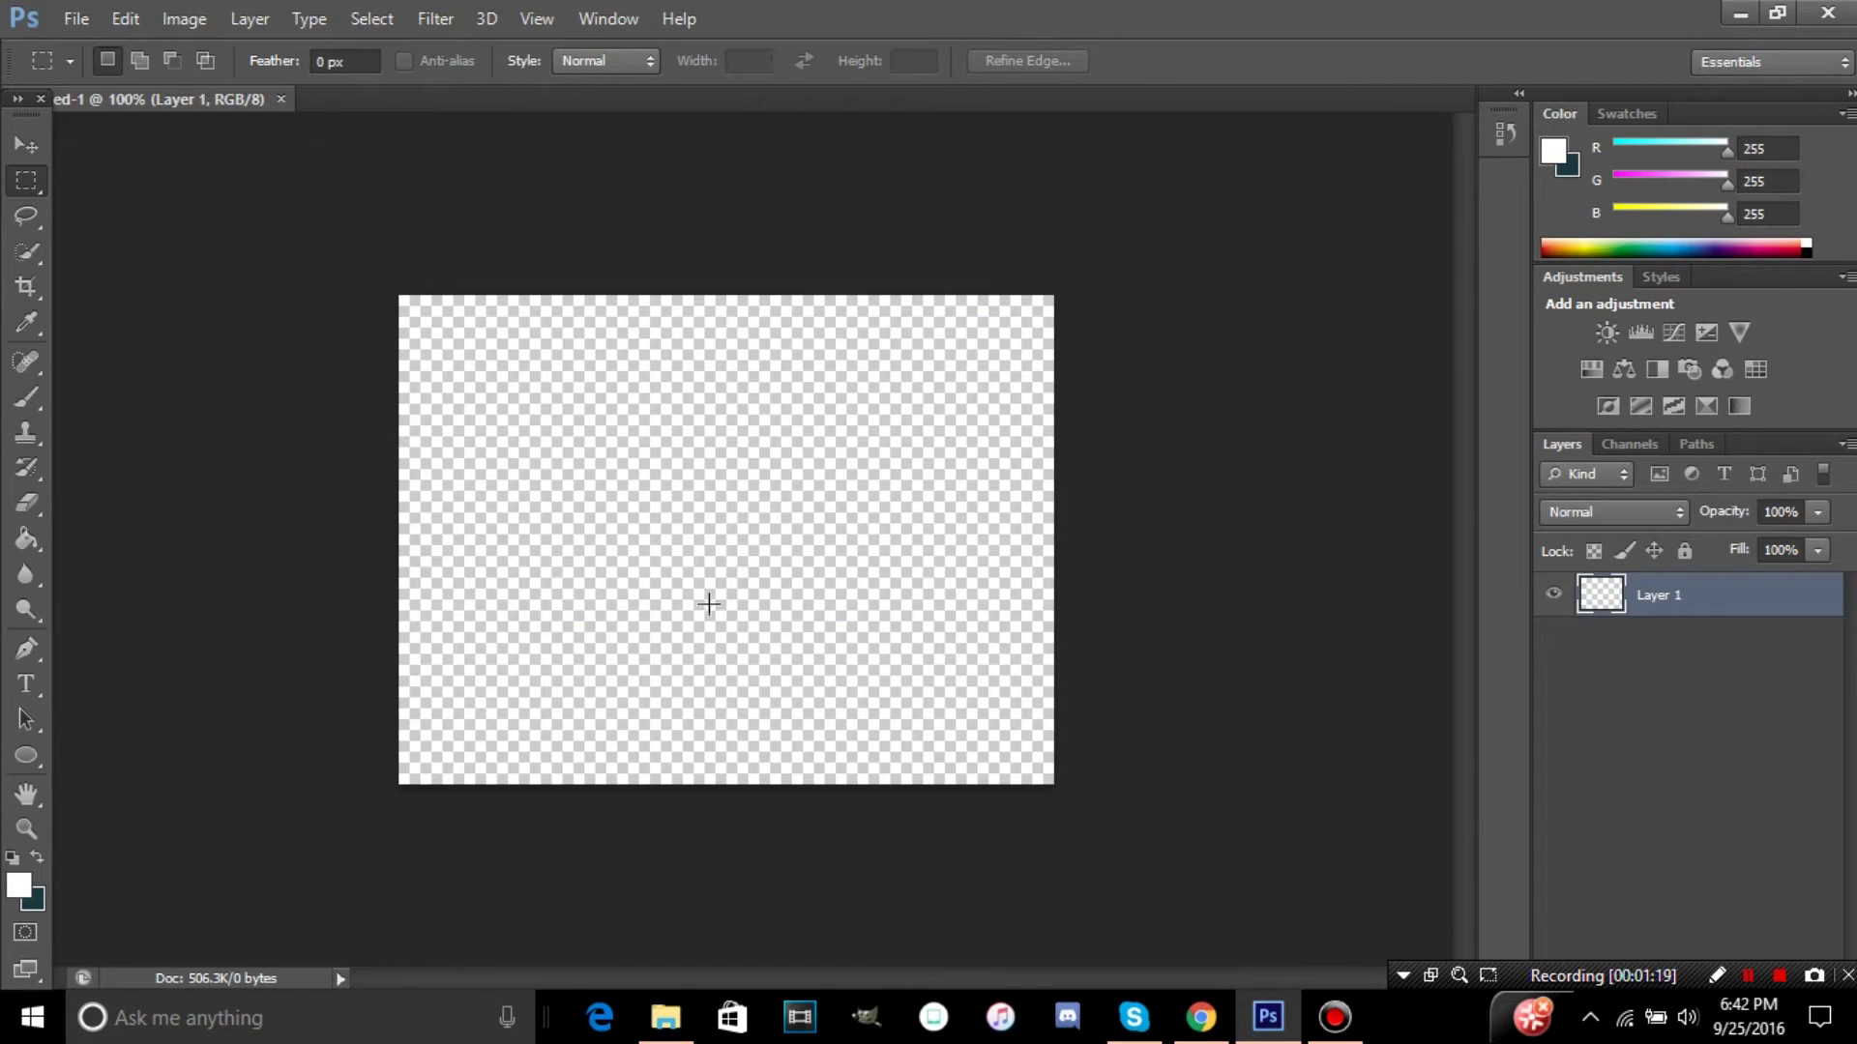
{"action": "right_click", "coordinate": [698, 498]}
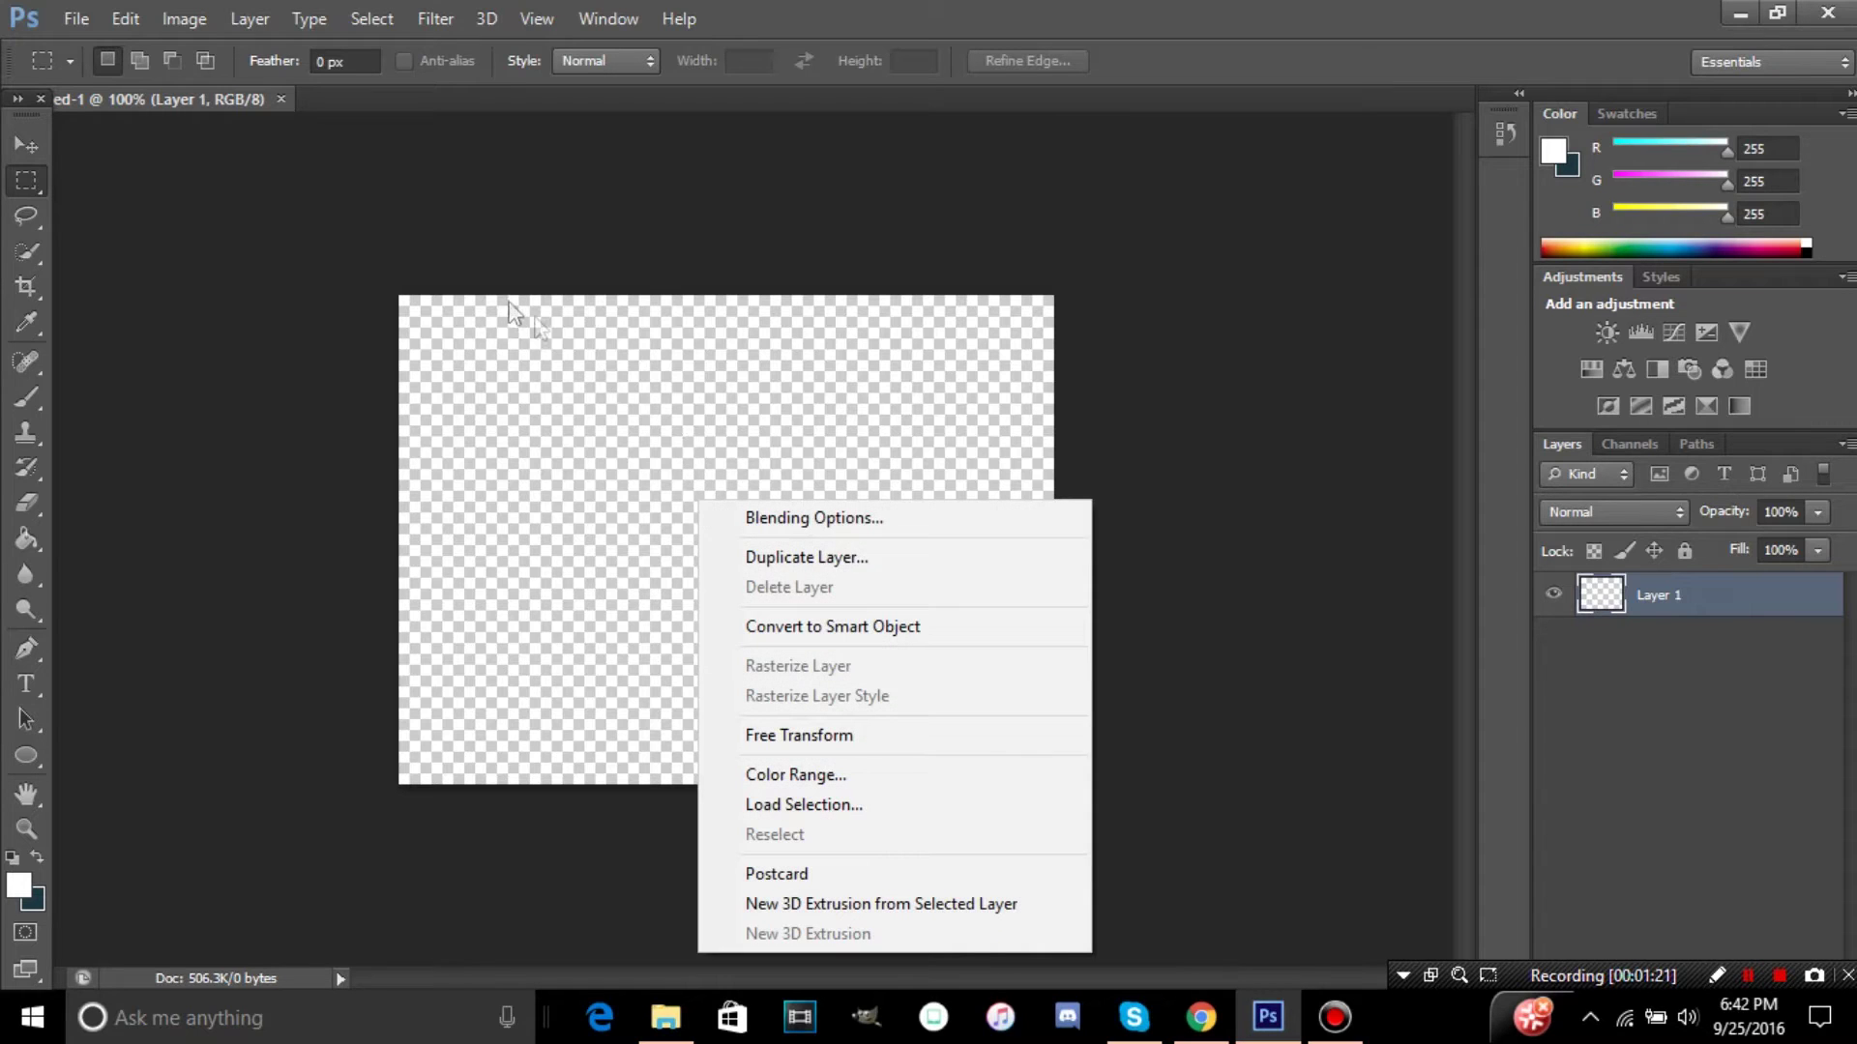
{"action": "left_click", "coordinate": [466, 475]}
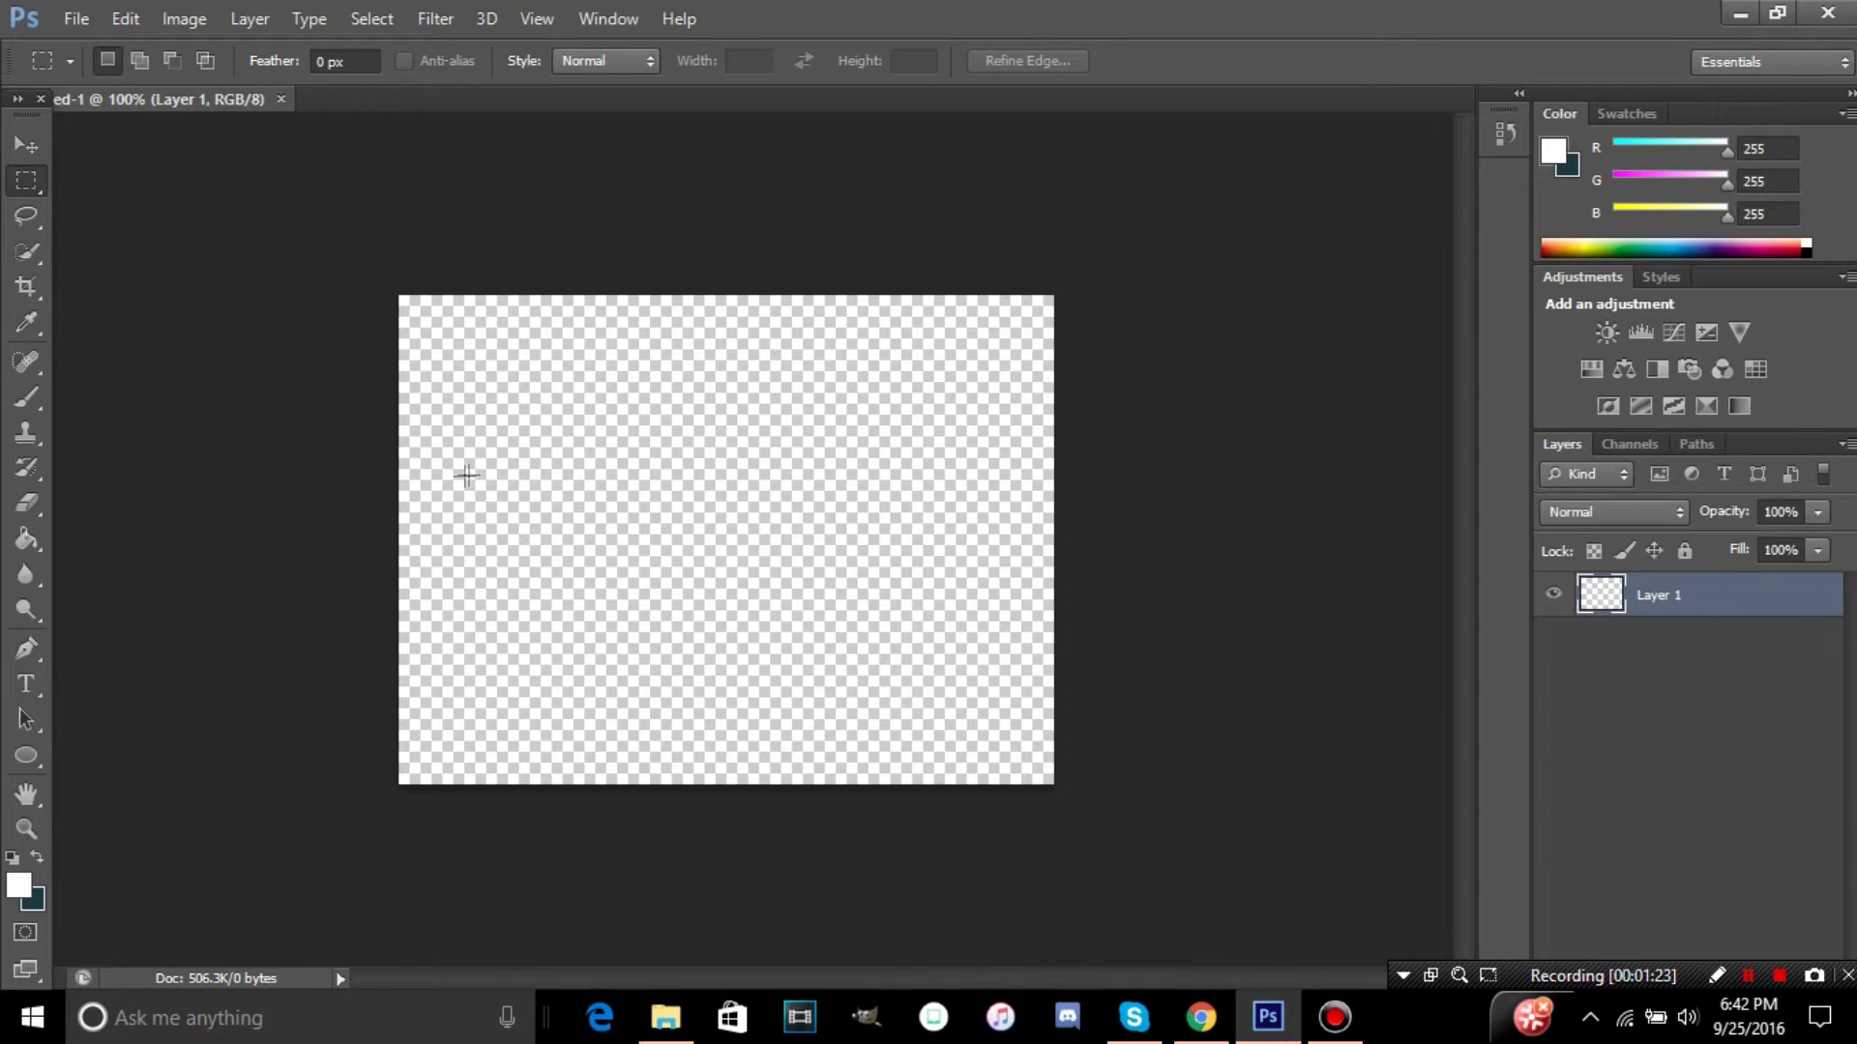
{"action": "key", "text": "ctrl+v"}
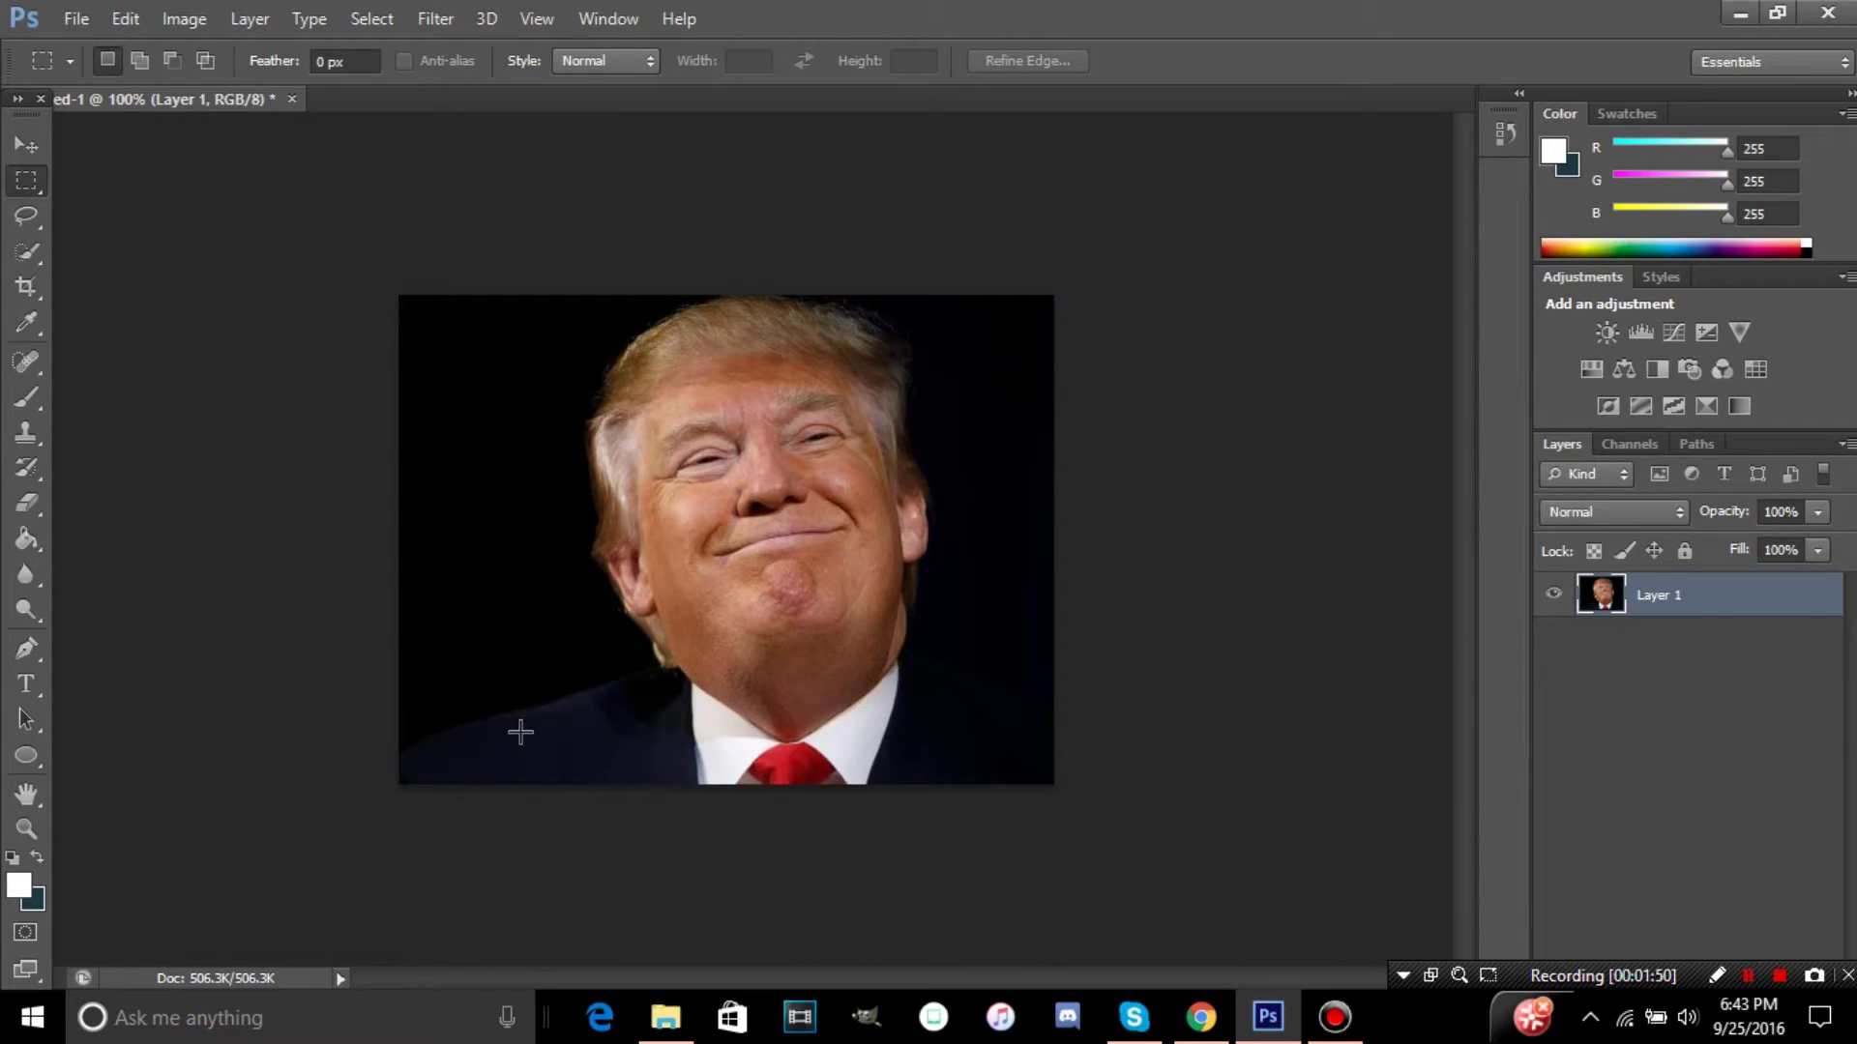
Step: With the Quick Selection Tool, brush over the face, collar and tie to start the selection
{"action": "left_click", "coordinate": [27, 252]}
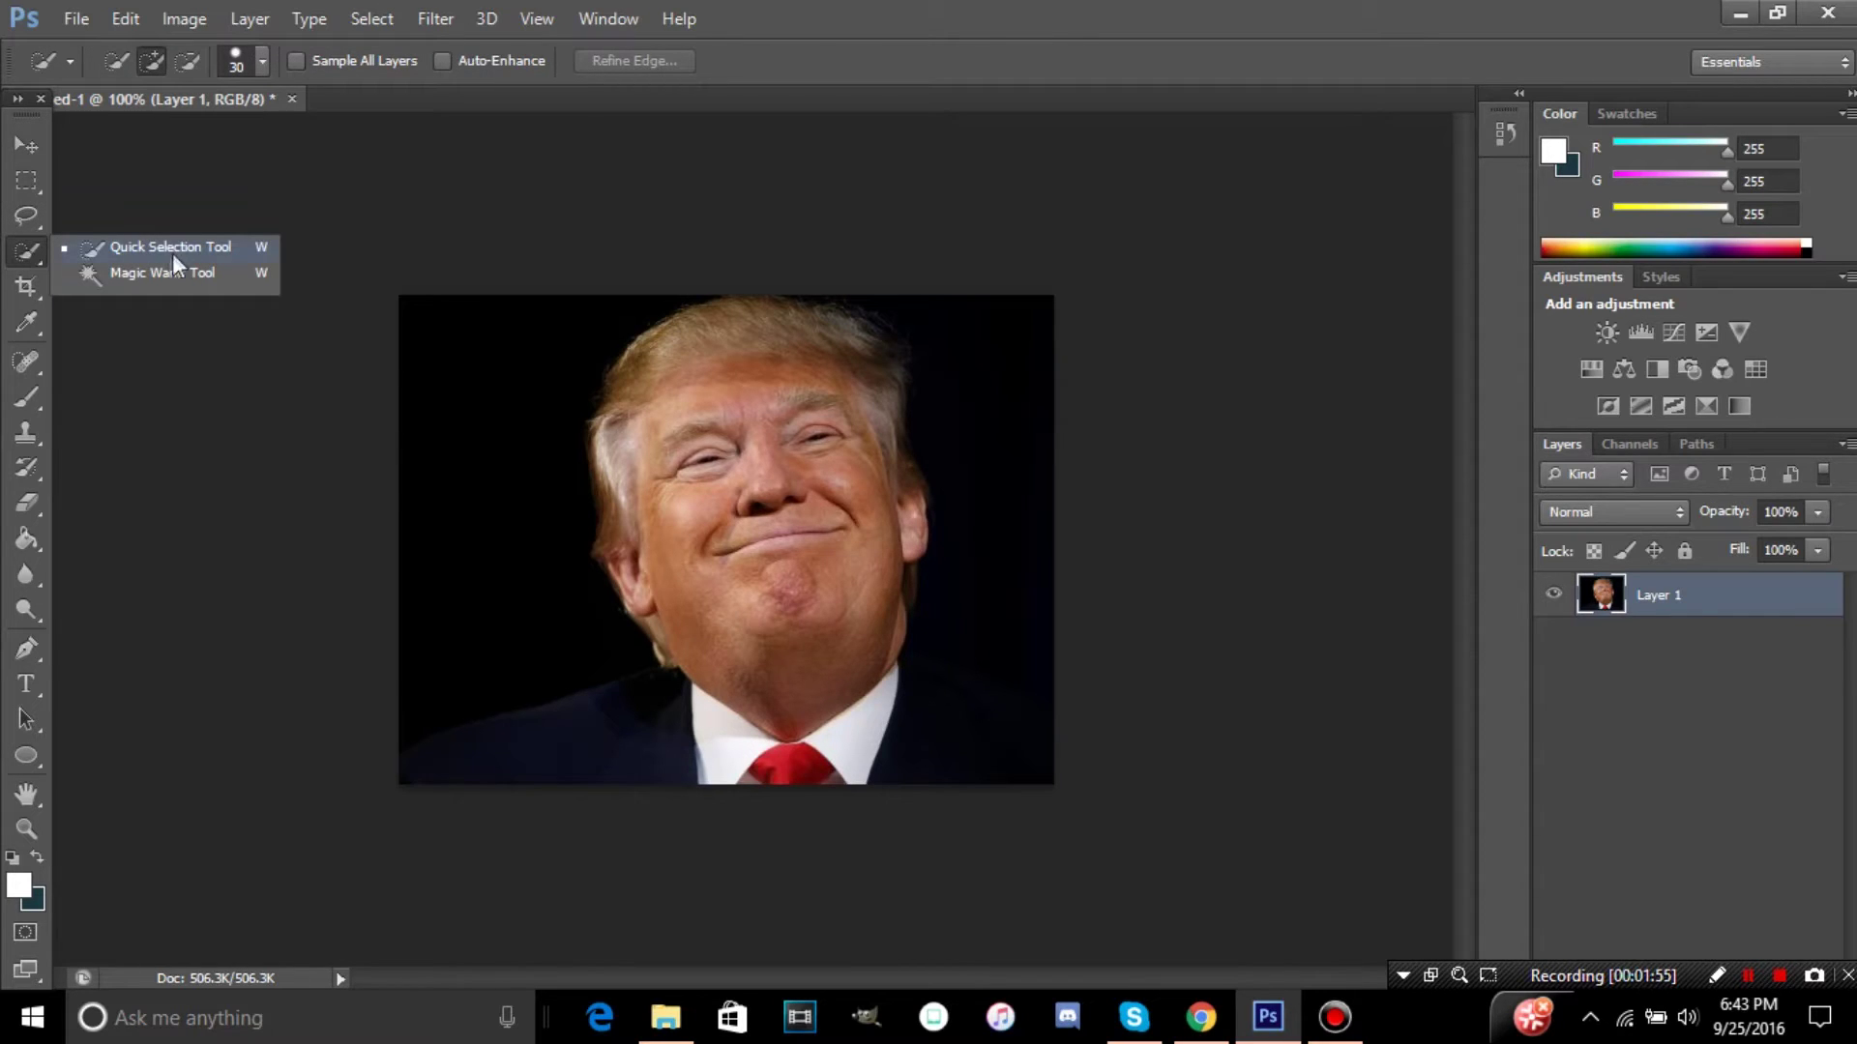
{"action": "left_click", "coordinate": [168, 253]}
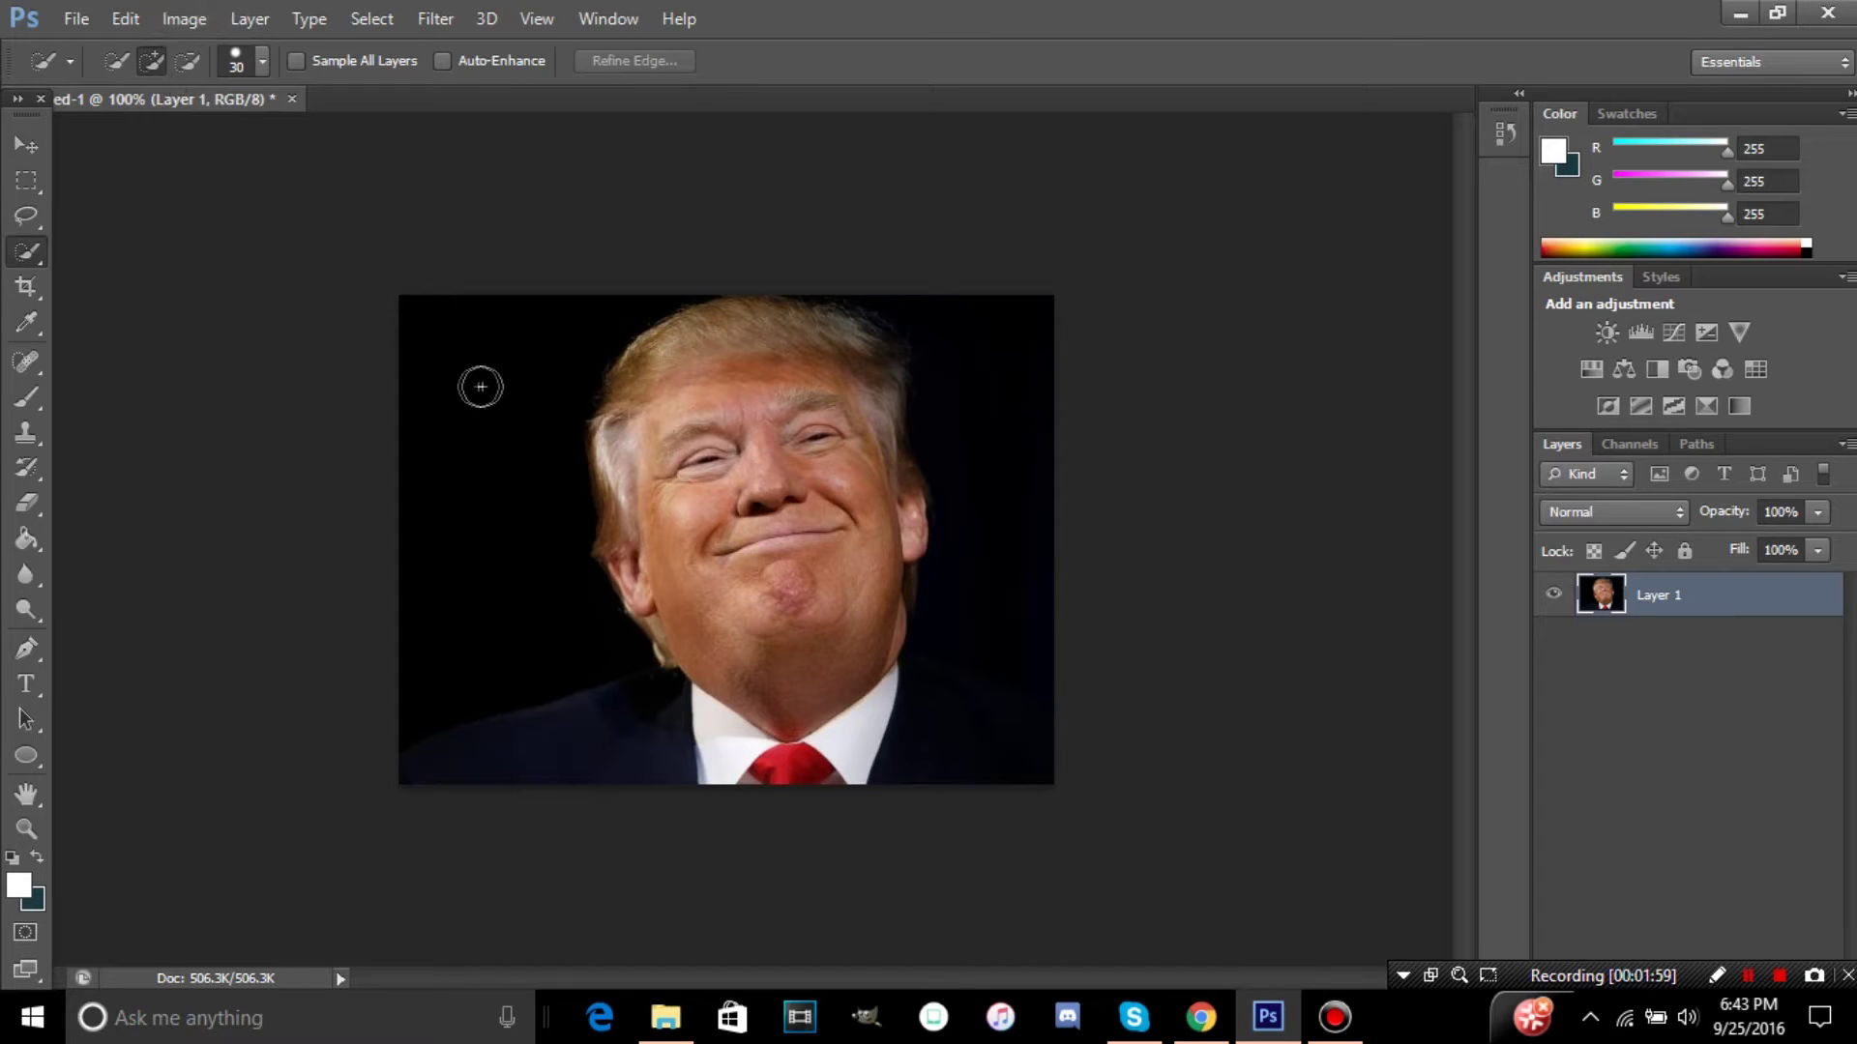
{"action": "mouse_move", "coordinate": [761, 496]}
{"action": "left_mouse_down"}
{"action": "mouse_move", "coordinate": [677, 455]}
{"action": "mouse_move", "coordinate": [605, 454]}
{"action": "mouse_move", "coordinate": [624, 358]}
{"action": "mouse_move", "coordinate": [735, 304]}
{"action": "mouse_move", "coordinate": [831, 310]}
{"action": "mouse_move", "coordinate": [885, 372]}
{"action": "mouse_move", "coordinate": [929, 537]}
{"action": "mouse_move", "coordinate": [828, 512]}
{"action": "mouse_move", "coordinate": [781, 652]}
{"action": "mouse_move", "coordinate": [723, 695]}
{"action": "mouse_move", "coordinate": [676, 663]}
{"action": "mouse_move", "coordinate": [688, 692]}
{"action": "mouse_move", "coordinate": [665, 651]}
{"action": "mouse_move", "coordinate": [609, 697]}
{"action": "left_mouse_up"}
{"action": "mouse_move", "coordinate": [825, 701]}
{"action": "left_mouse_down"}
{"action": "mouse_move", "coordinate": [872, 735]}
{"action": "mouse_move", "coordinate": [801, 735]}
{"action": "mouse_move", "coordinate": [832, 774]}
{"action": "left_mouse_up"}
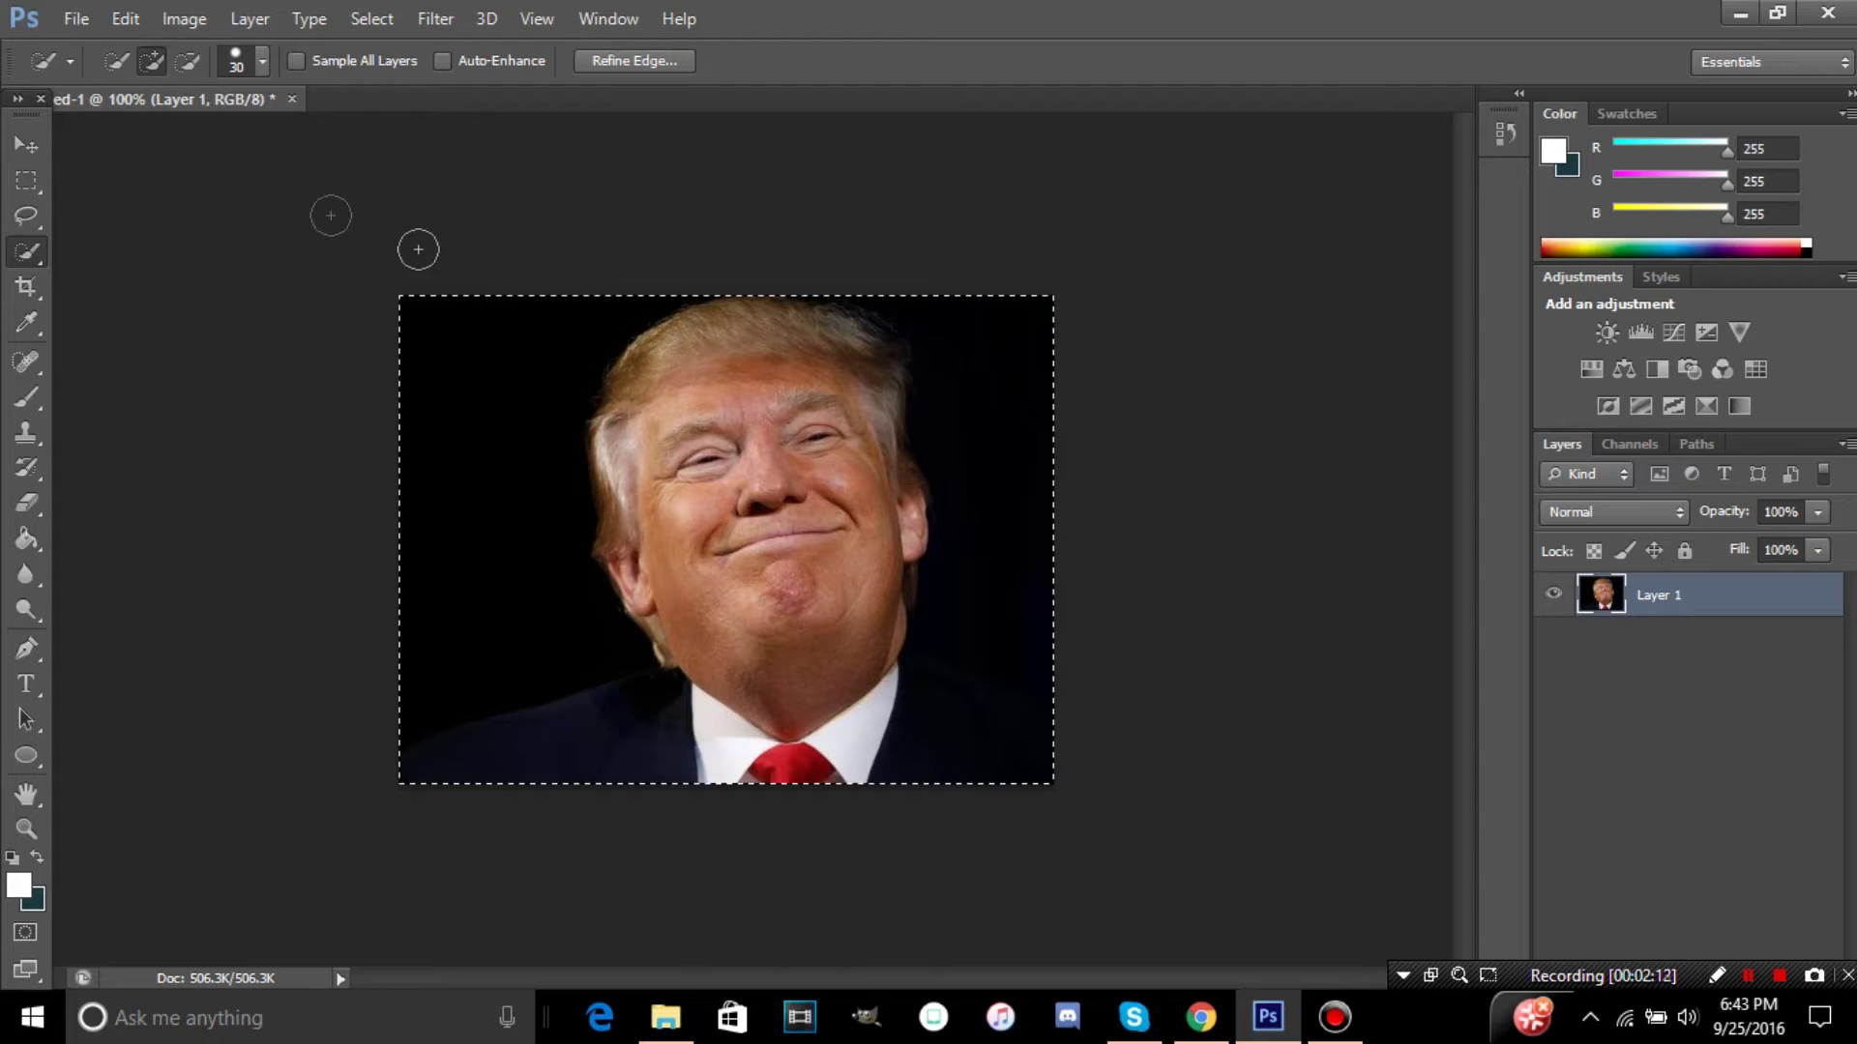
{"action": "left_click", "coordinate": [186, 56]}
Step: Subtract the black background at the top-left, above the hair and right of the head
{"action": "left_click_drag", "start_coordinate": [561, 288], "coordinate": [579, 311]}
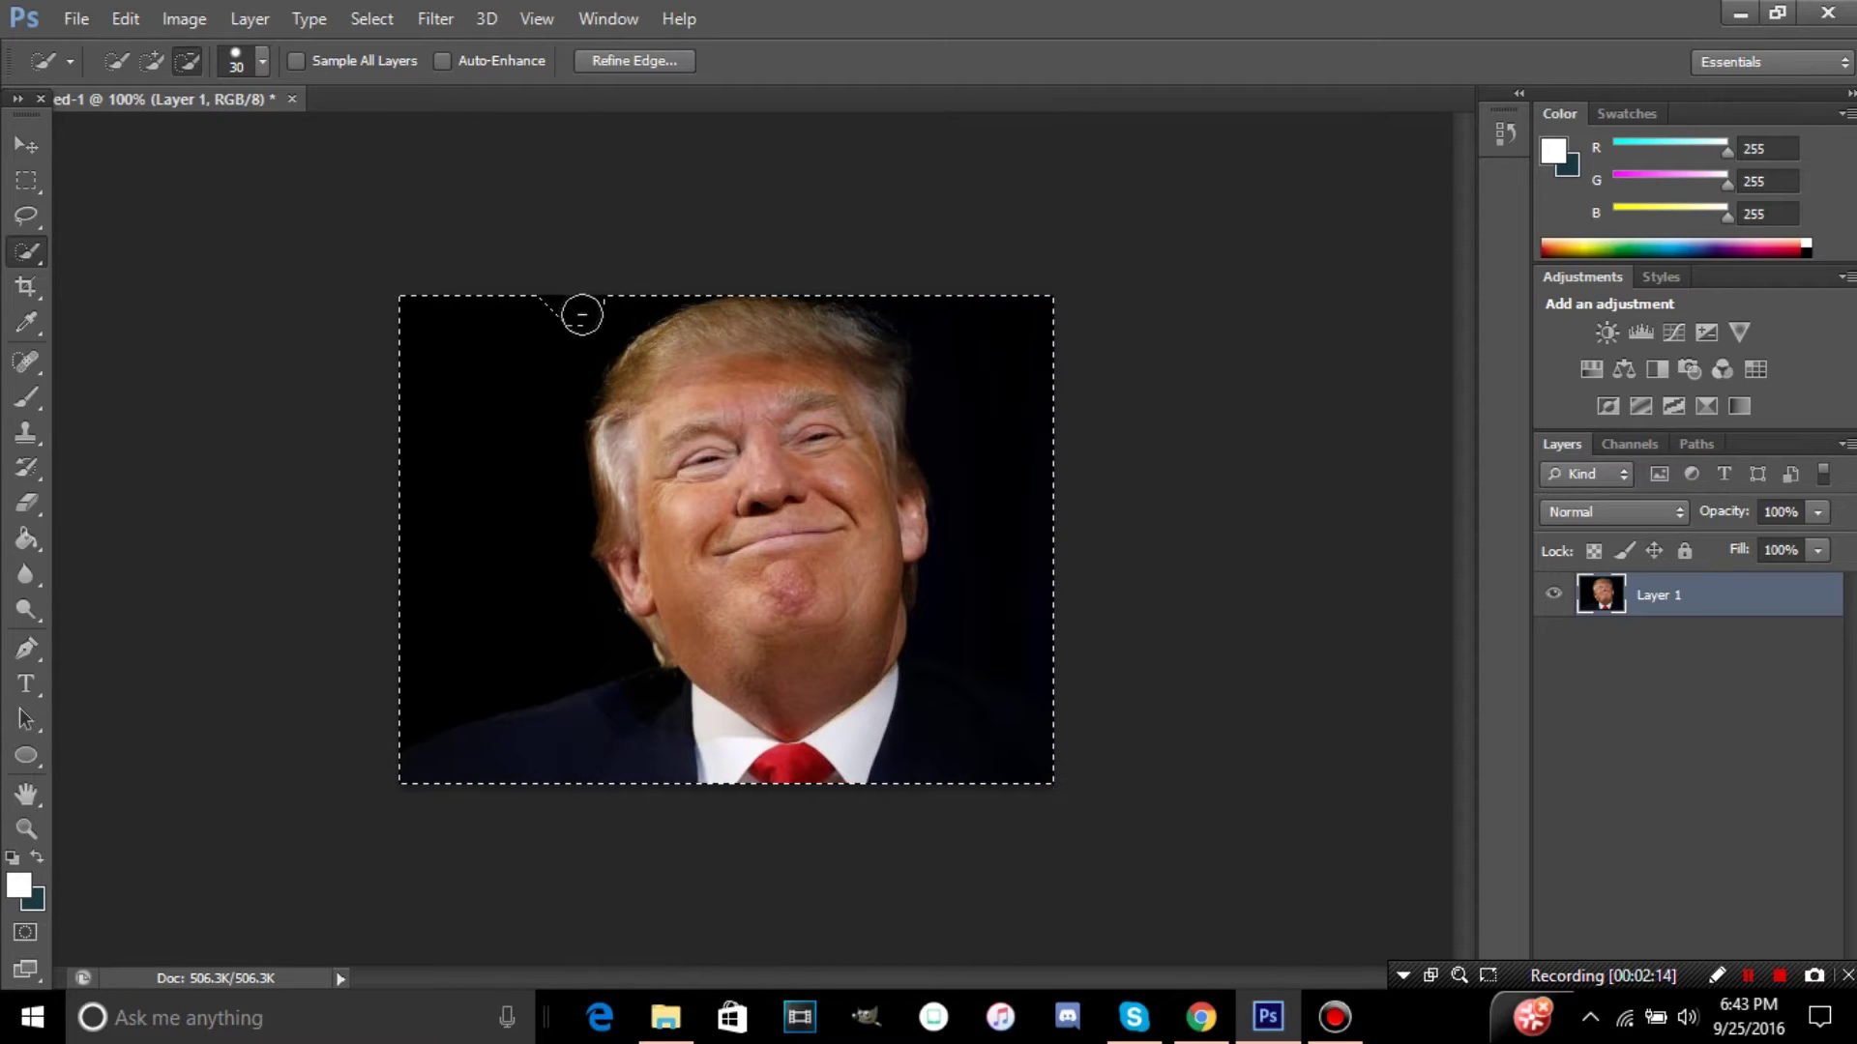
{"action": "mouse_move", "coordinate": [588, 382]}
{"action": "left_mouse_down"}
{"action": "mouse_move", "coordinate": [506, 295]}
{"action": "mouse_move", "coordinate": [534, 498]}
{"action": "mouse_move", "coordinate": [636, 675]}
{"action": "left_mouse_up"}
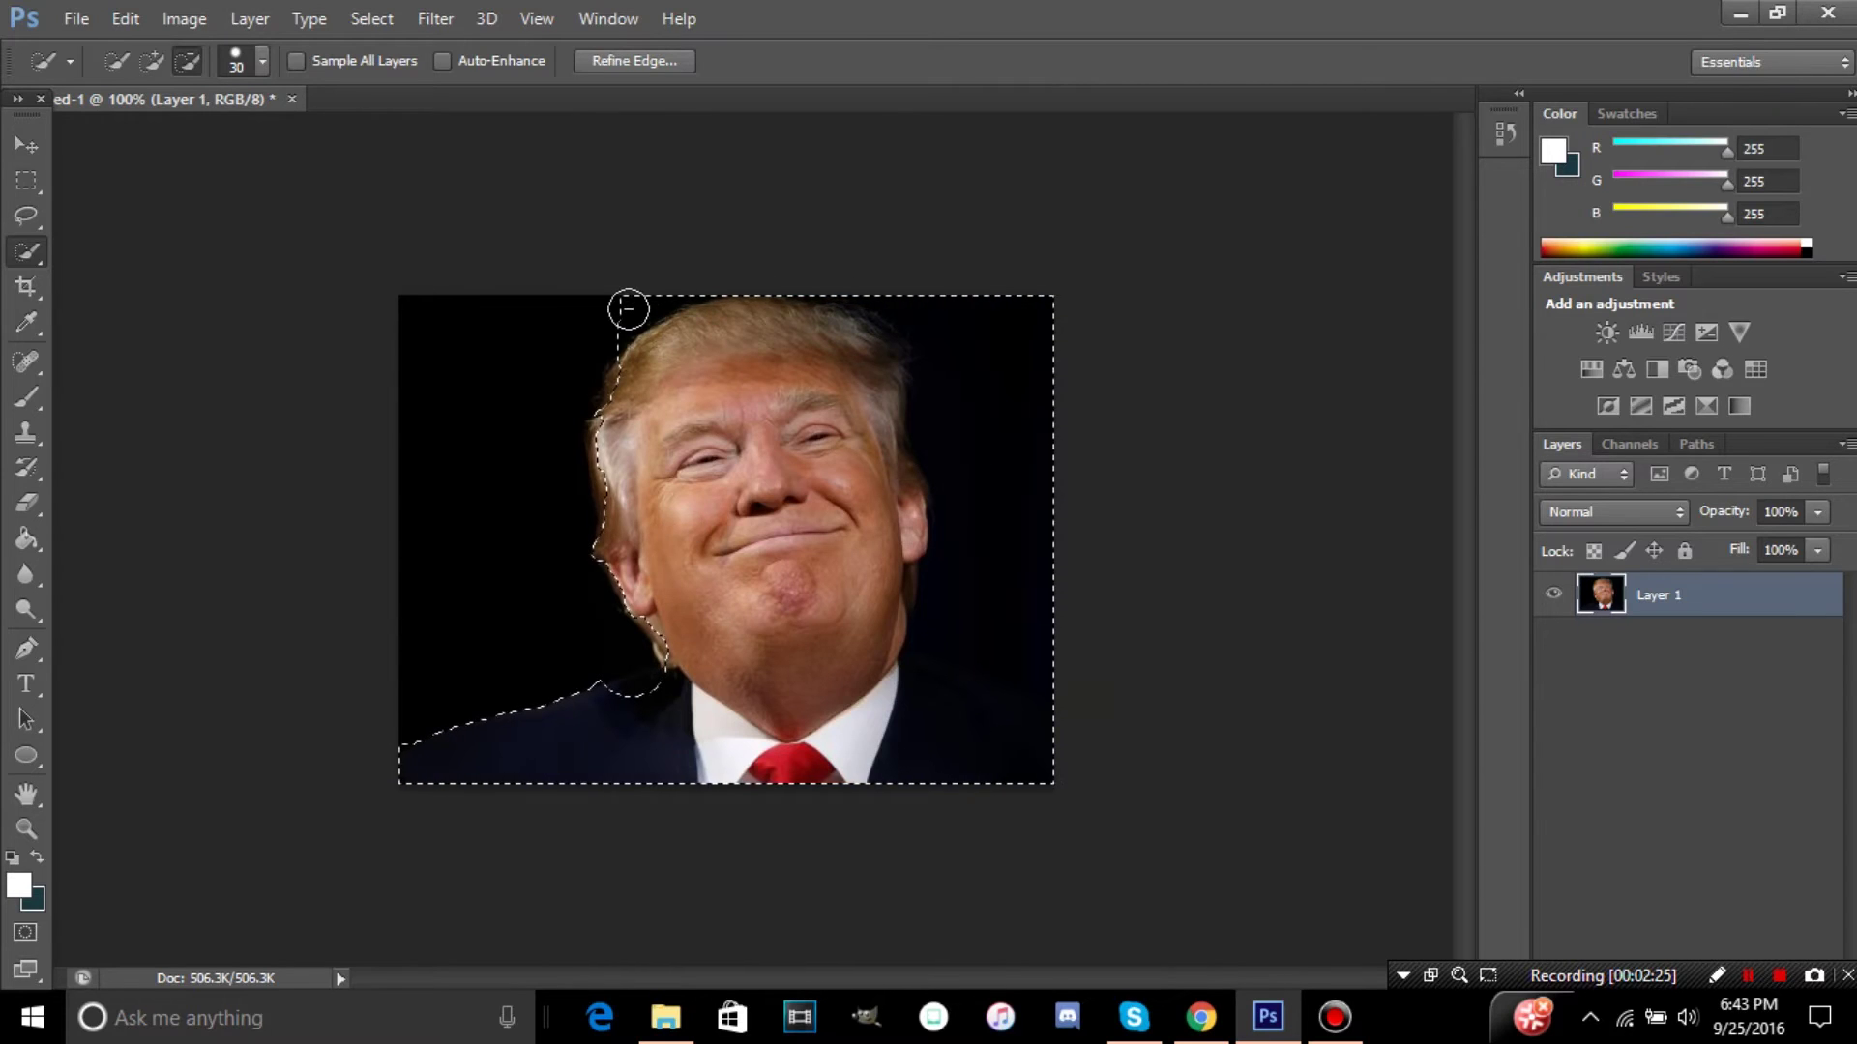
{"action": "left_click_drag", "start_coordinate": [657, 318], "coordinate": [670, 301]}
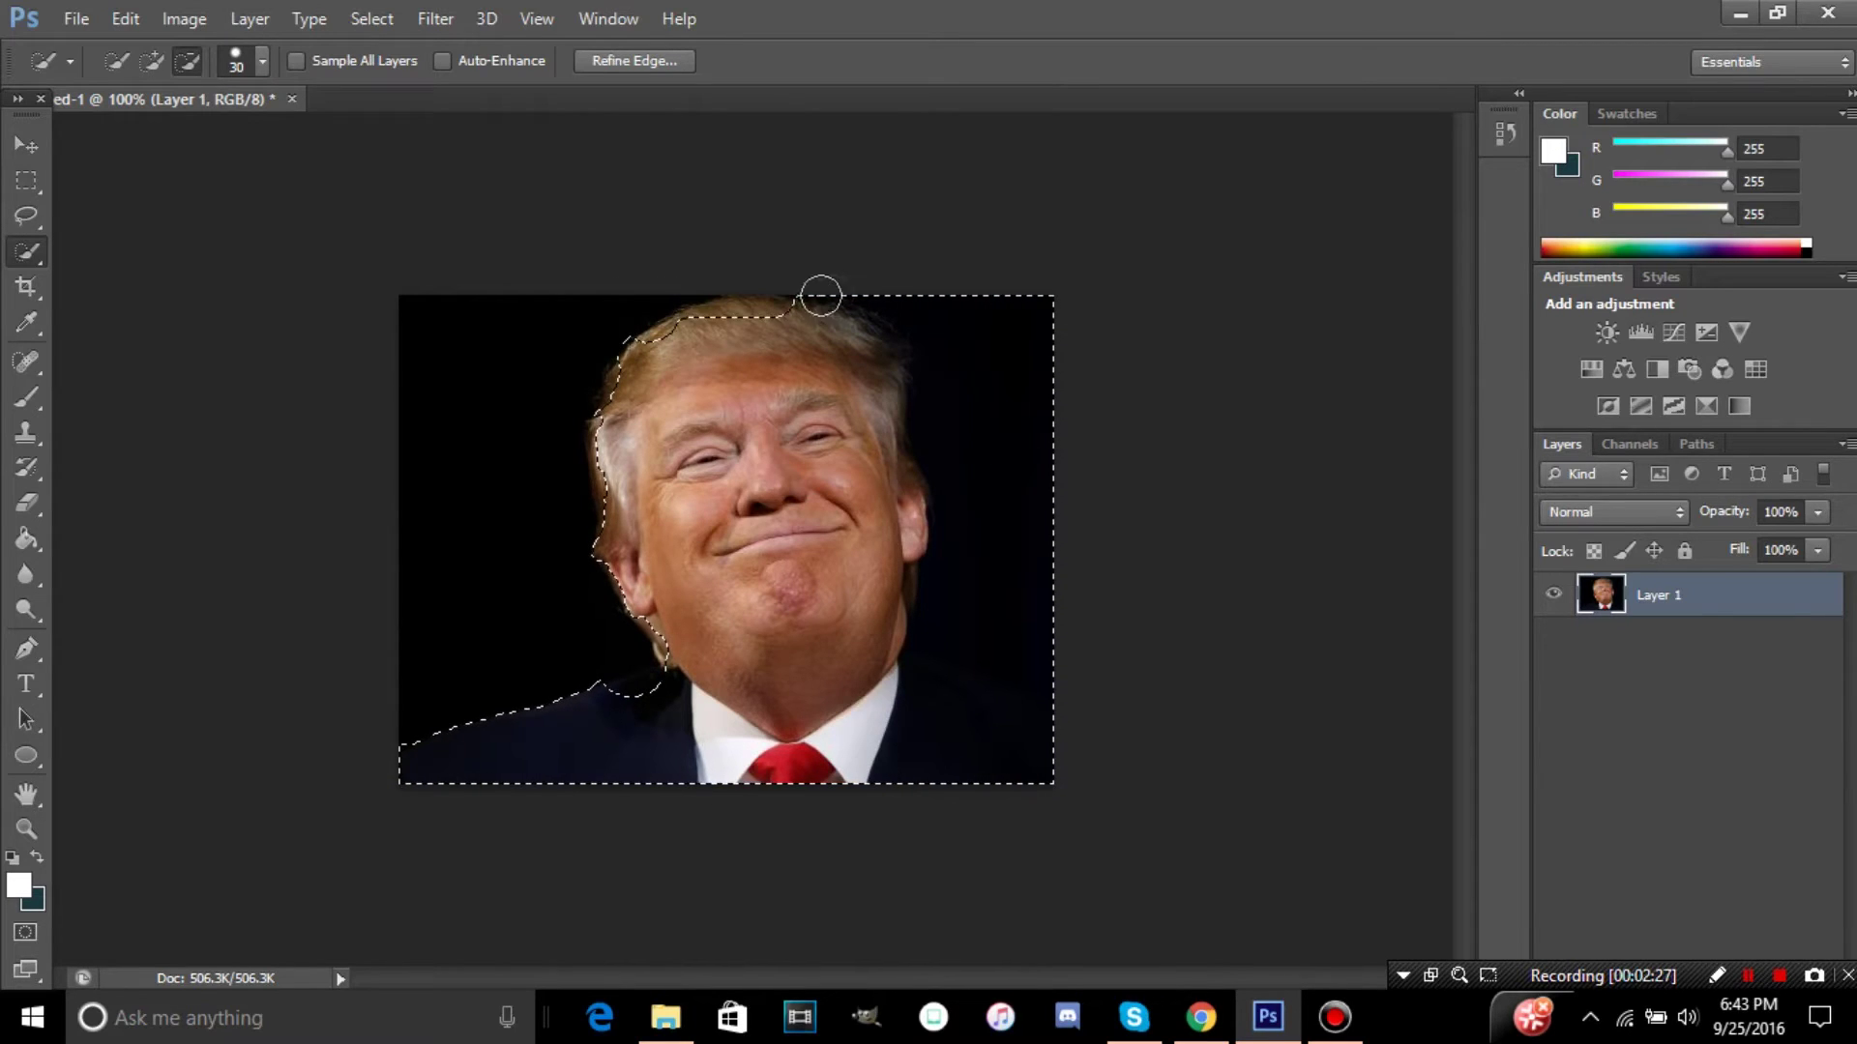
{"action": "mouse_move", "coordinate": [887, 317]}
{"action": "left_mouse_down"}
{"action": "mouse_move", "coordinate": [942, 422]}
{"action": "mouse_move", "coordinate": [958, 584]}
{"action": "left_mouse_up"}
Step: Toggle the selection mode and fix the selection edge along the left cheek
{"action": "right_click", "coordinate": [383, 238]}
{"action": "key", "text": "Escape"}
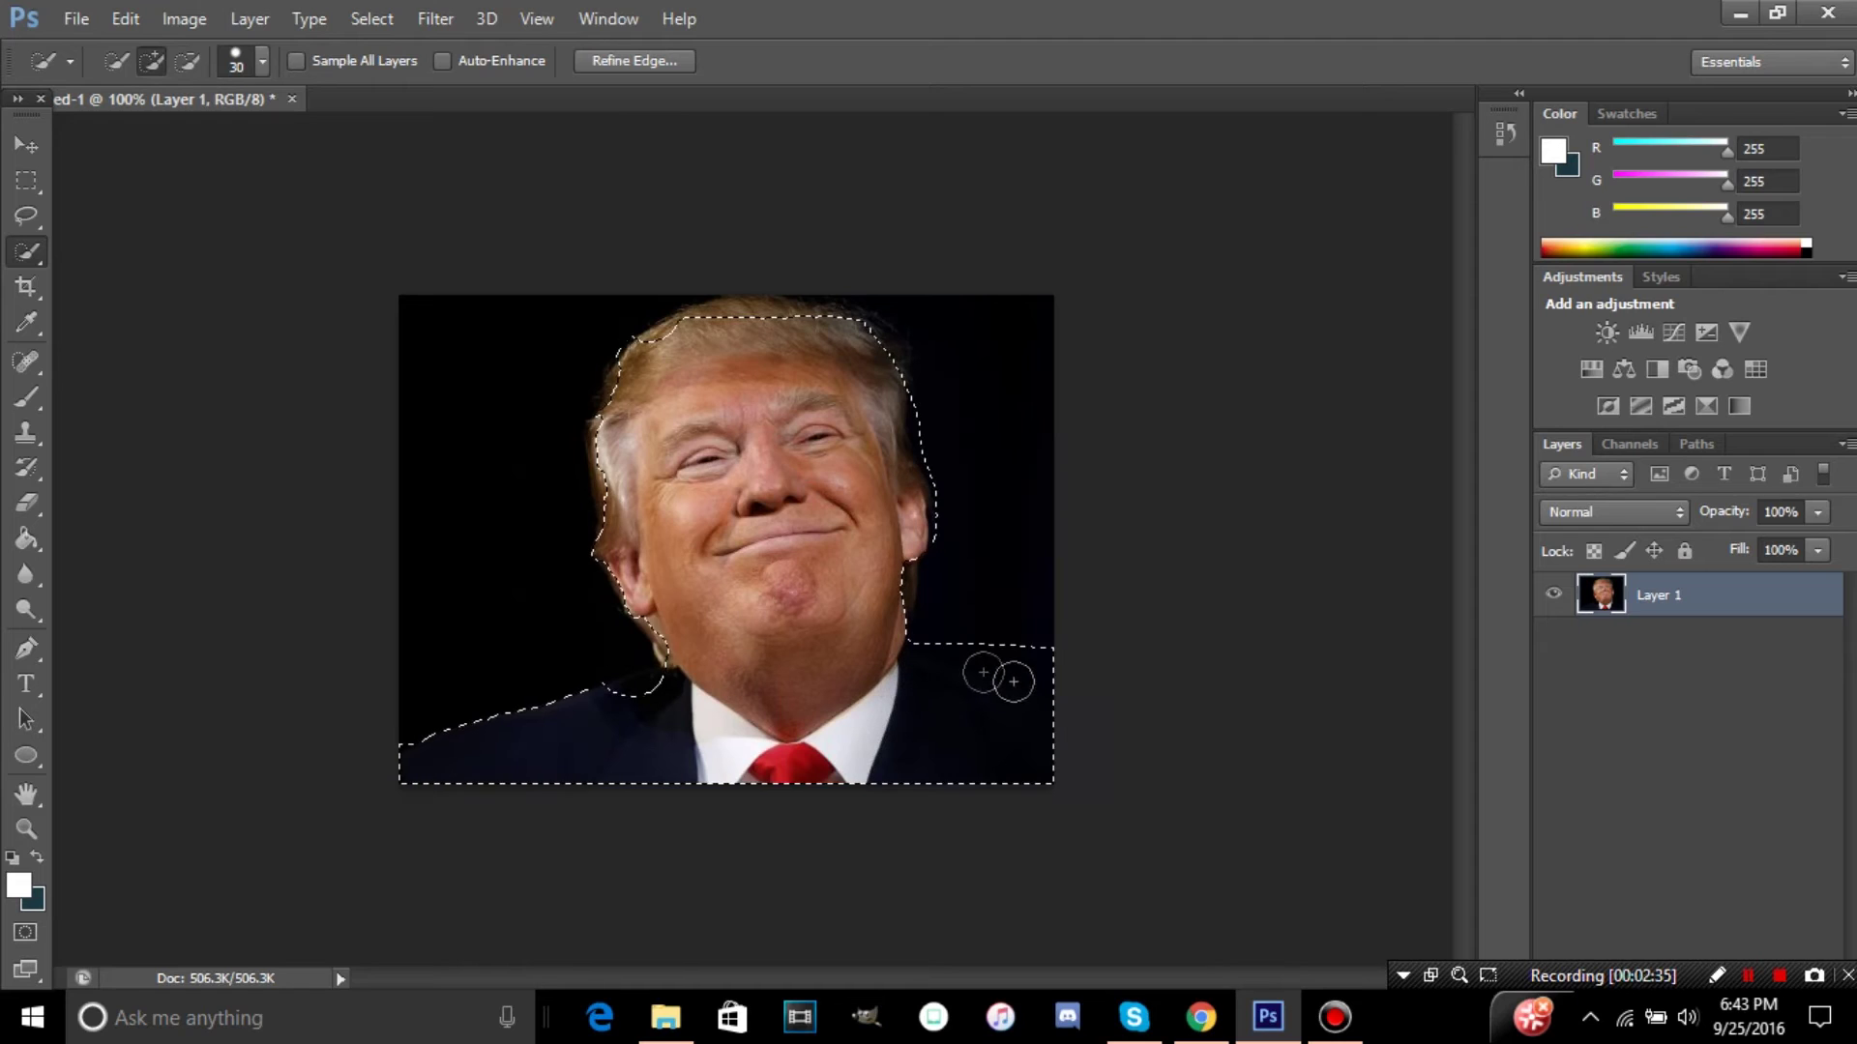
{"action": "left_click", "coordinate": [198, 62]}
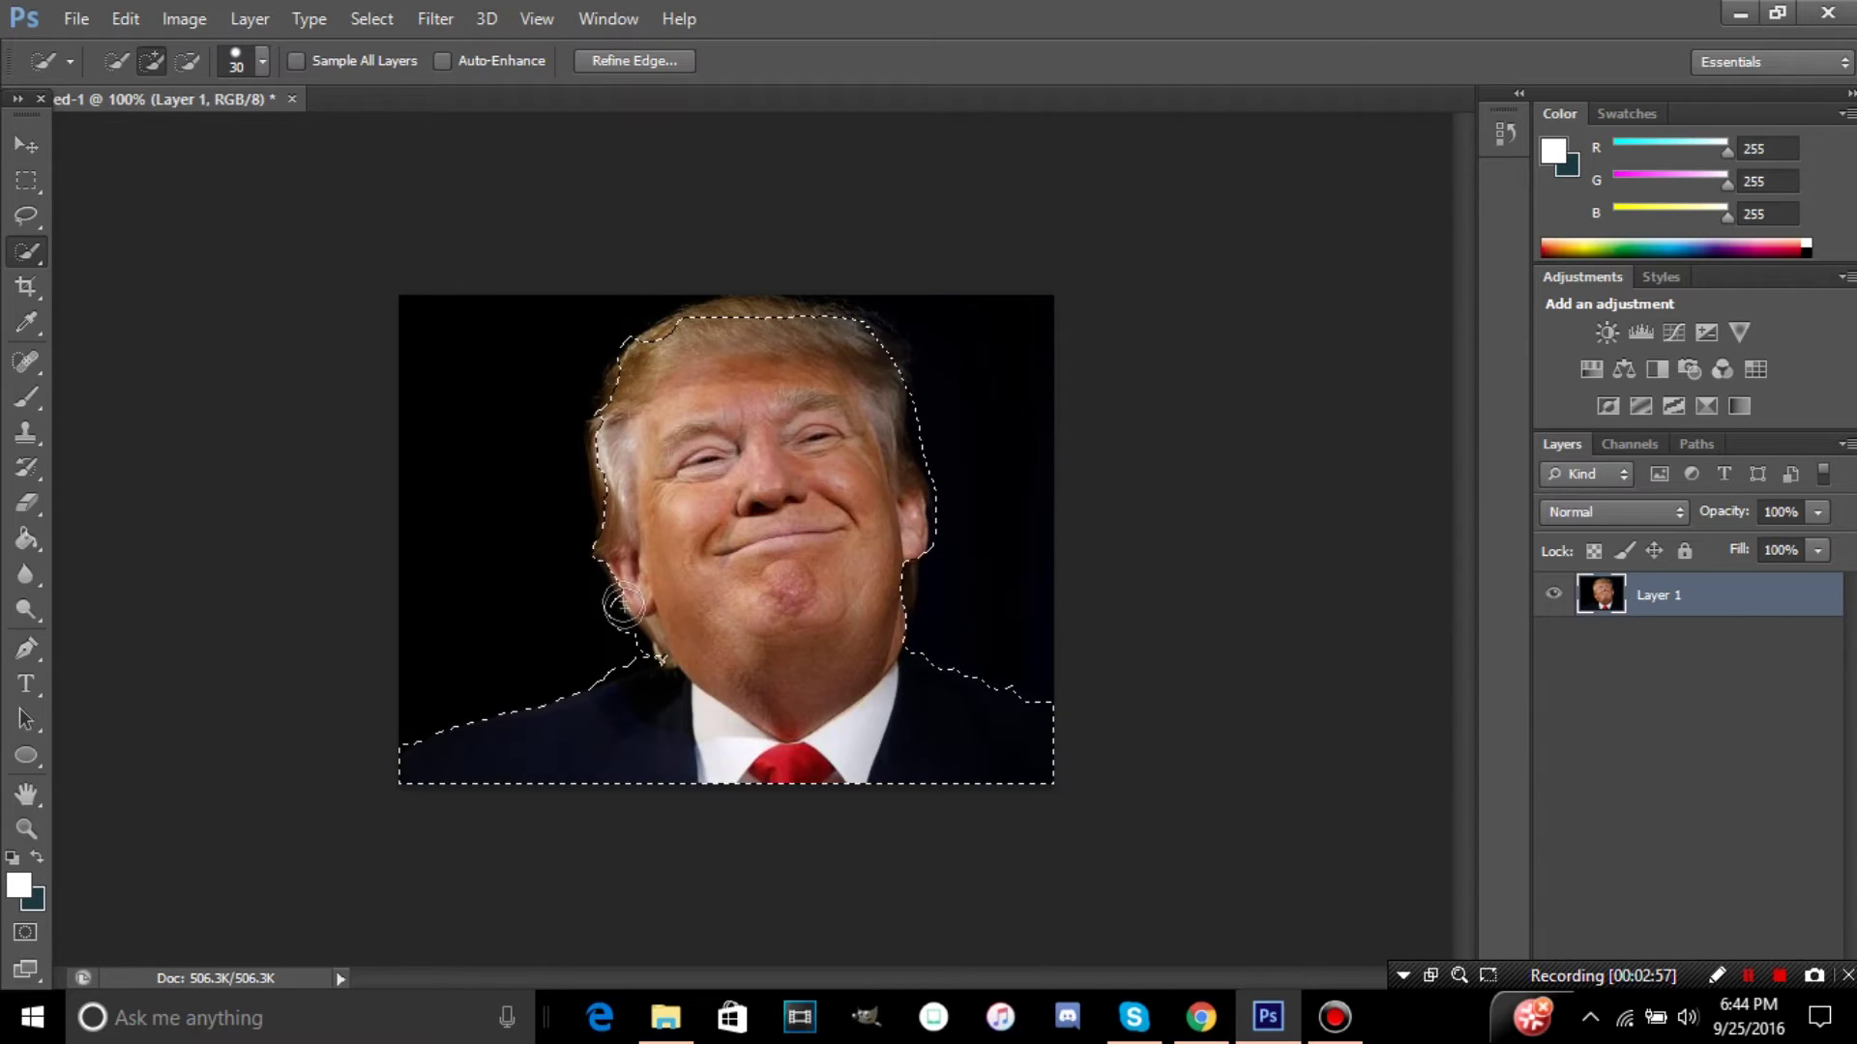
{"action": "mouse_move", "coordinate": [598, 547]}
{"action": "left_mouse_down"}
{"action": "mouse_move", "coordinate": [599, 396]}
{"action": "mouse_move", "coordinate": [631, 344]}
{"action": "mouse_move", "coordinate": [715, 310]}
{"action": "mouse_move", "coordinate": [883, 331]}
{"action": "mouse_move", "coordinate": [915, 397]}
{"action": "mouse_move", "coordinate": [914, 469]}
{"action": "left_mouse_up"}
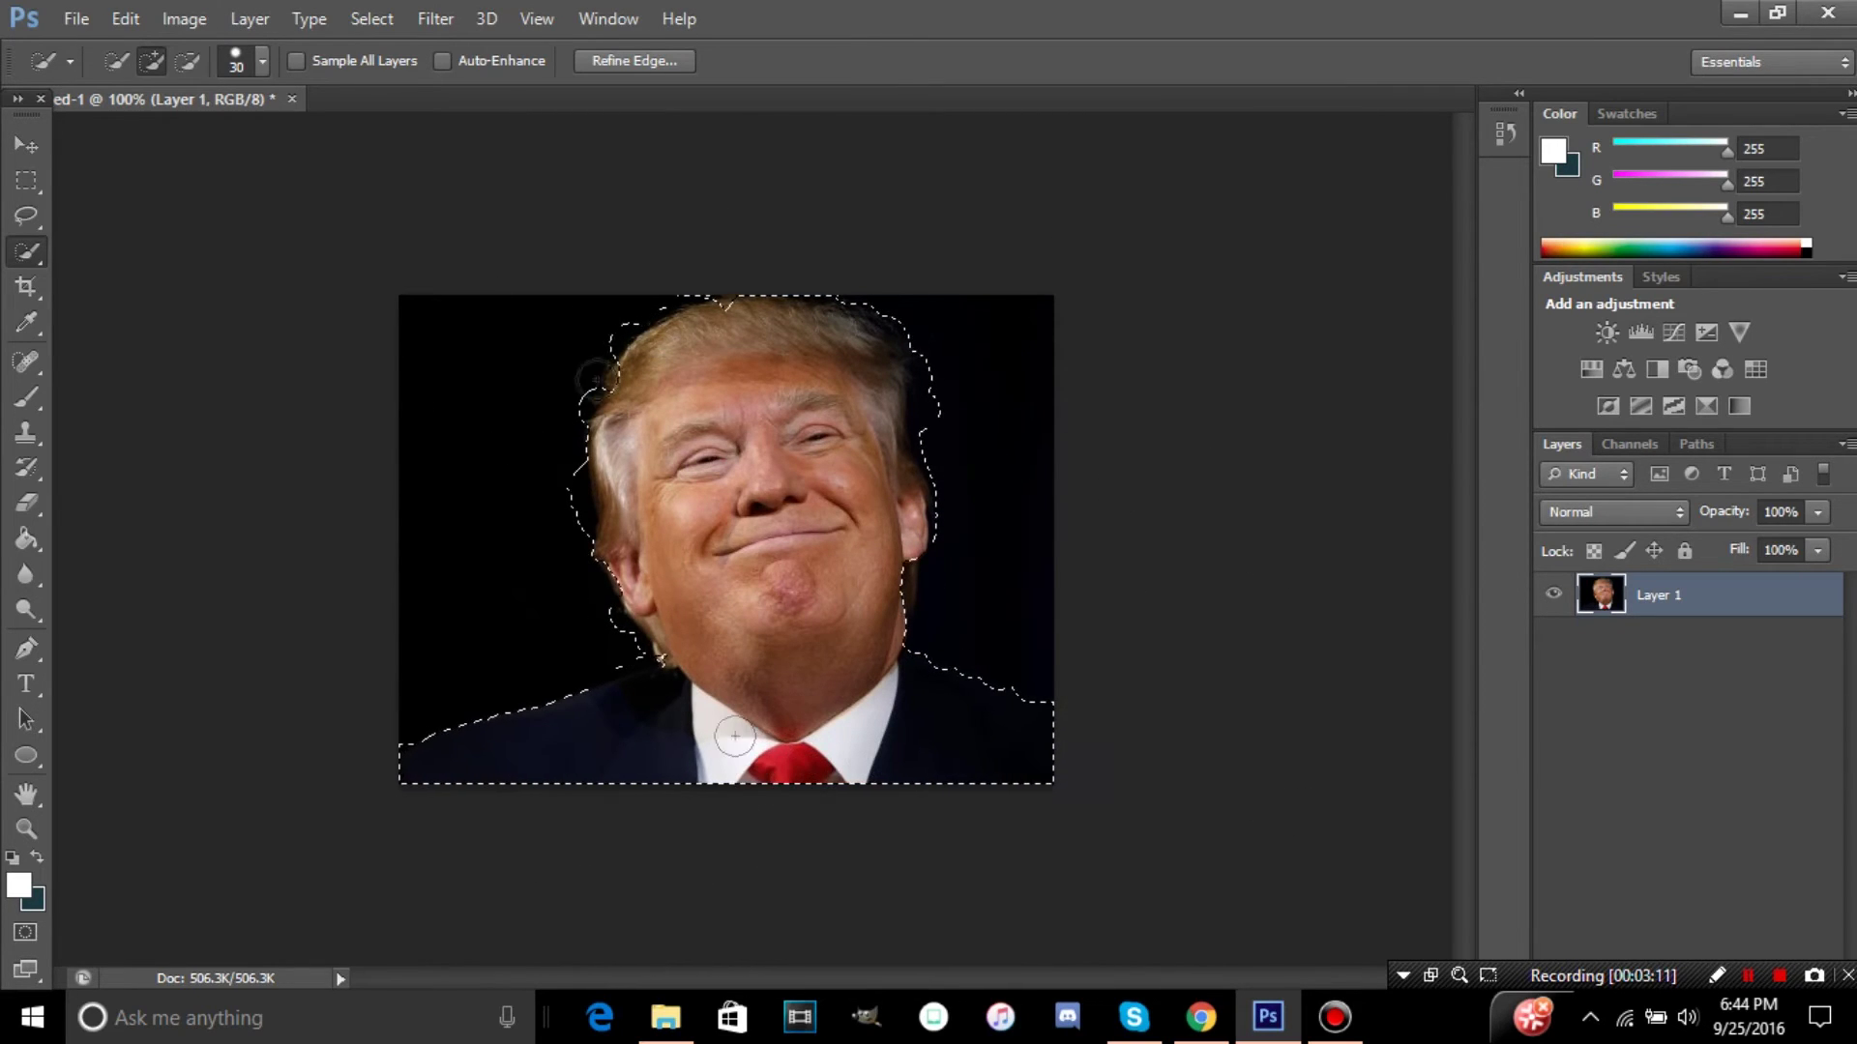
{"action": "right_click", "coordinate": [720, 502]}
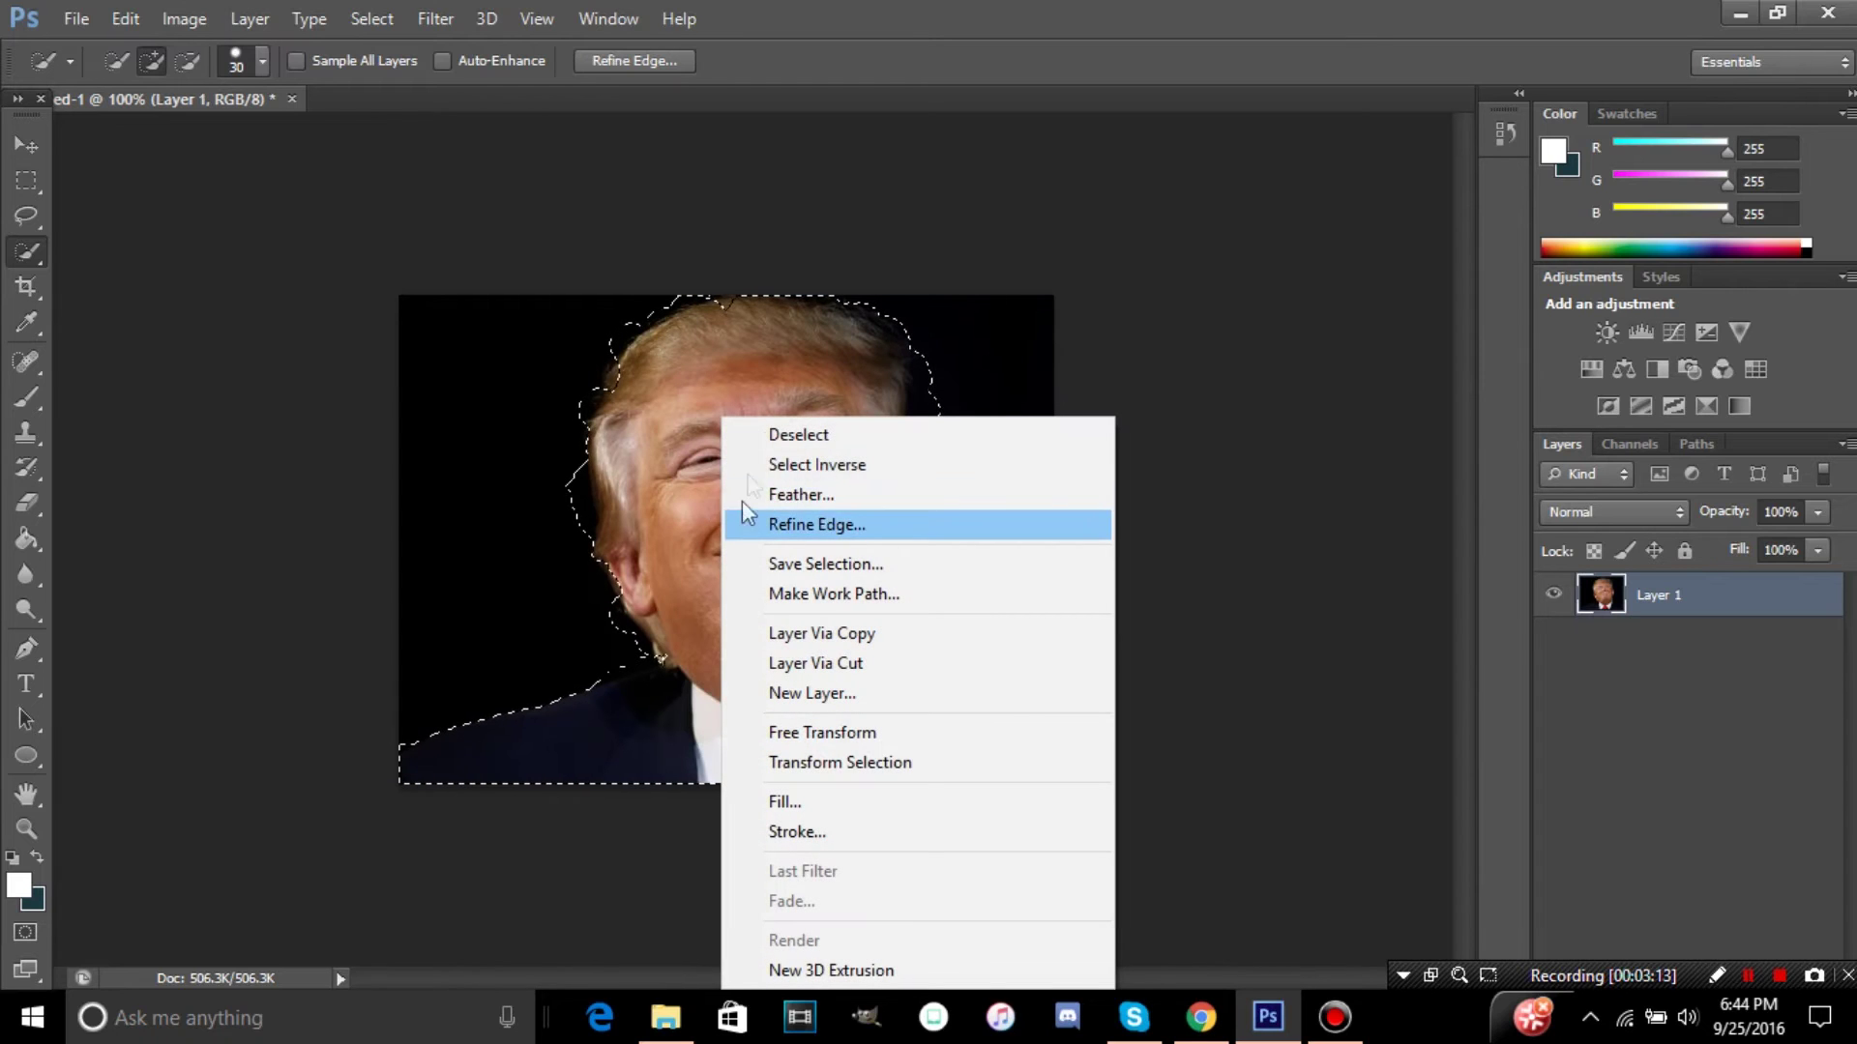
Step: In Refine Edge, paint the Refine Radius brush along the hair, cheek and right shoulder edges
{"action": "left_click", "coordinate": [787, 530]}
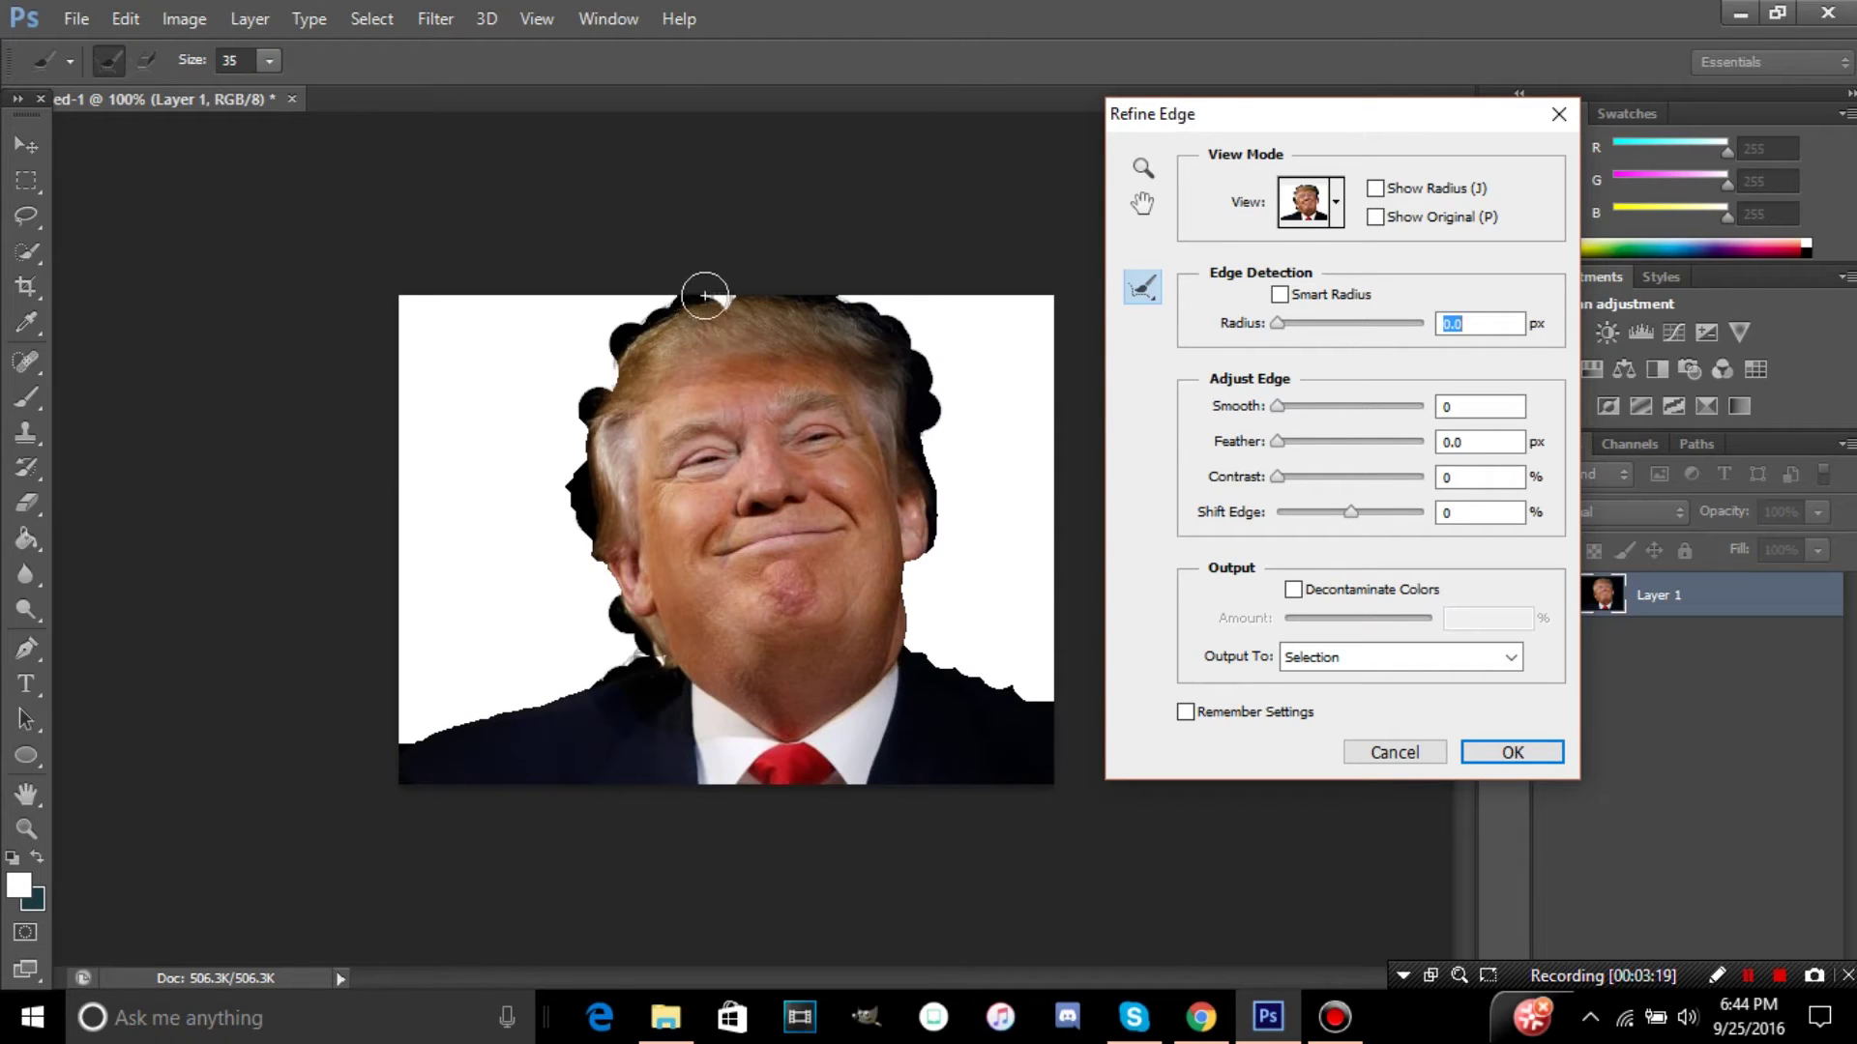
{"action": "mouse_move", "coordinate": [674, 305]}
{"action": "left_mouse_down"}
{"action": "mouse_move", "coordinate": [605, 365]}
{"action": "mouse_move", "coordinate": [570, 506]}
{"action": "mouse_move", "coordinate": [592, 594]}
{"action": "mouse_move", "coordinate": [587, 561]}
{"action": "mouse_move", "coordinate": [638, 661]}
{"action": "mouse_move", "coordinate": [403, 734]}
{"action": "left_mouse_up"}
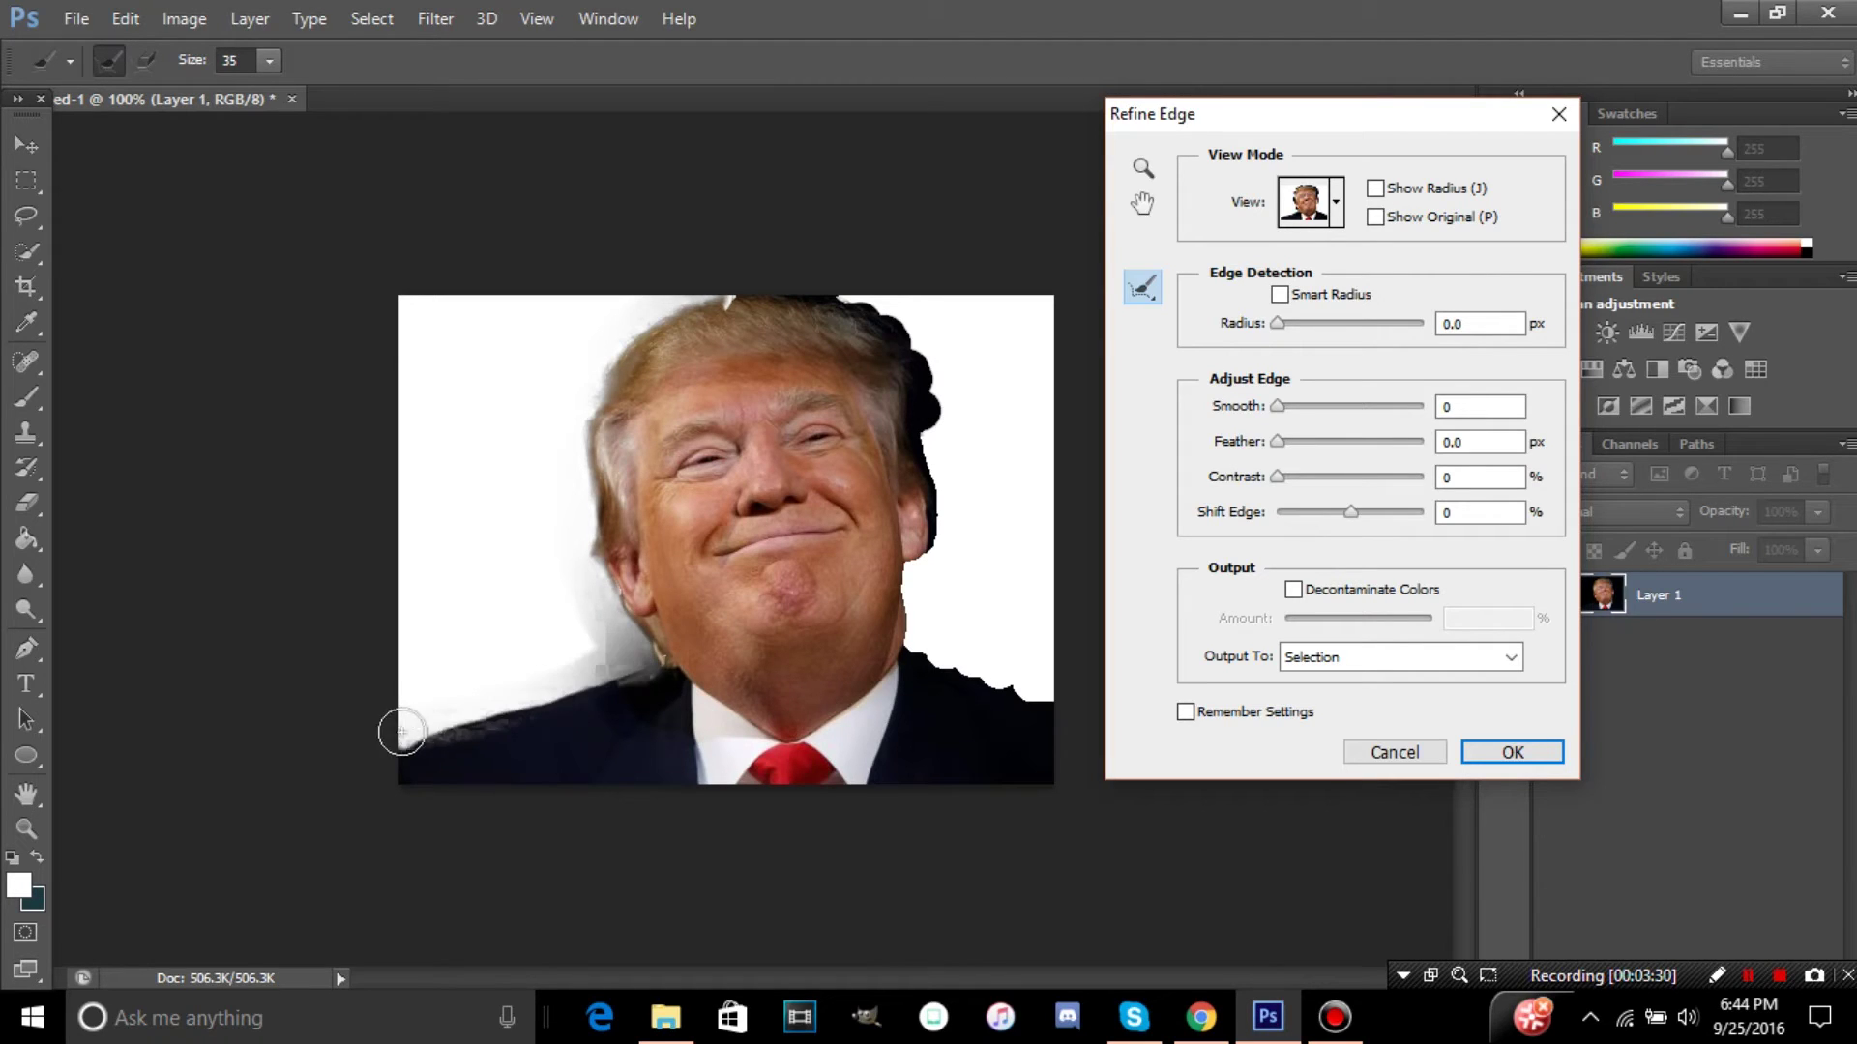
{"action": "mouse_move", "coordinate": [556, 541]}
{"action": "left_mouse_down"}
{"action": "mouse_move", "coordinate": [638, 666]}
{"action": "mouse_move", "coordinate": [605, 660]}
{"action": "left_mouse_up"}
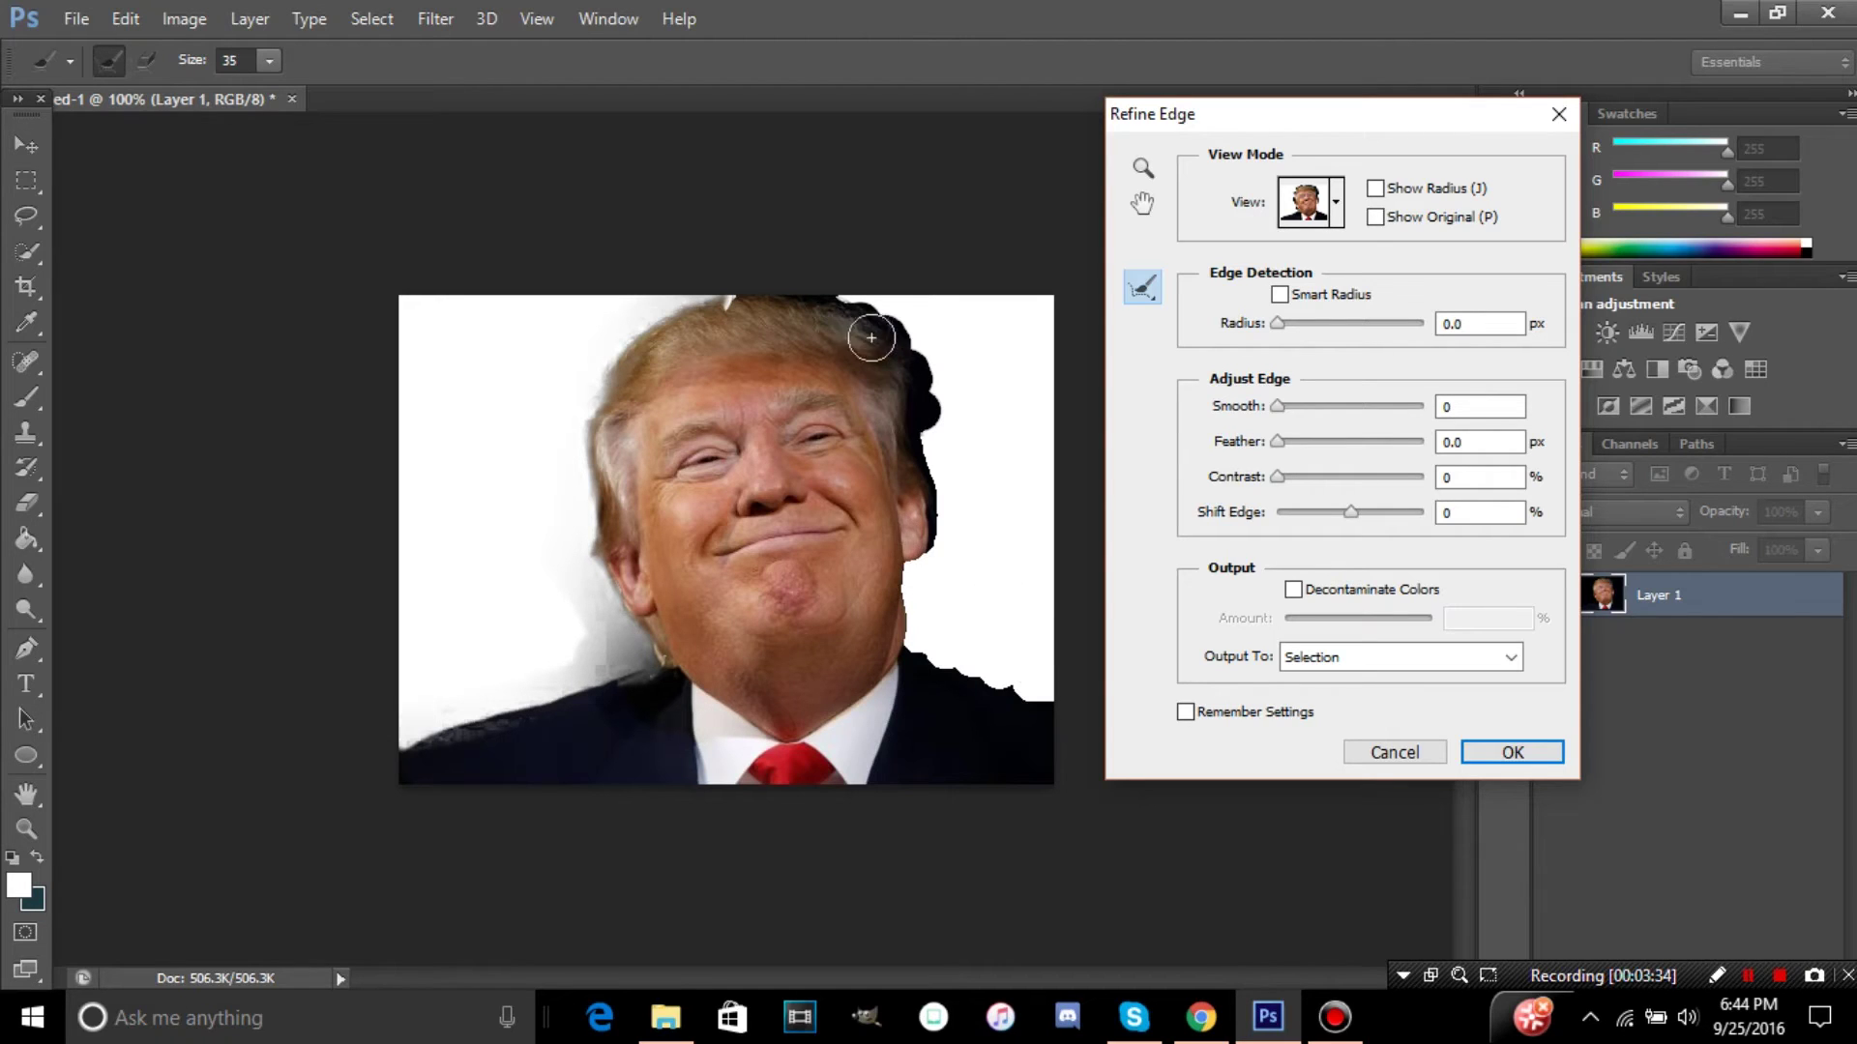
{"action": "mouse_move", "coordinate": [825, 286]}
{"action": "left_mouse_down"}
{"action": "mouse_move", "coordinate": [929, 382]}
{"action": "mouse_move", "coordinate": [954, 562]}
{"action": "left_mouse_up"}
{"action": "left_click_drag", "start_coordinate": [919, 641], "coordinate": [1042, 684]}
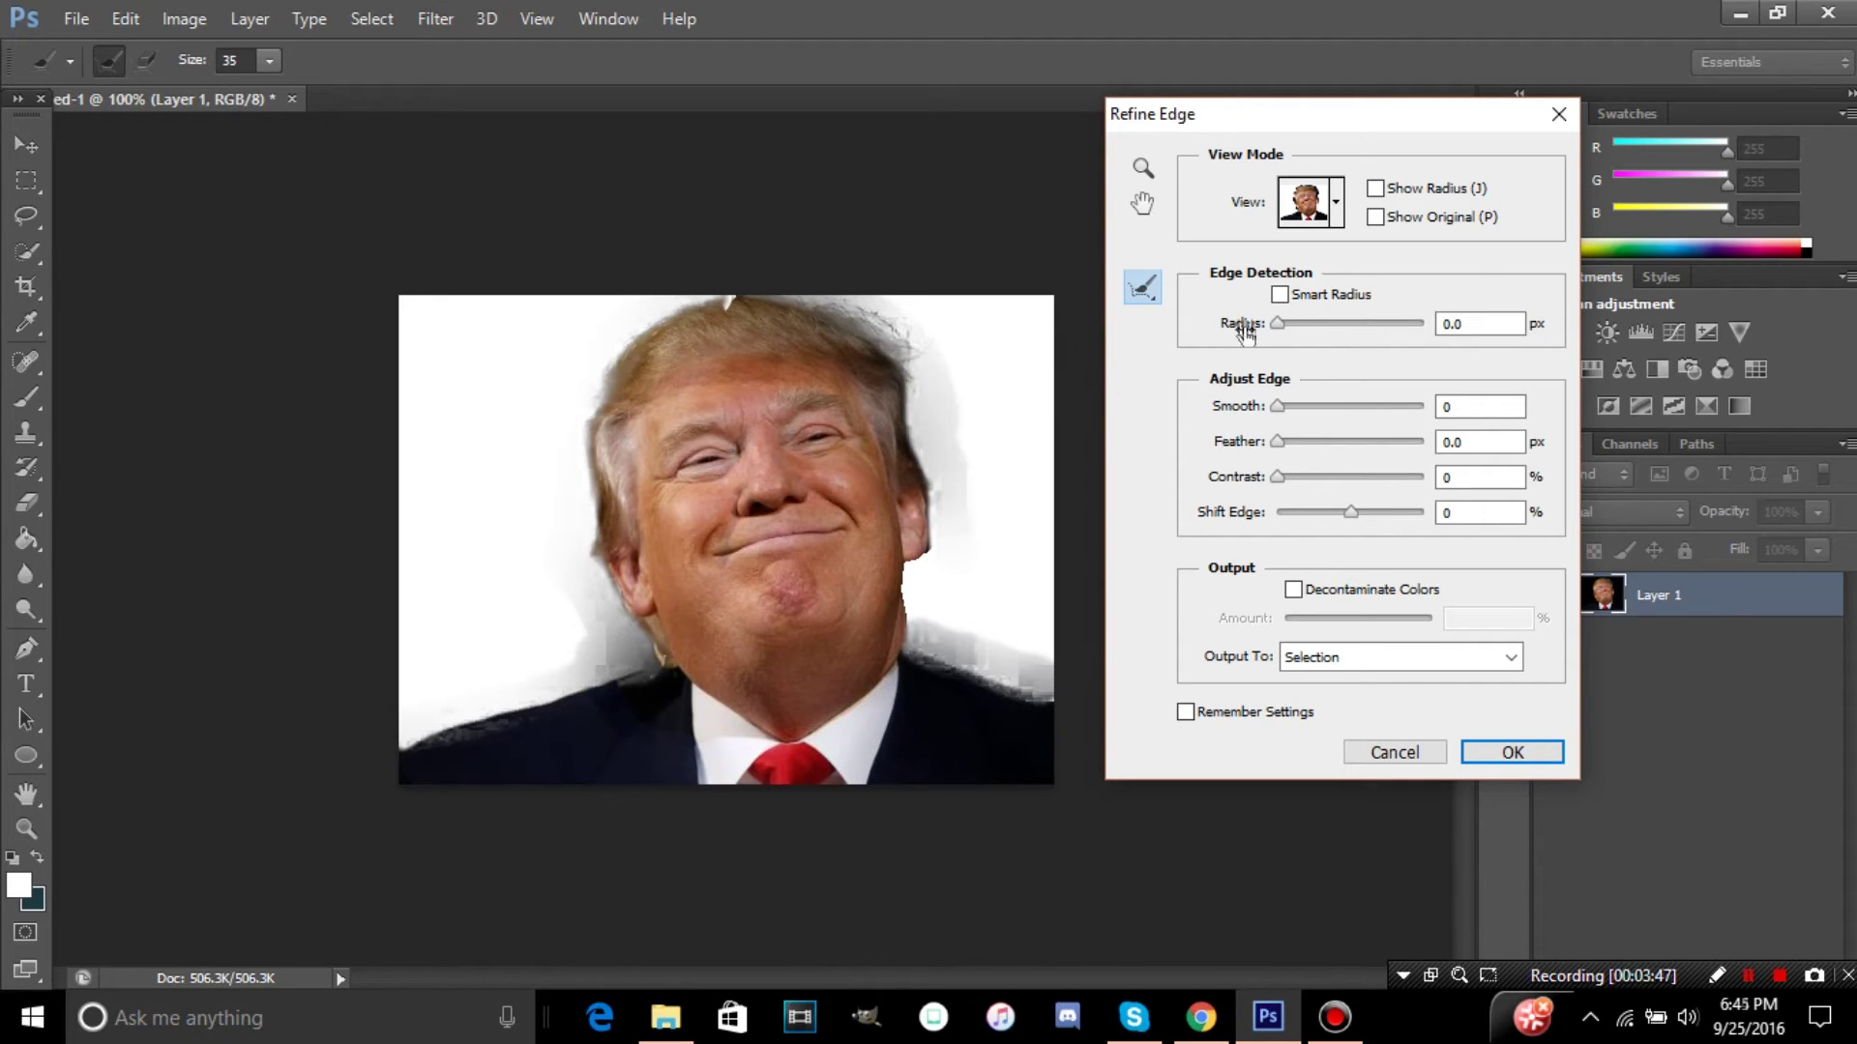
Step: Set Smooth 100, Feather 8.6 px and Contrast 93%, brushing the head-top and neck edges
{"action": "left_click_drag", "start_coordinate": [1335, 404], "coordinate": [1334, 420]}
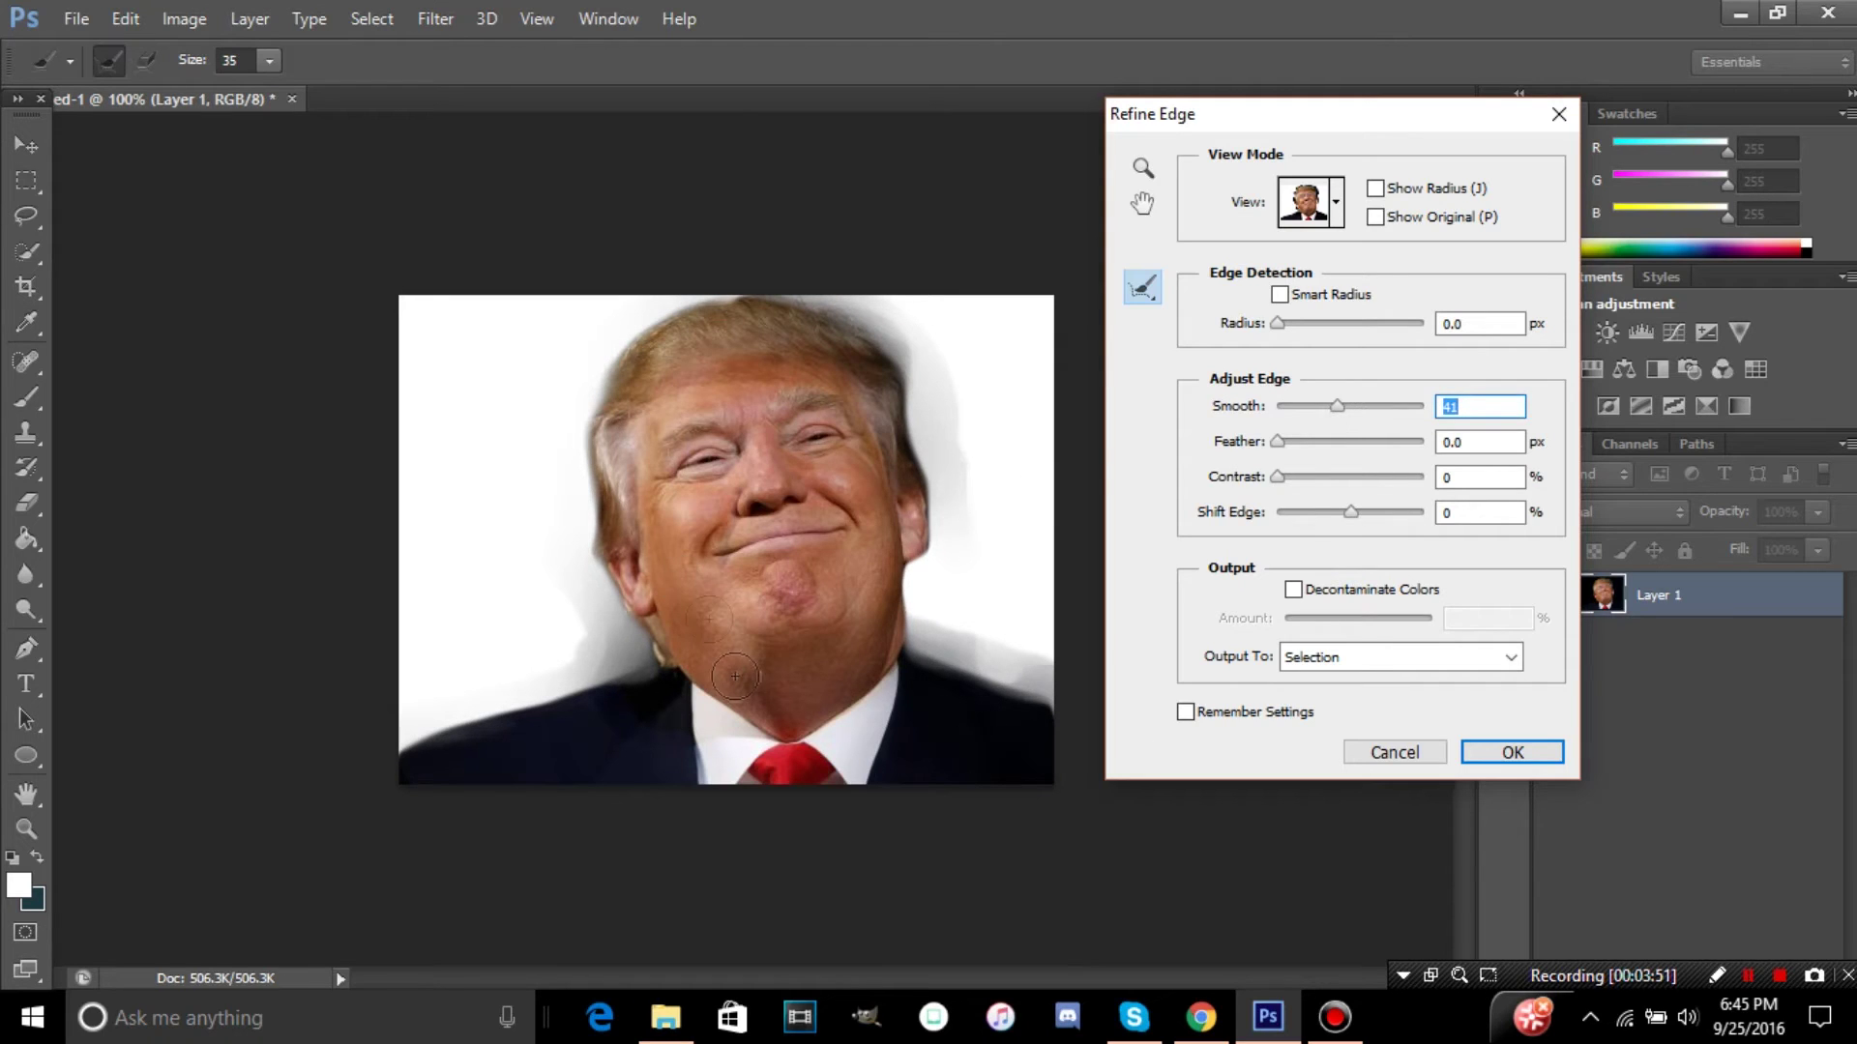
{"action": "left_click_drag", "start_coordinate": [1347, 414], "coordinate": [1450, 409]}
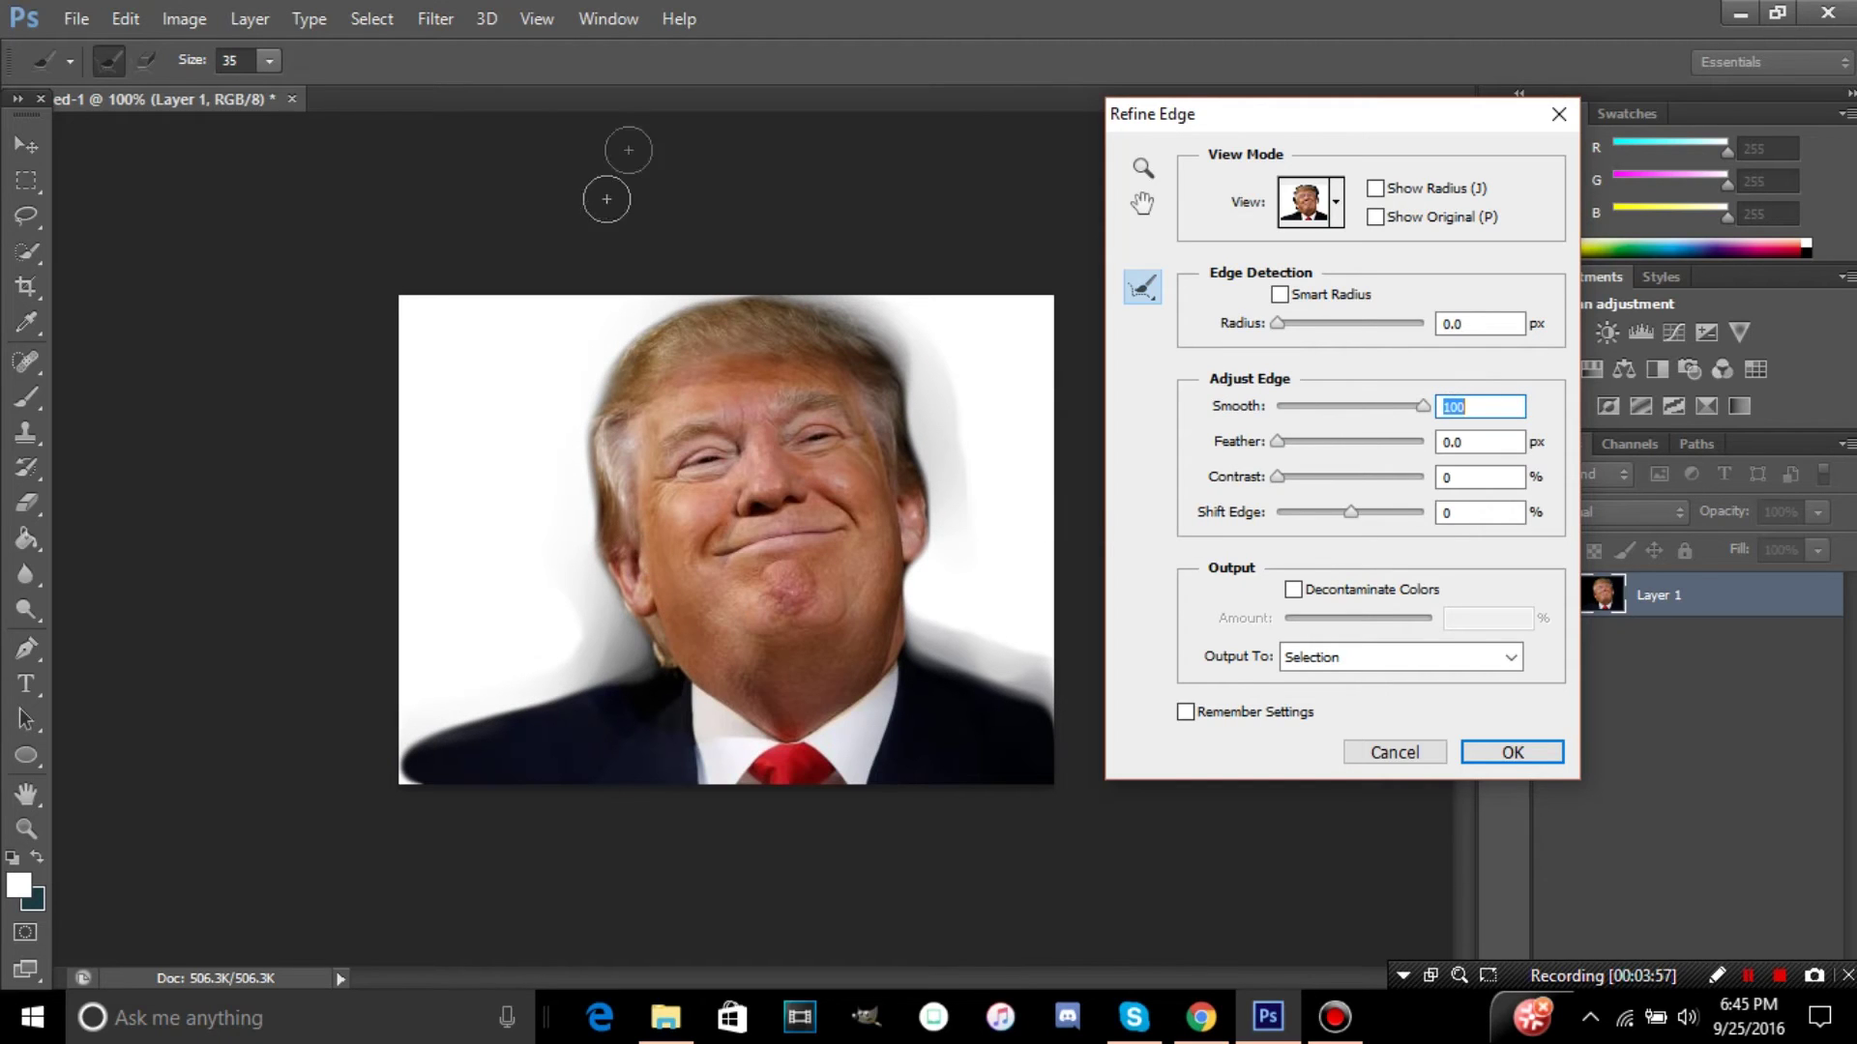
{"action": "mouse_move", "coordinate": [829, 299]}
{"action": "left_mouse_down"}
{"action": "mouse_move", "coordinate": [881, 306]}
{"action": "mouse_move", "coordinate": [943, 381]}
{"action": "left_mouse_up"}
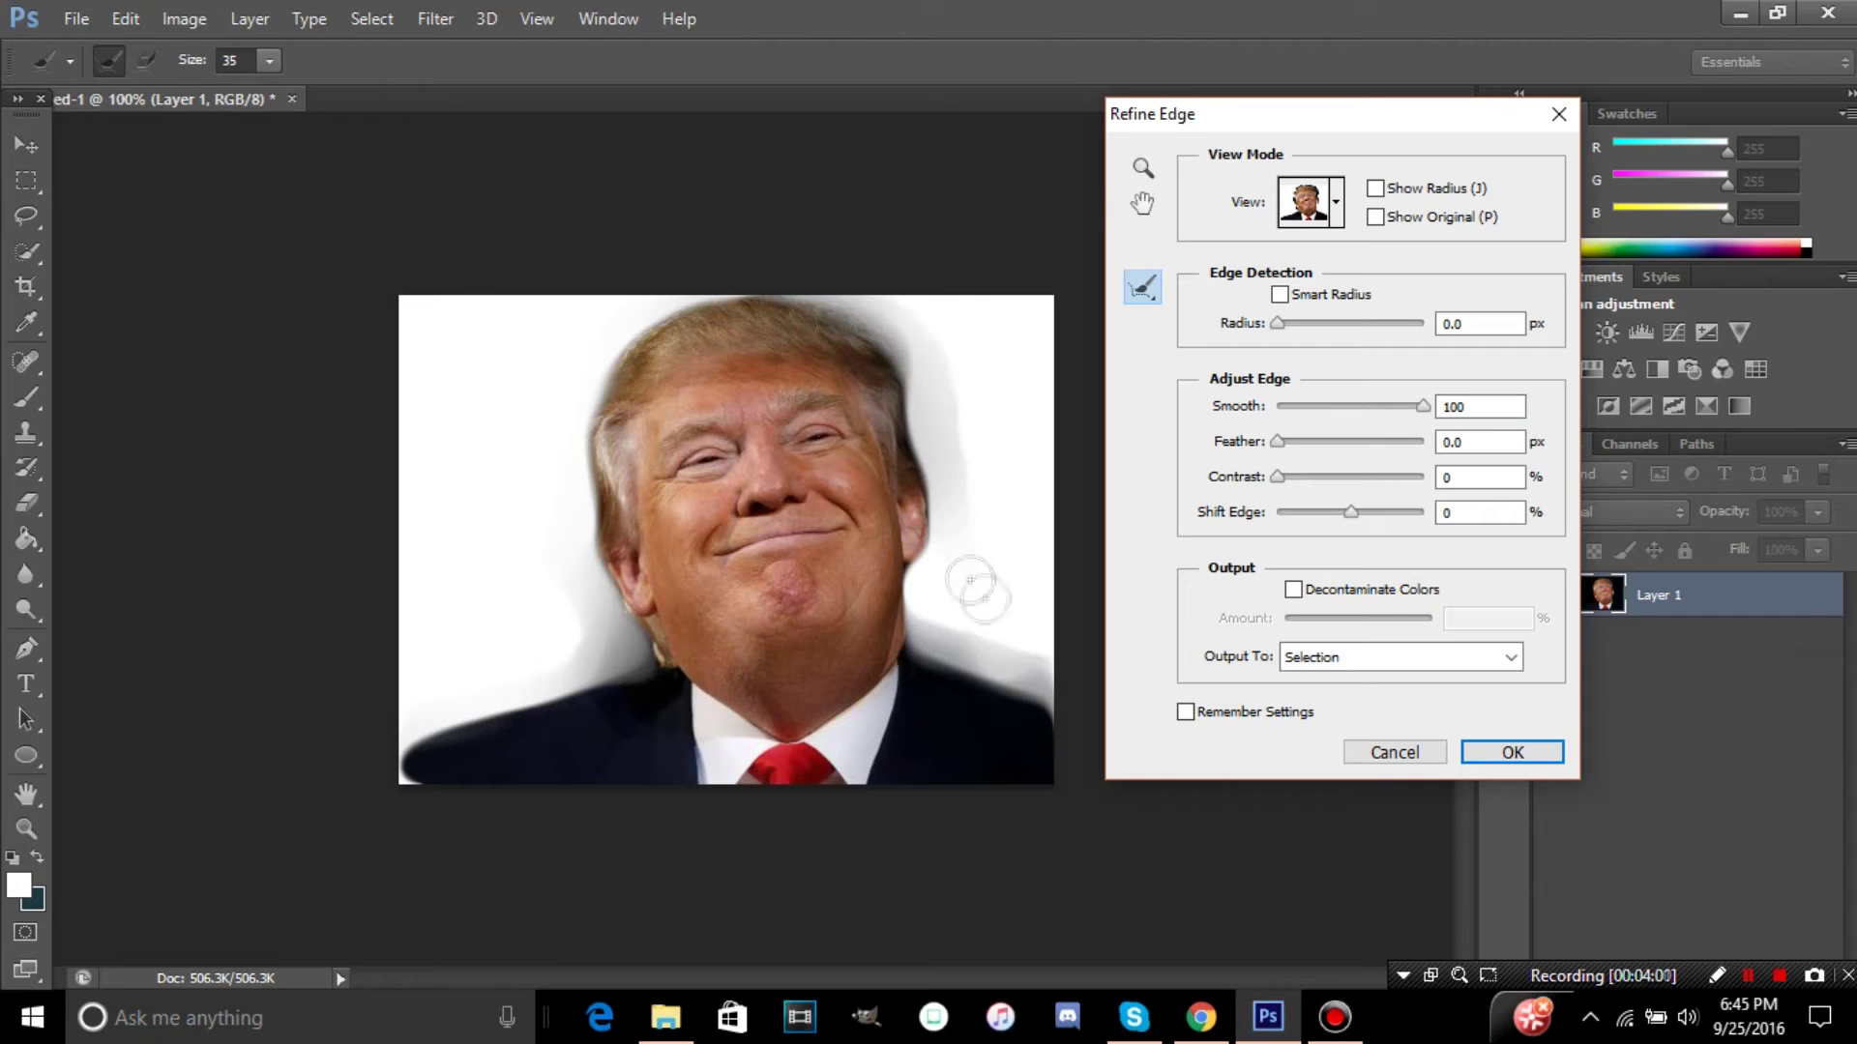
{"action": "left_click_drag", "start_coordinate": [1291, 453], "coordinate": [1429, 443]}
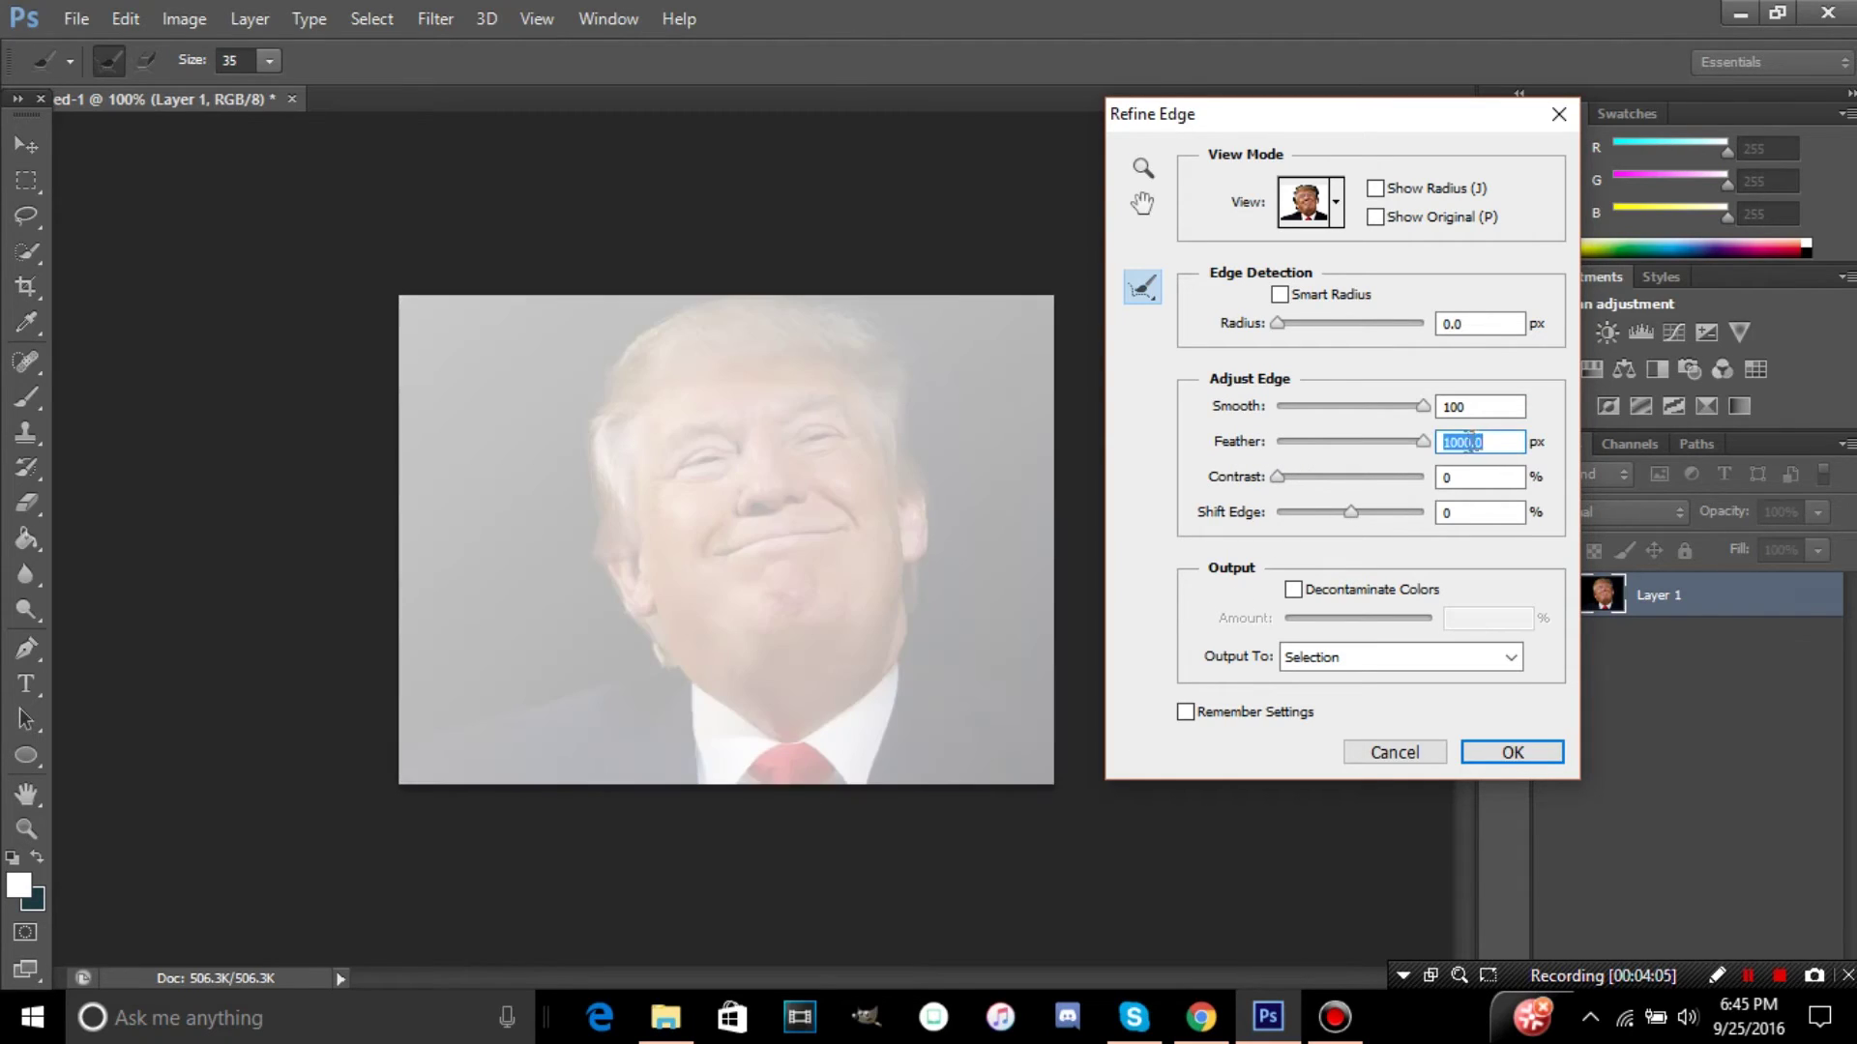
{"action": "left_click_drag", "start_coordinate": [1434, 455], "coordinate": [1332, 448]}
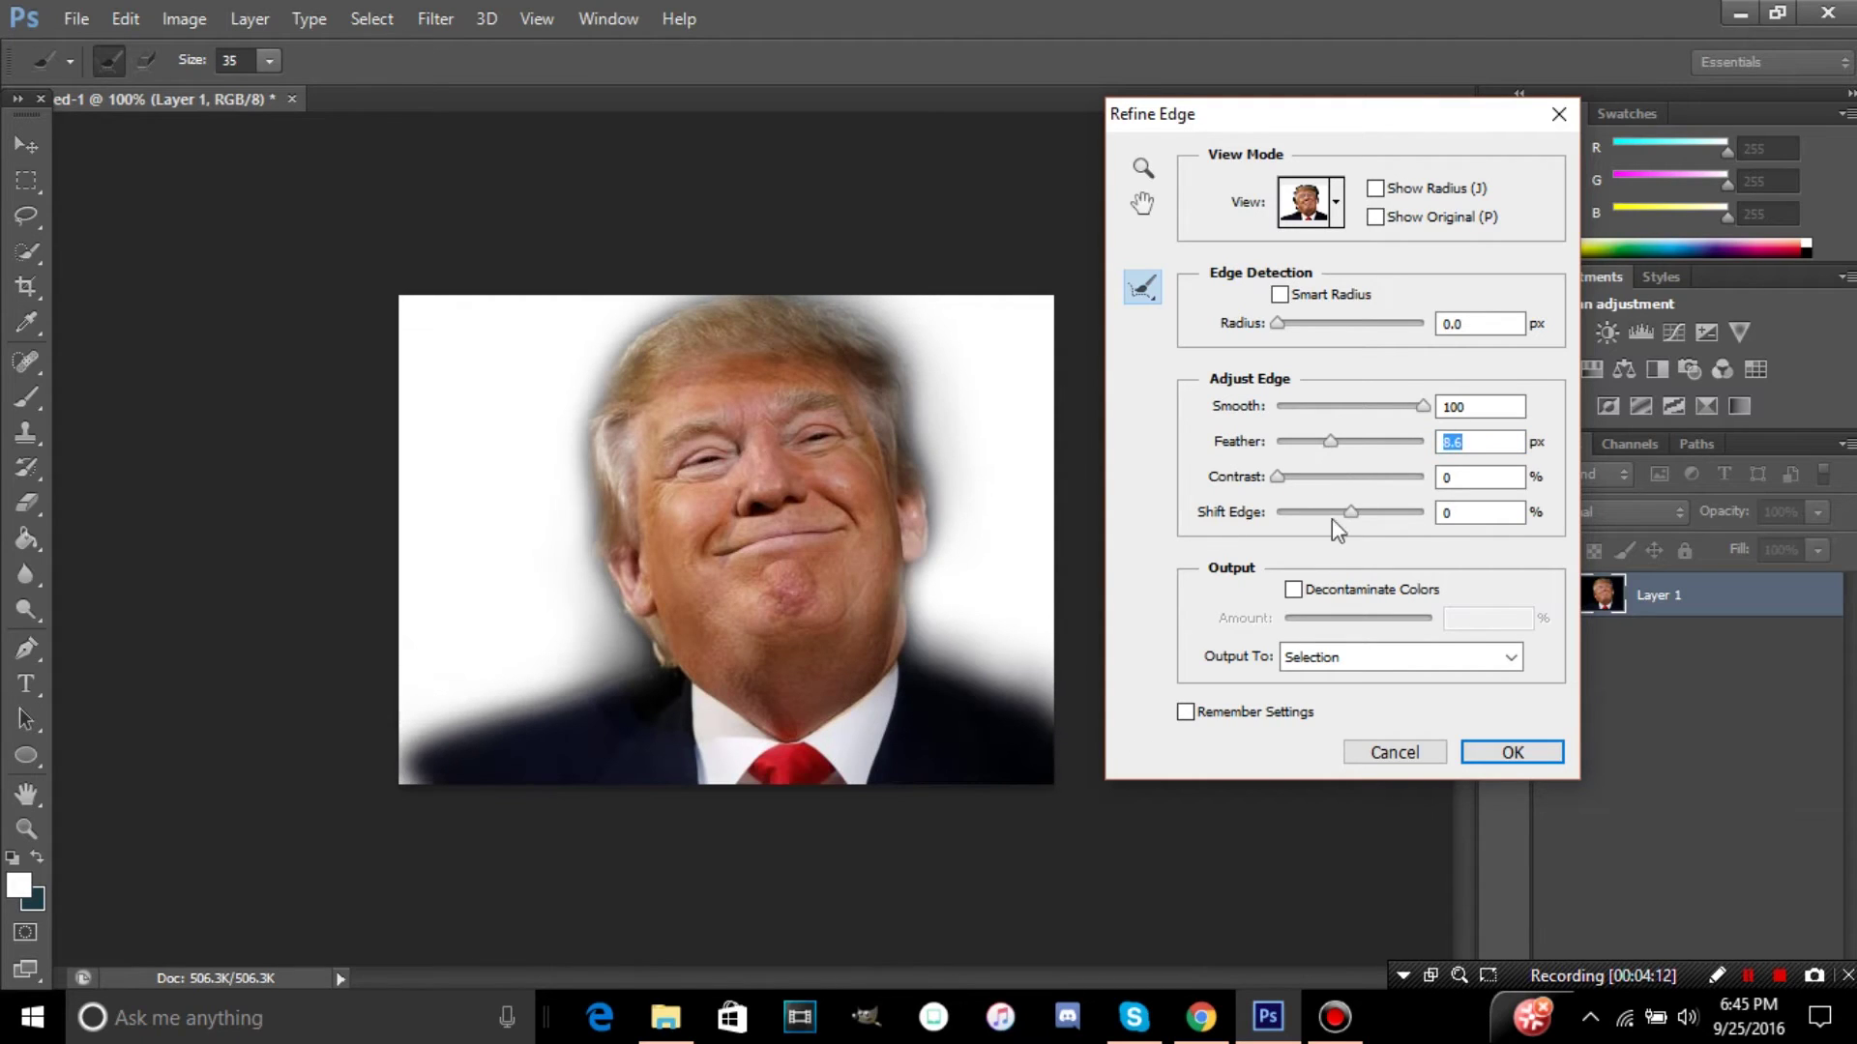
{"action": "left_click_drag", "start_coordinate": [1278, 475], "coordinate": [1407, 480]}
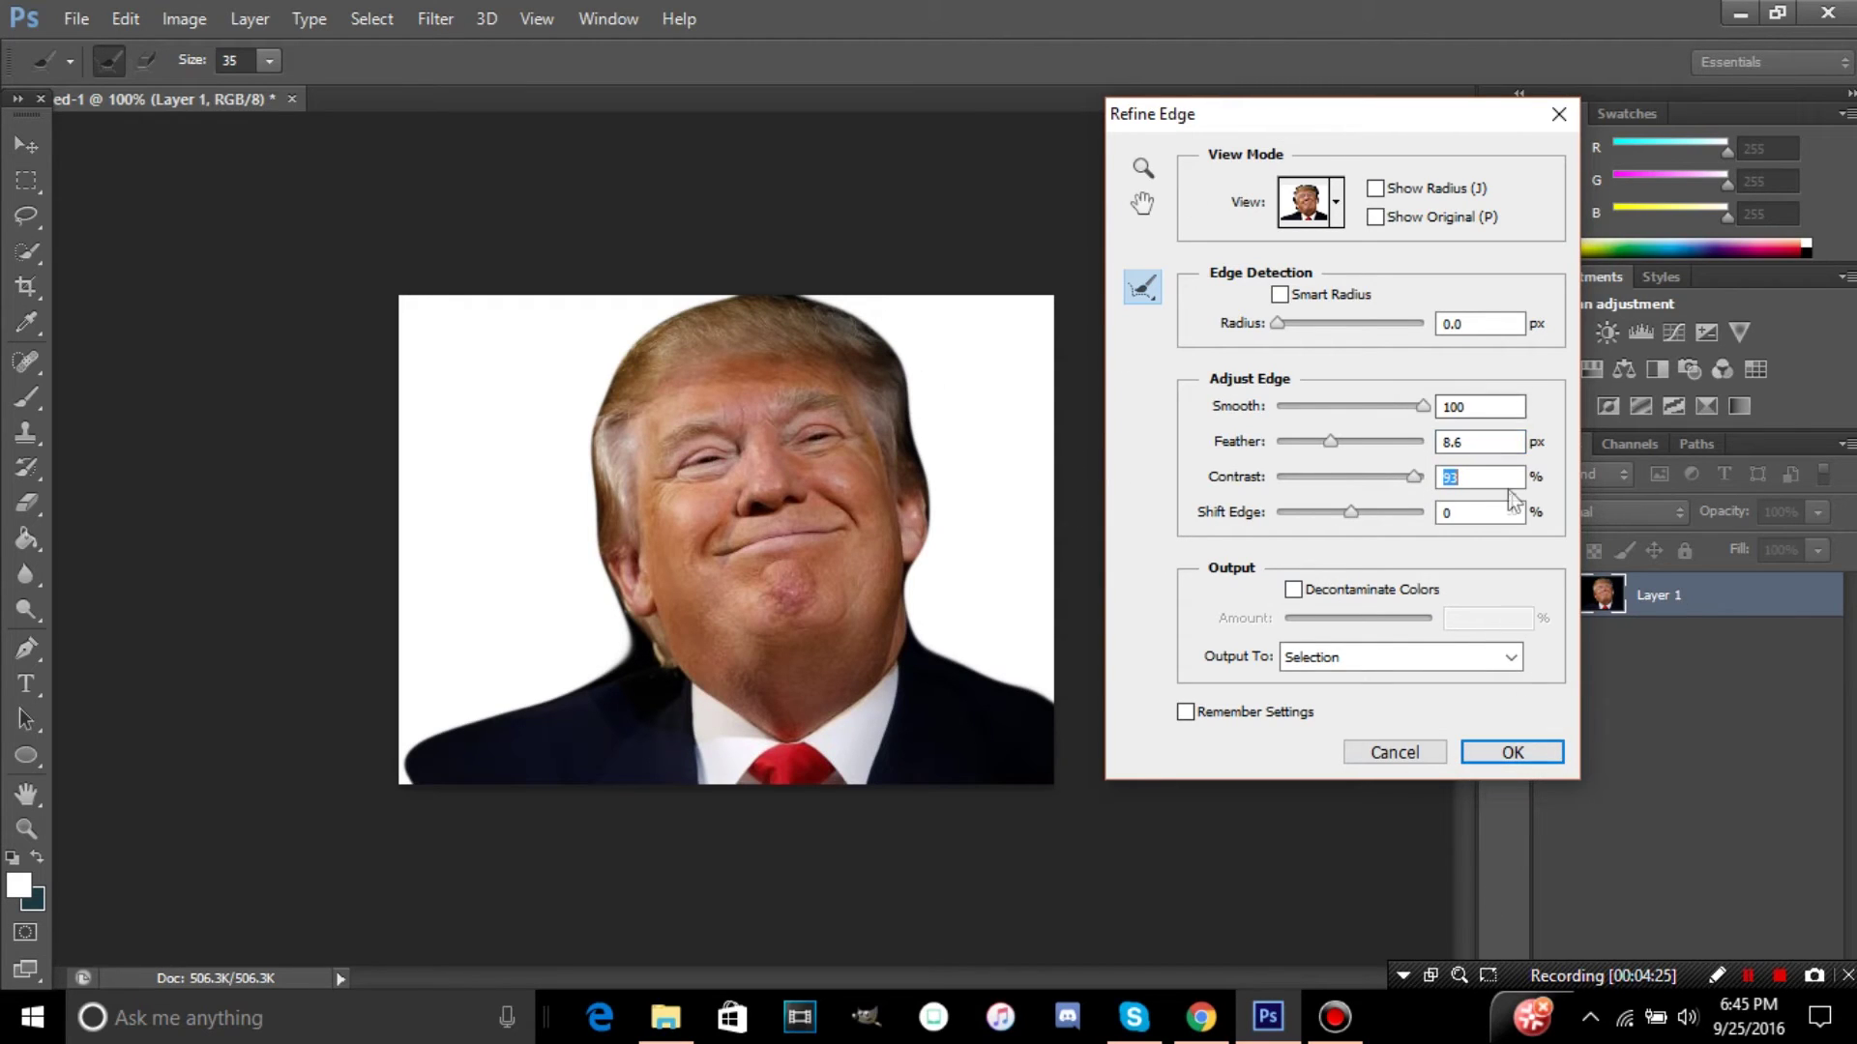
{"action": "mouse_move", "coordinate": [629, 619]}
{"action": "left_mouse_down"}
{"action": "mouse_move", "coordinate": [607, 625]}
{"action": "mouse_move", "coordinate": [646, 643]}
{"action": "mouse_move", "coordinate": [623, 635]}
{"action": "mouse_move", "coordinate": [651, 671]}
{"action": "left_mouse_up"}
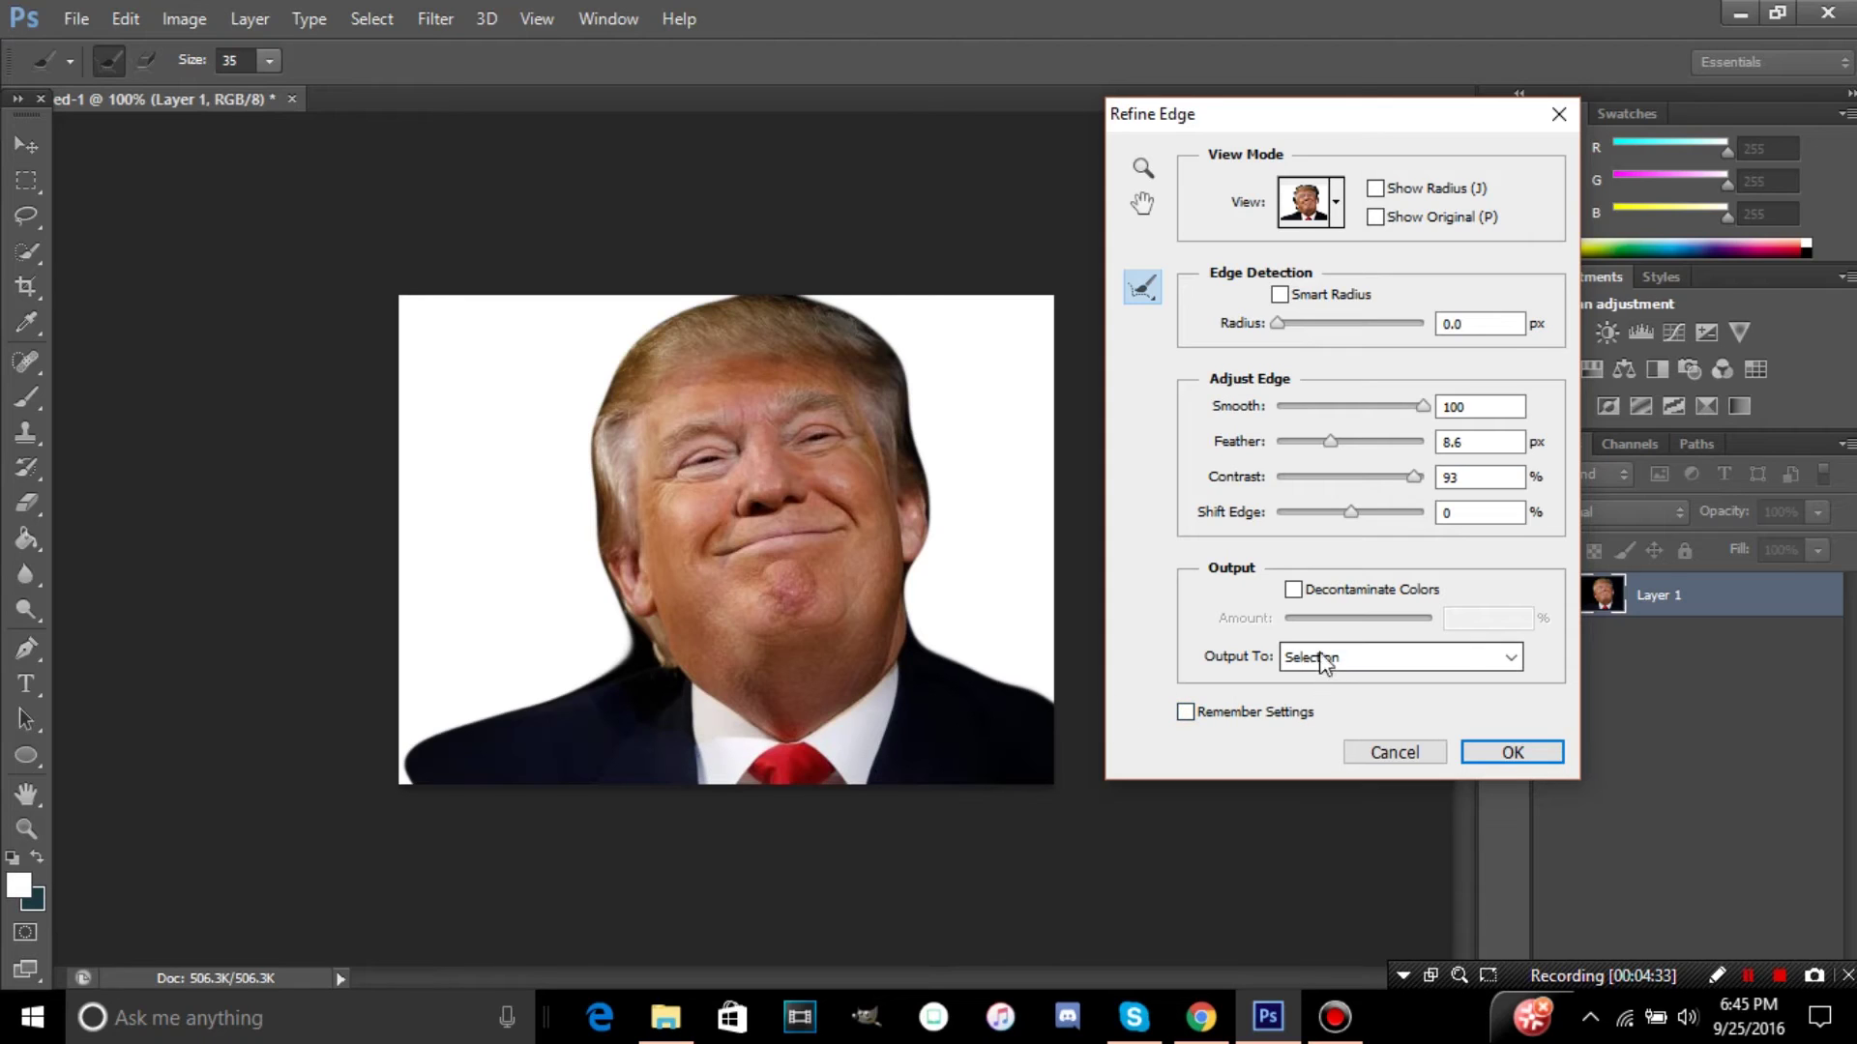
Step: Output the refined cutout to a new layer, Layer 1 copy, and reposition it with the Move tool
{"action": "left_click", "coordinate": [1378, 666]}
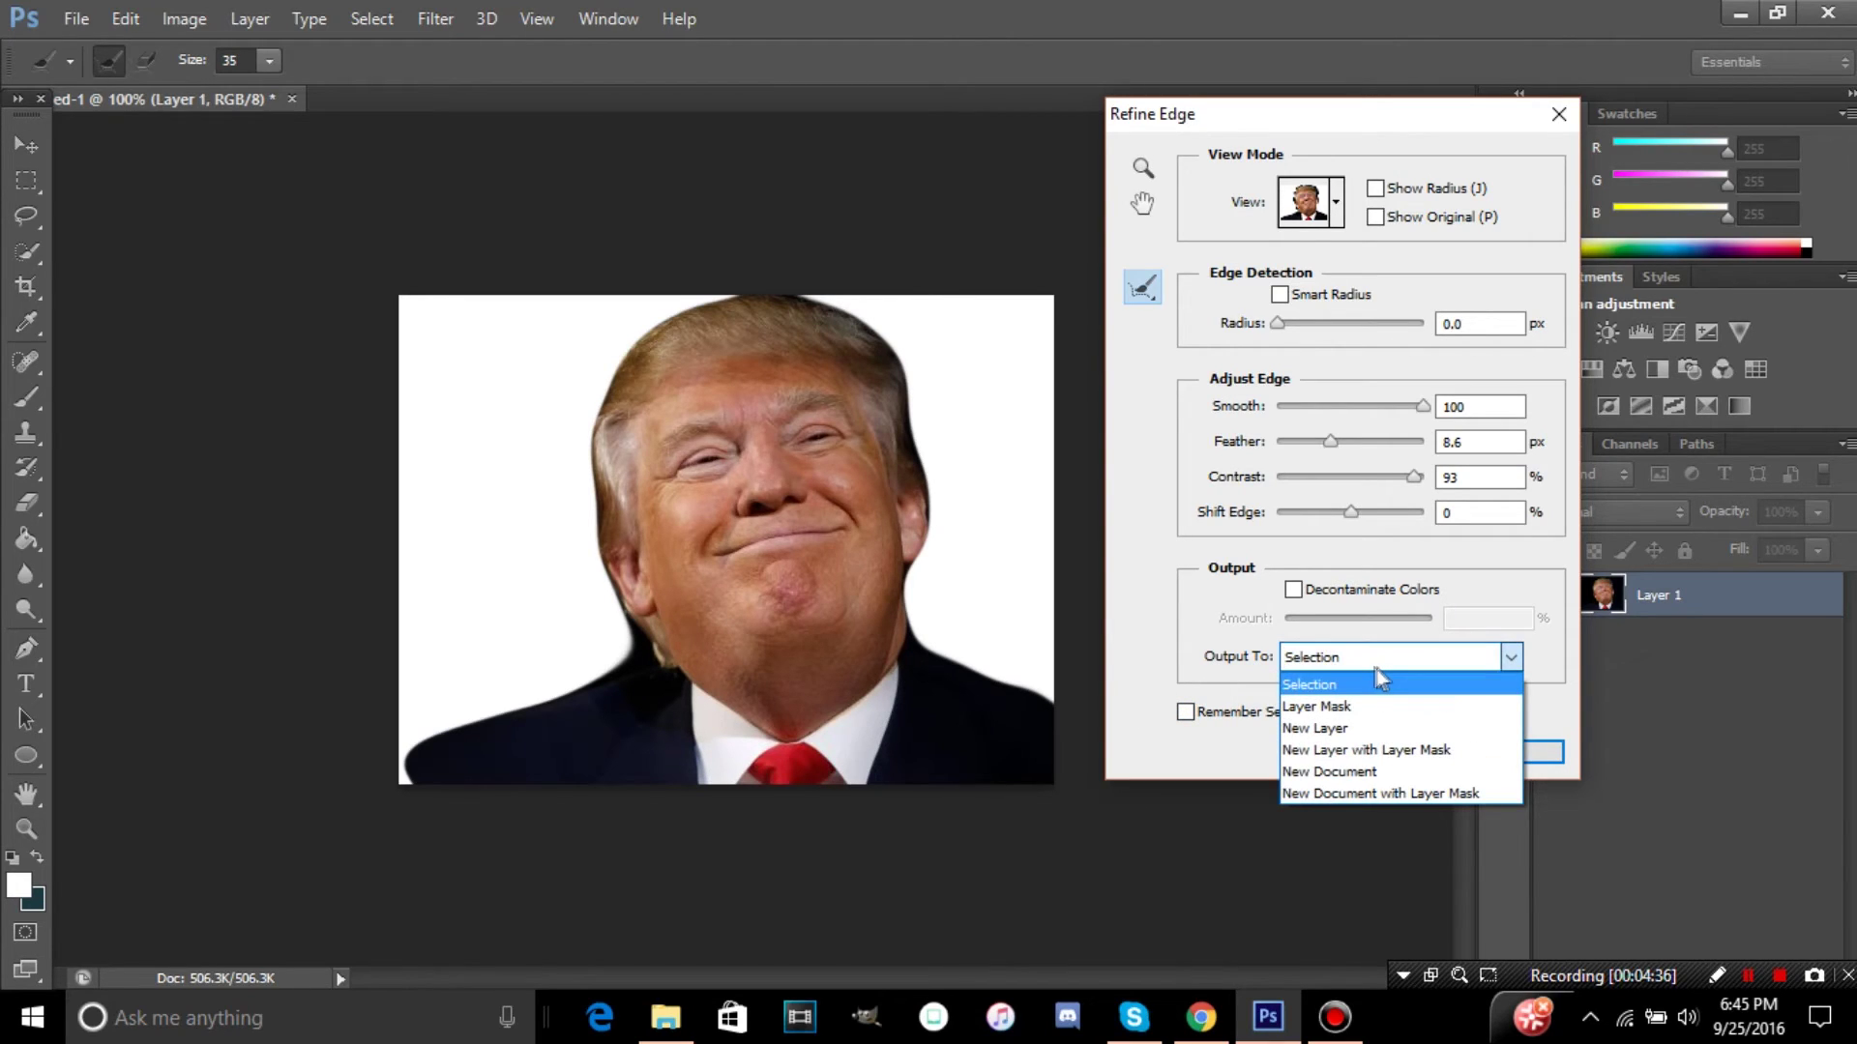
{"action": "left_click", "coordinate": [1376, 733]}
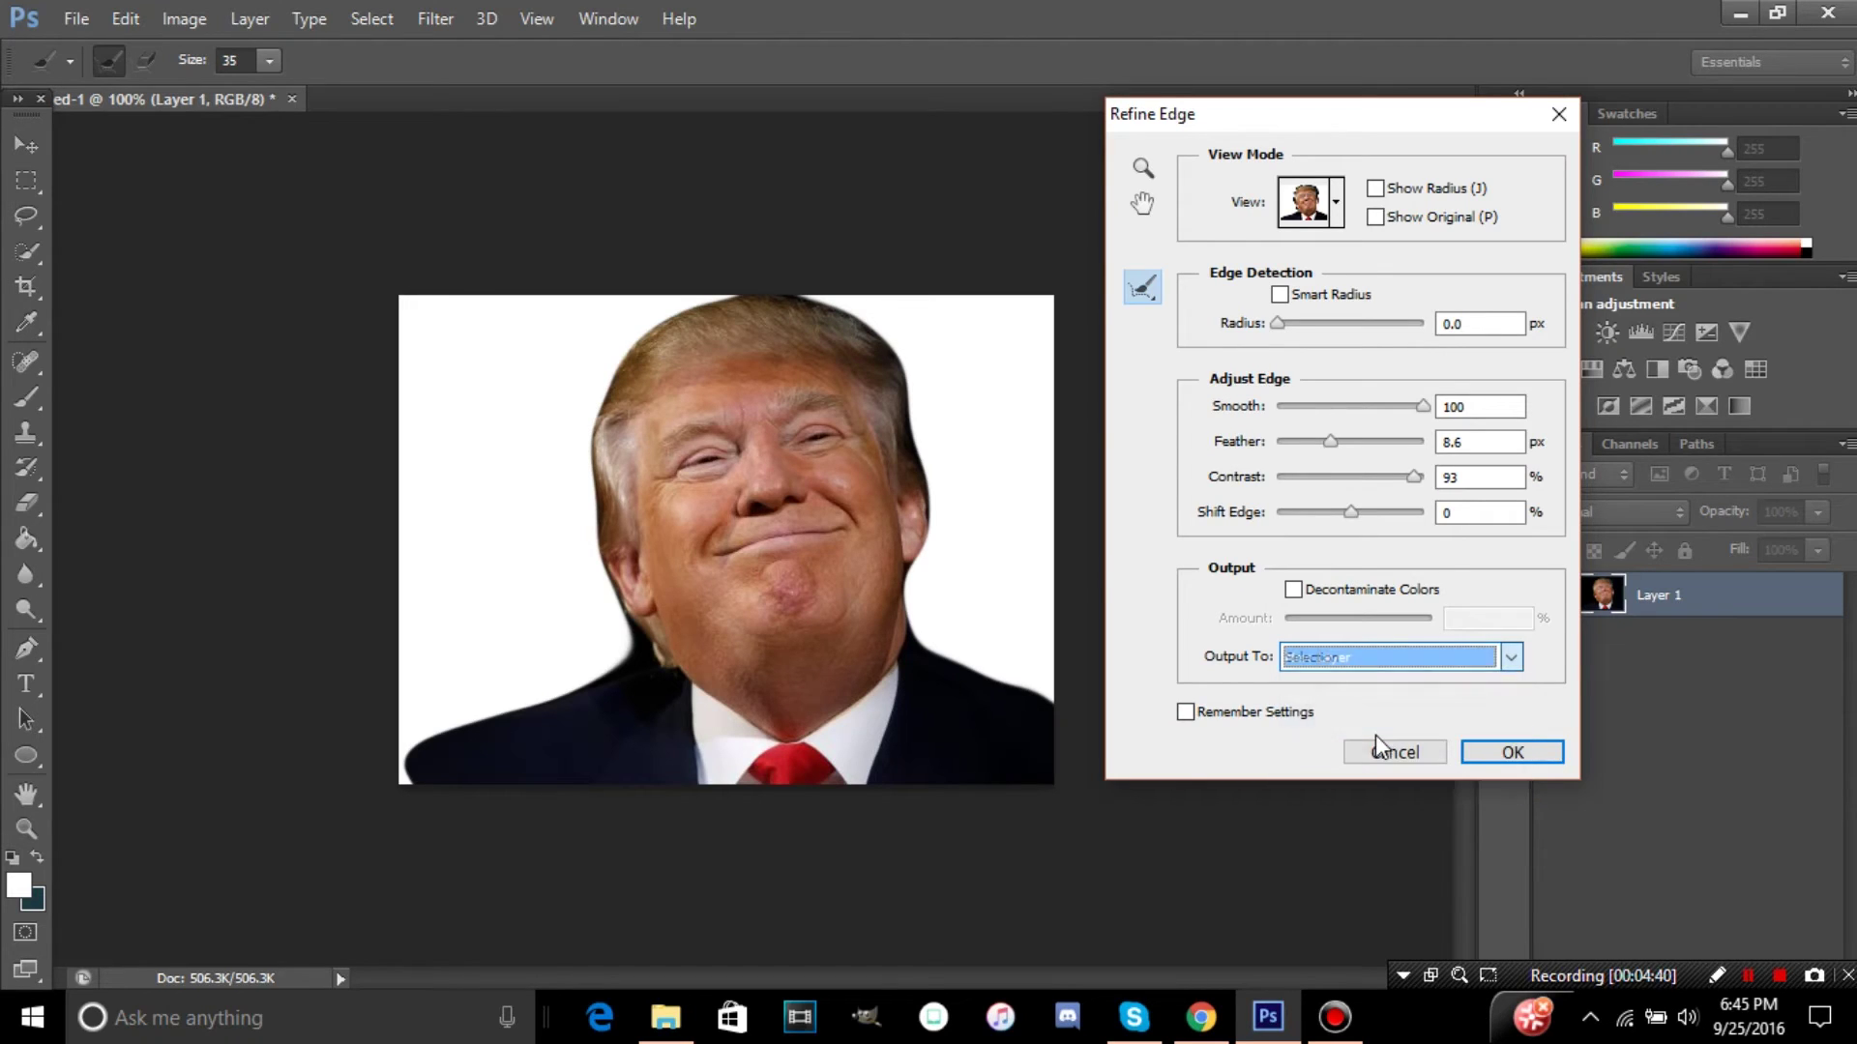
{"action": "left_click", "coordinate": [1499, 753]}
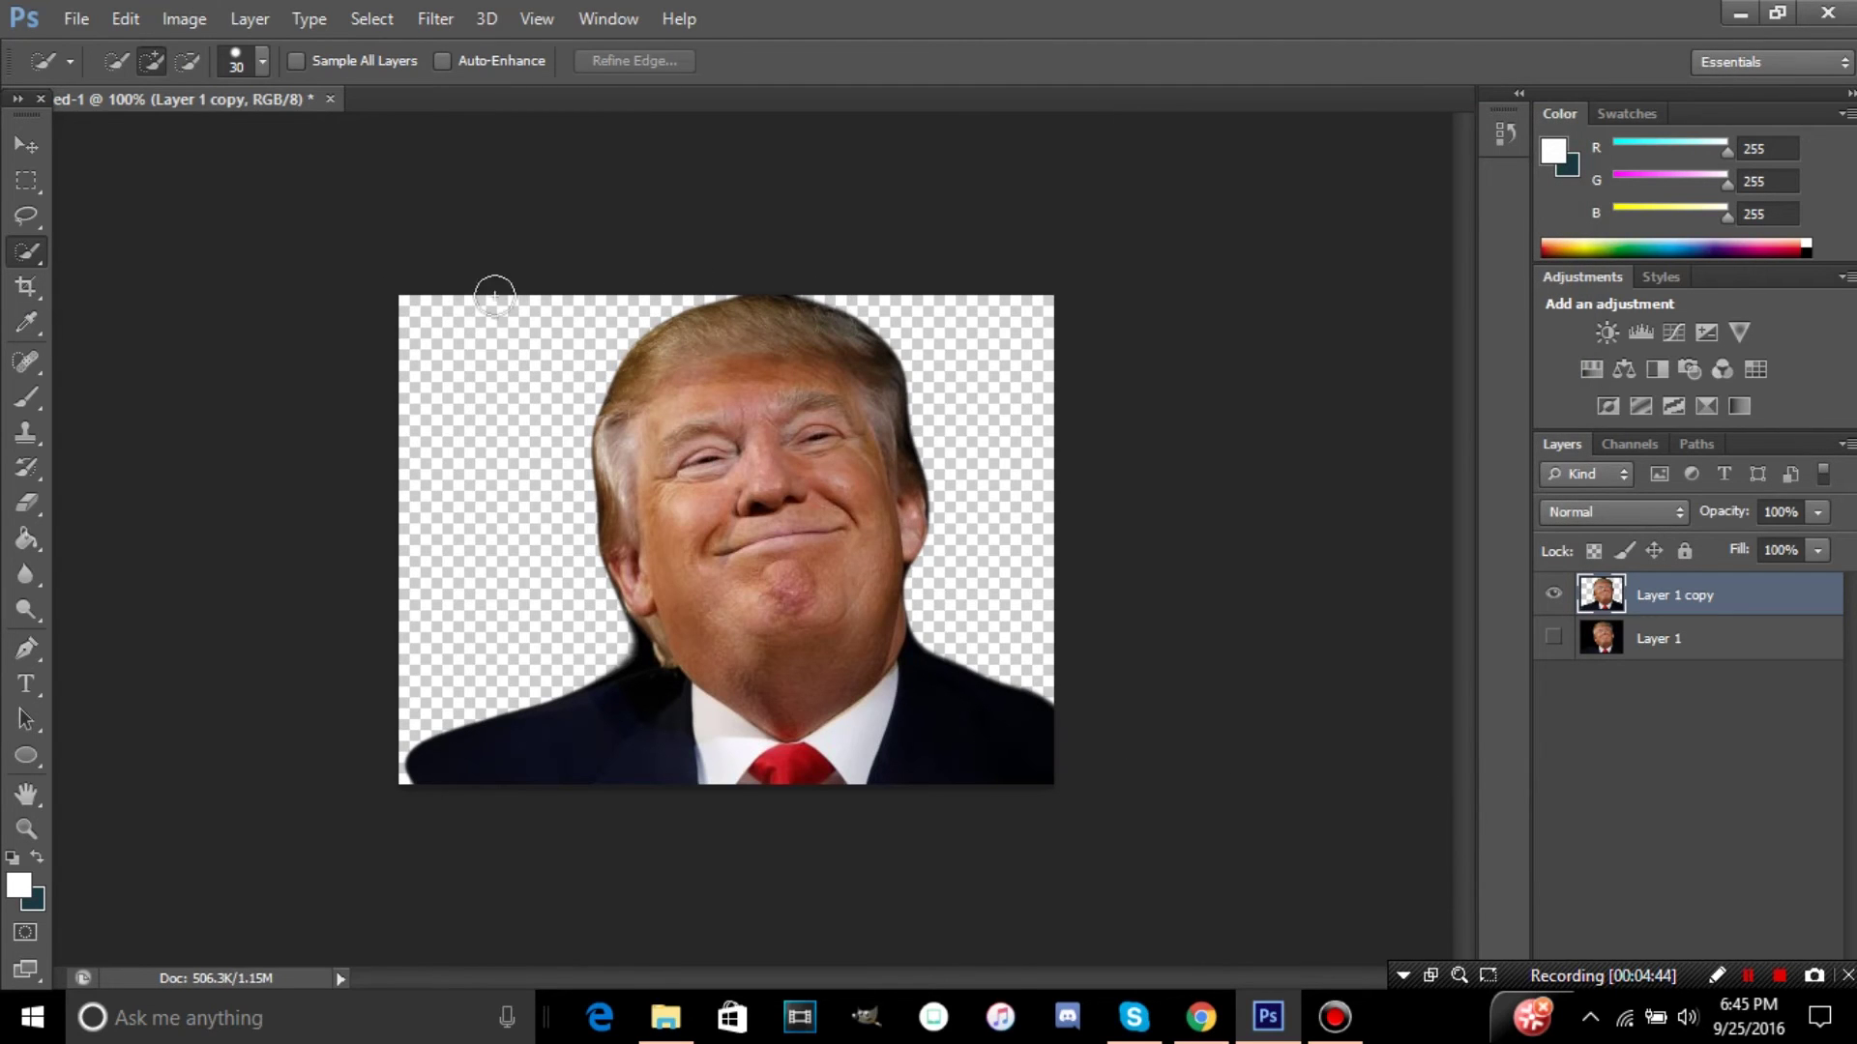
{"action": "left_click", "coordinate": [27, 145]}
{"action": "left_click_drag", "start_coordinate": [696, 551], "coordinate": [778, 514]}
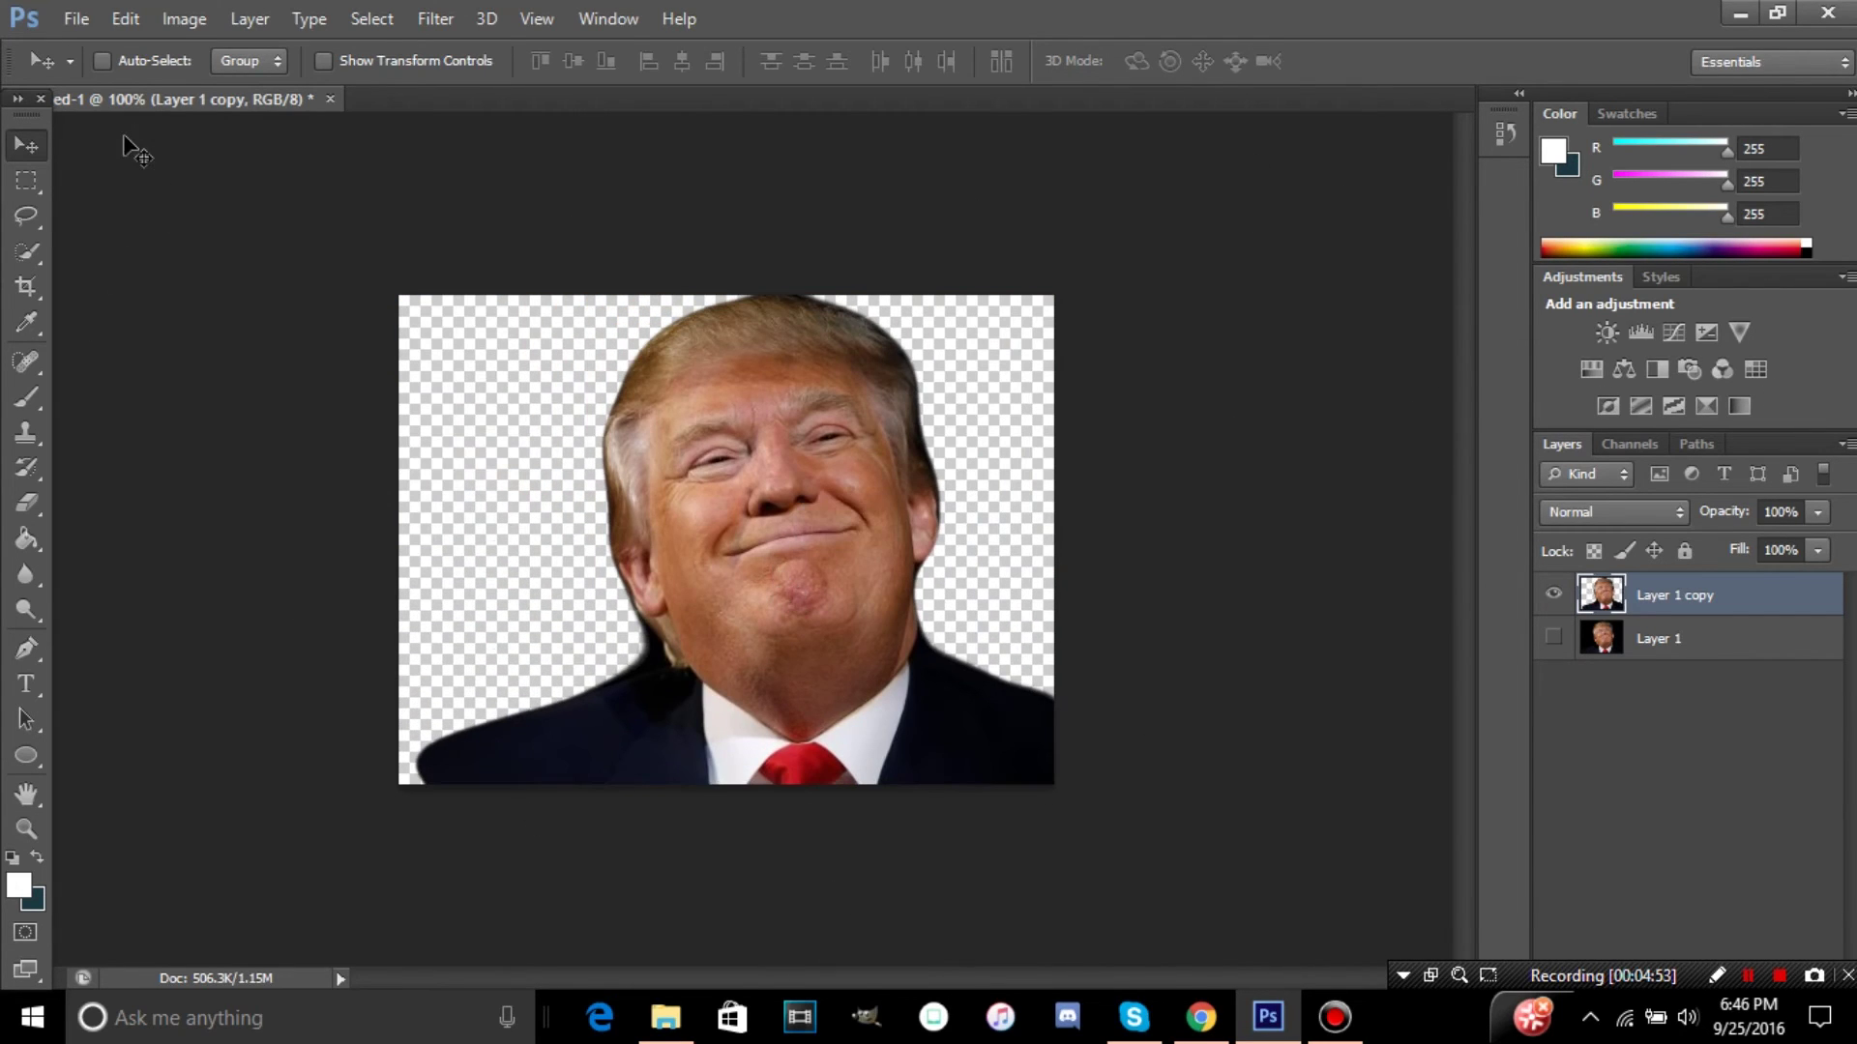
Step: Open Space.jpg and drag the nebula image into the Untitled-1 cutout document
{"action": "left_click", "coordinate": [63, 14]}
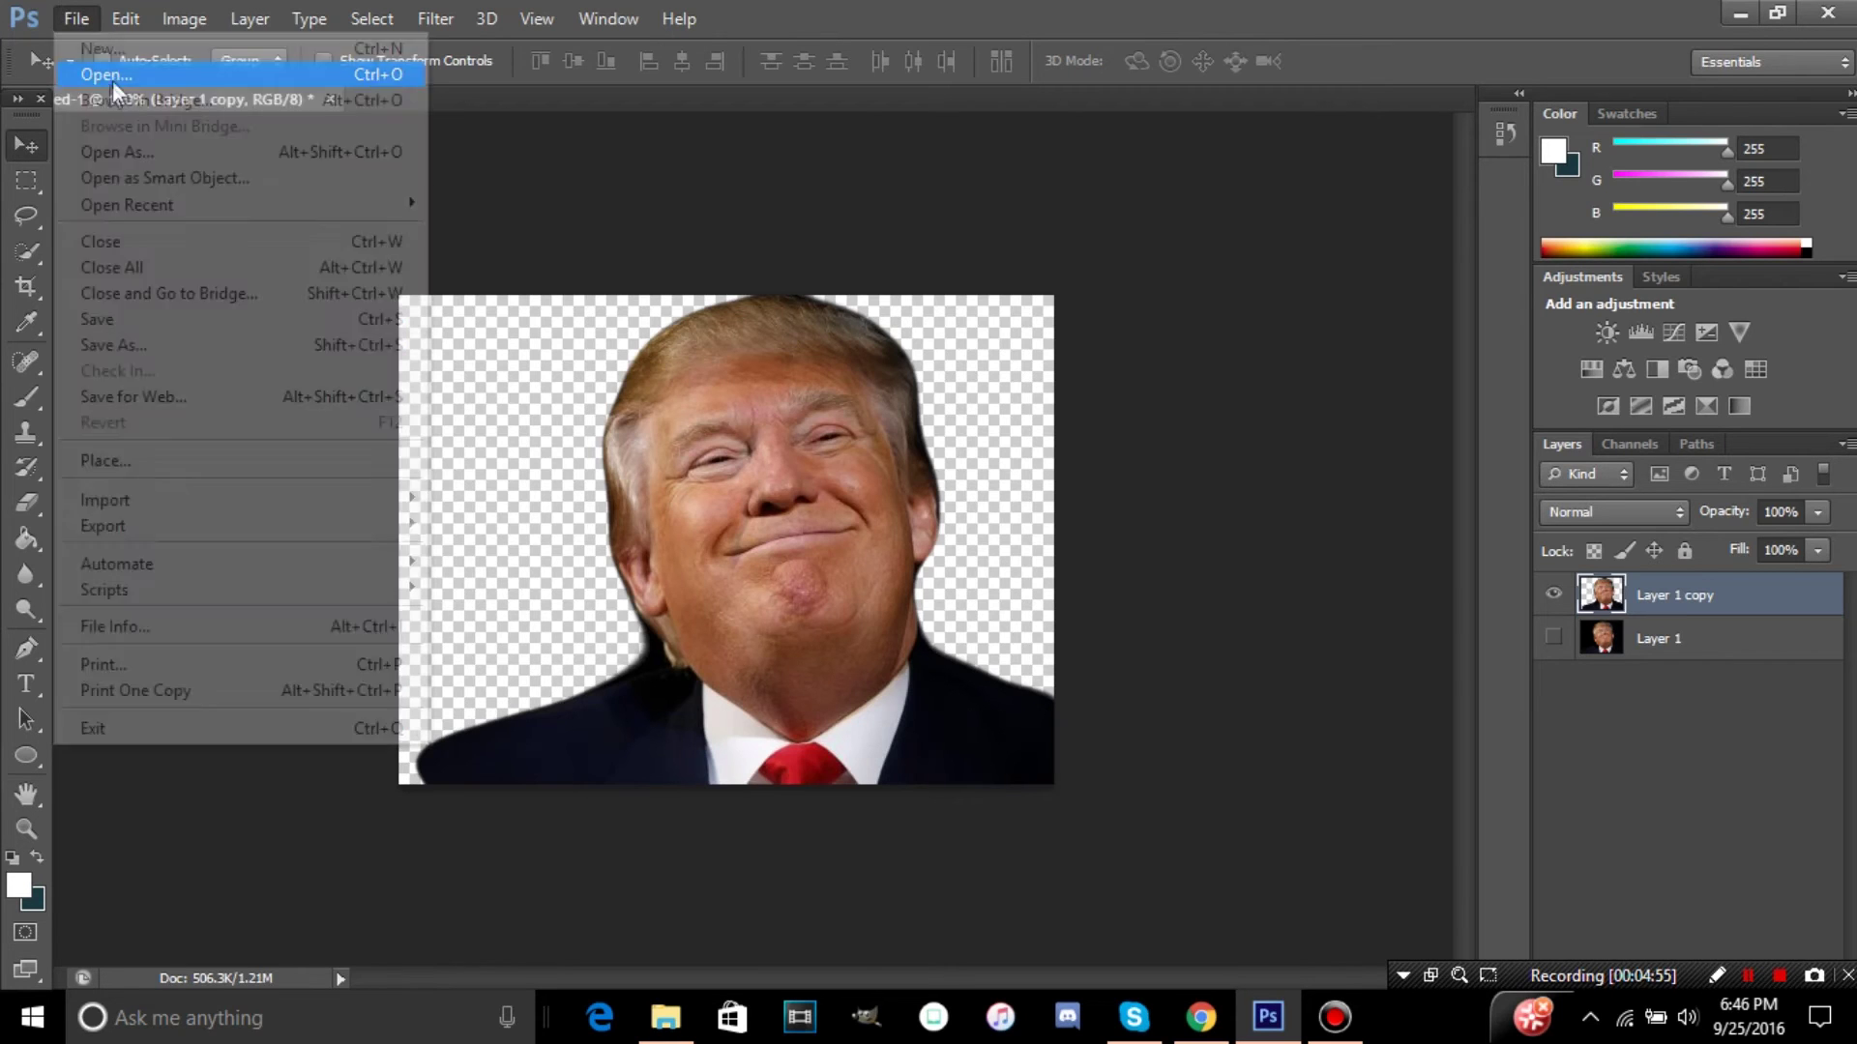
{"action": "left_click", "coordinate": [77, 67]}
{"action": "double_click", "coordinate": [878, 323]}
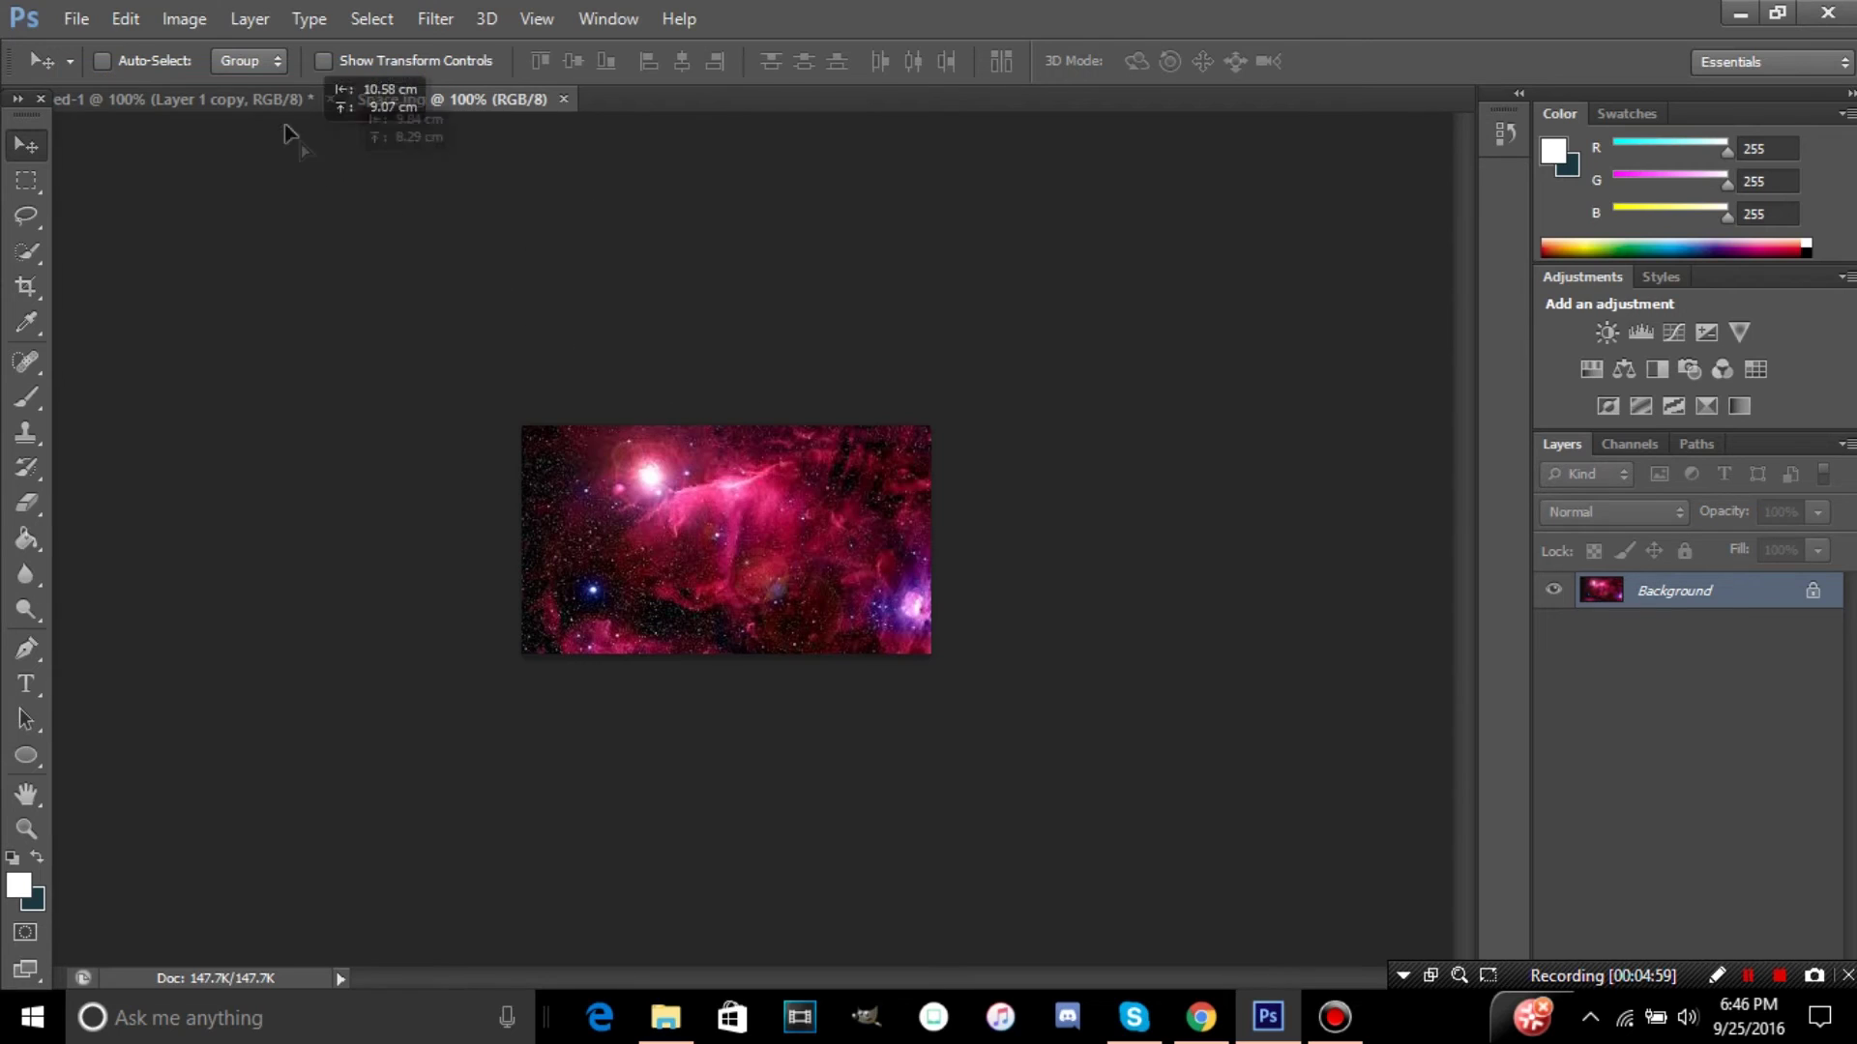
{"action": "left_click", "coordinate": [274, 101]}
{"action": "left_click_drag", "start_coordinate": [617, 473], "coordinate": [619, 475]}
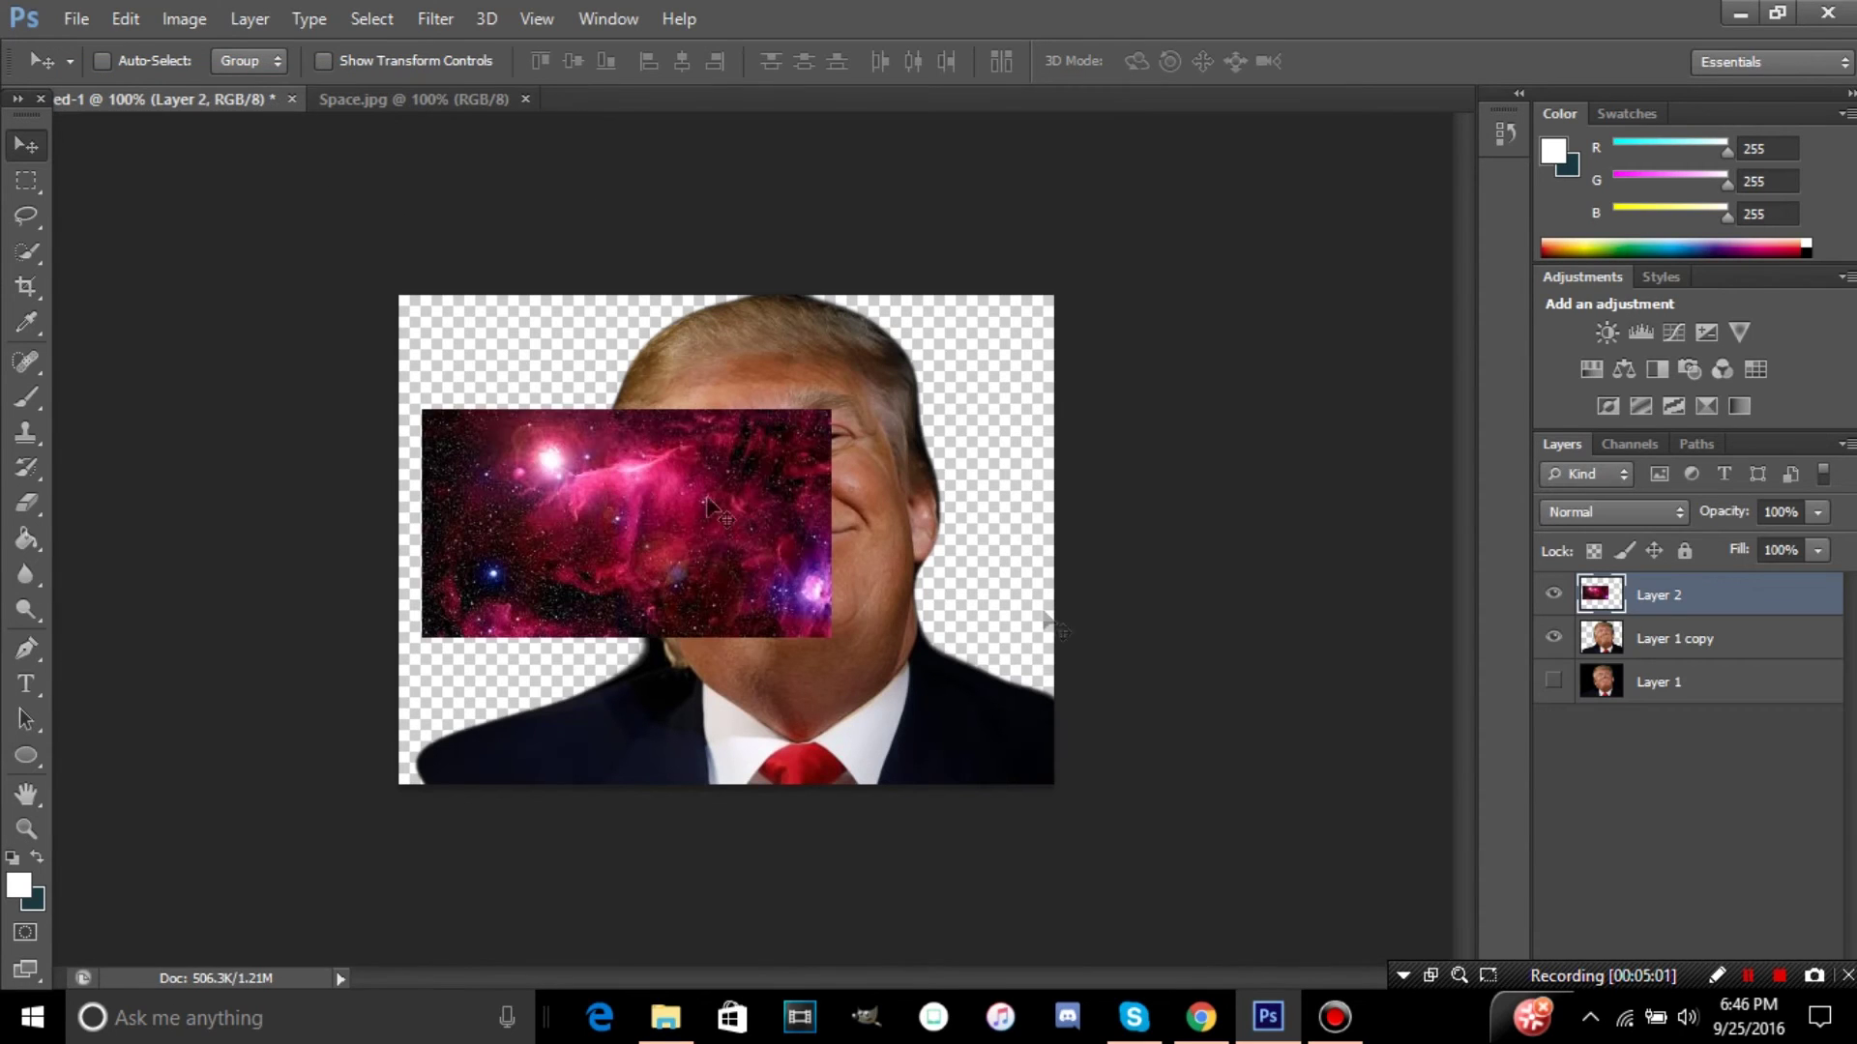
Step: Stack Layer 1 copy above Layer 2, nudge the cutout left, and shift the nebula down-left
{"action": "left_click_drag", "start_coordinate": [1657, 588], "coordinate": [1655, 583]}
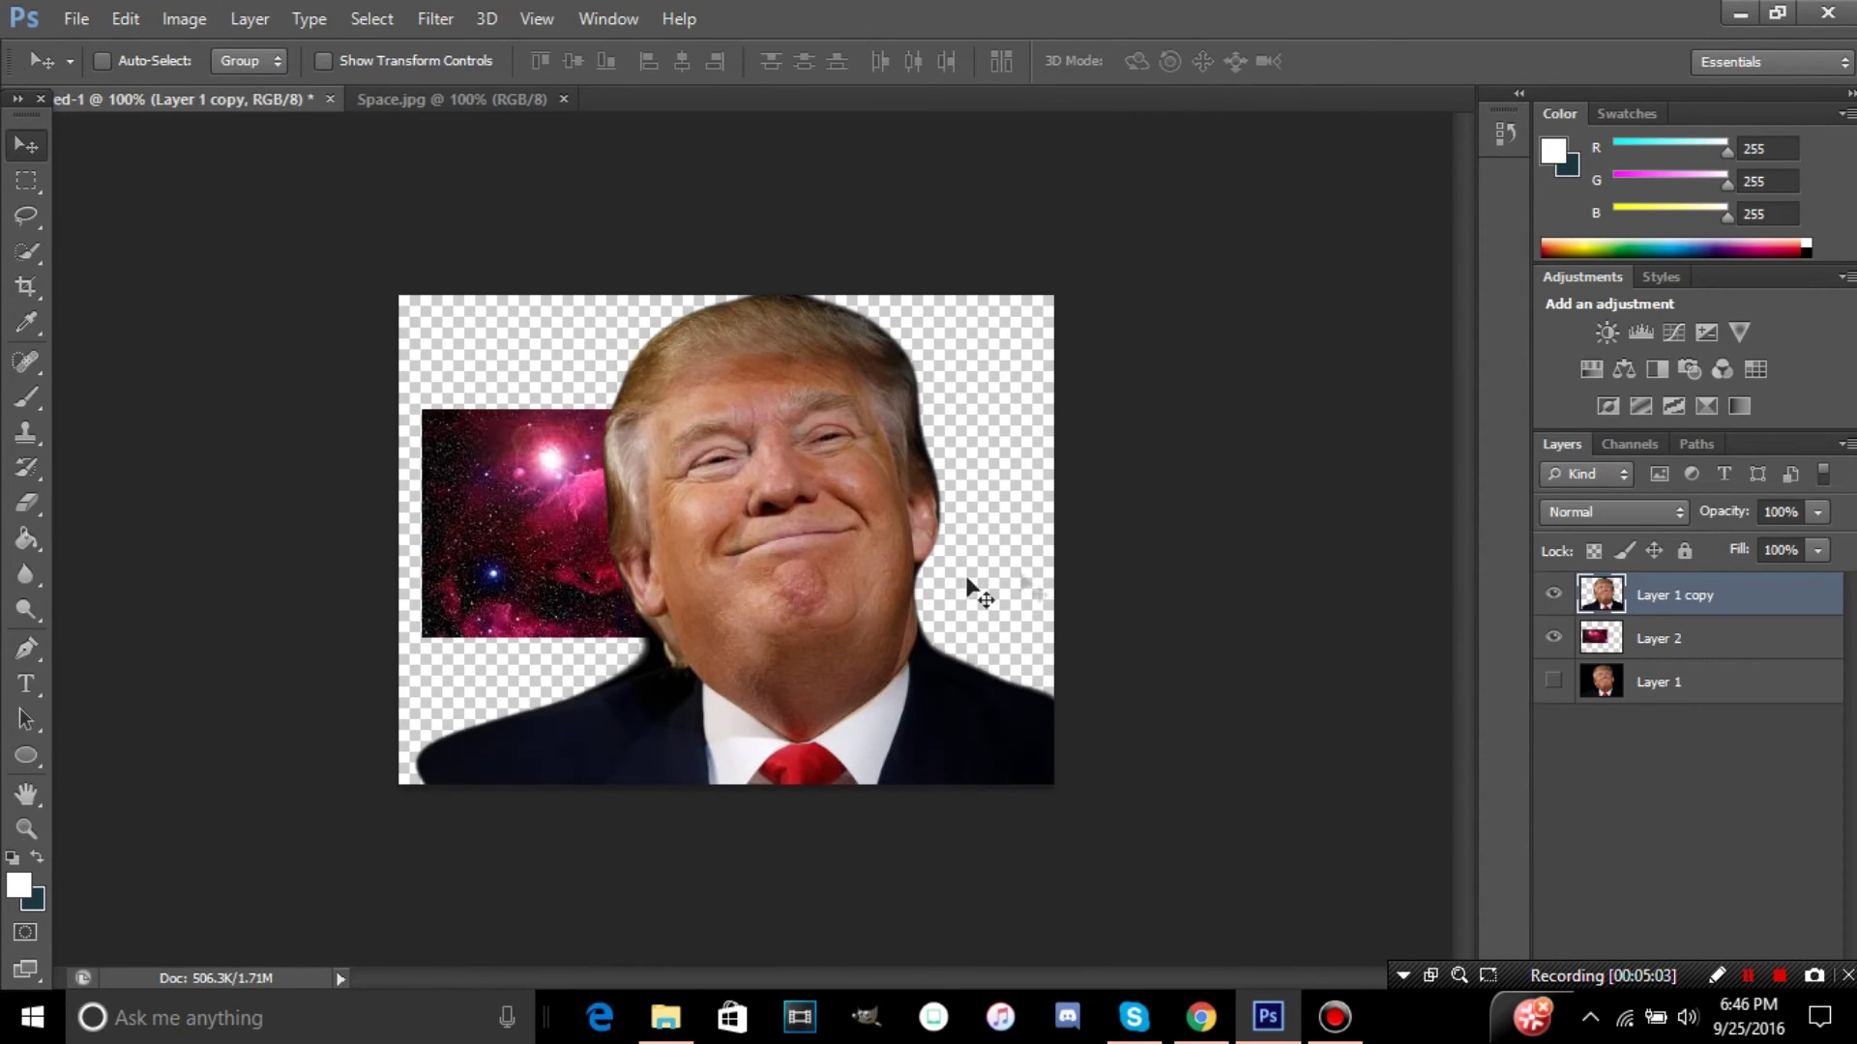
{"action": "mouse_move", "coordinate": [523, 561]}
{"action": "left_mouse_down"}
{"action": "mouse_move", "coordinate": [527, 601]}
{"action": "mouse_move", "coordinate": [501, 580]}
{"action": "mouse_move", "coordinate": [511, 561]}
{"action": "left_mouse_up"}
{"action": "left_click", "coordinate": [1678, 641]}
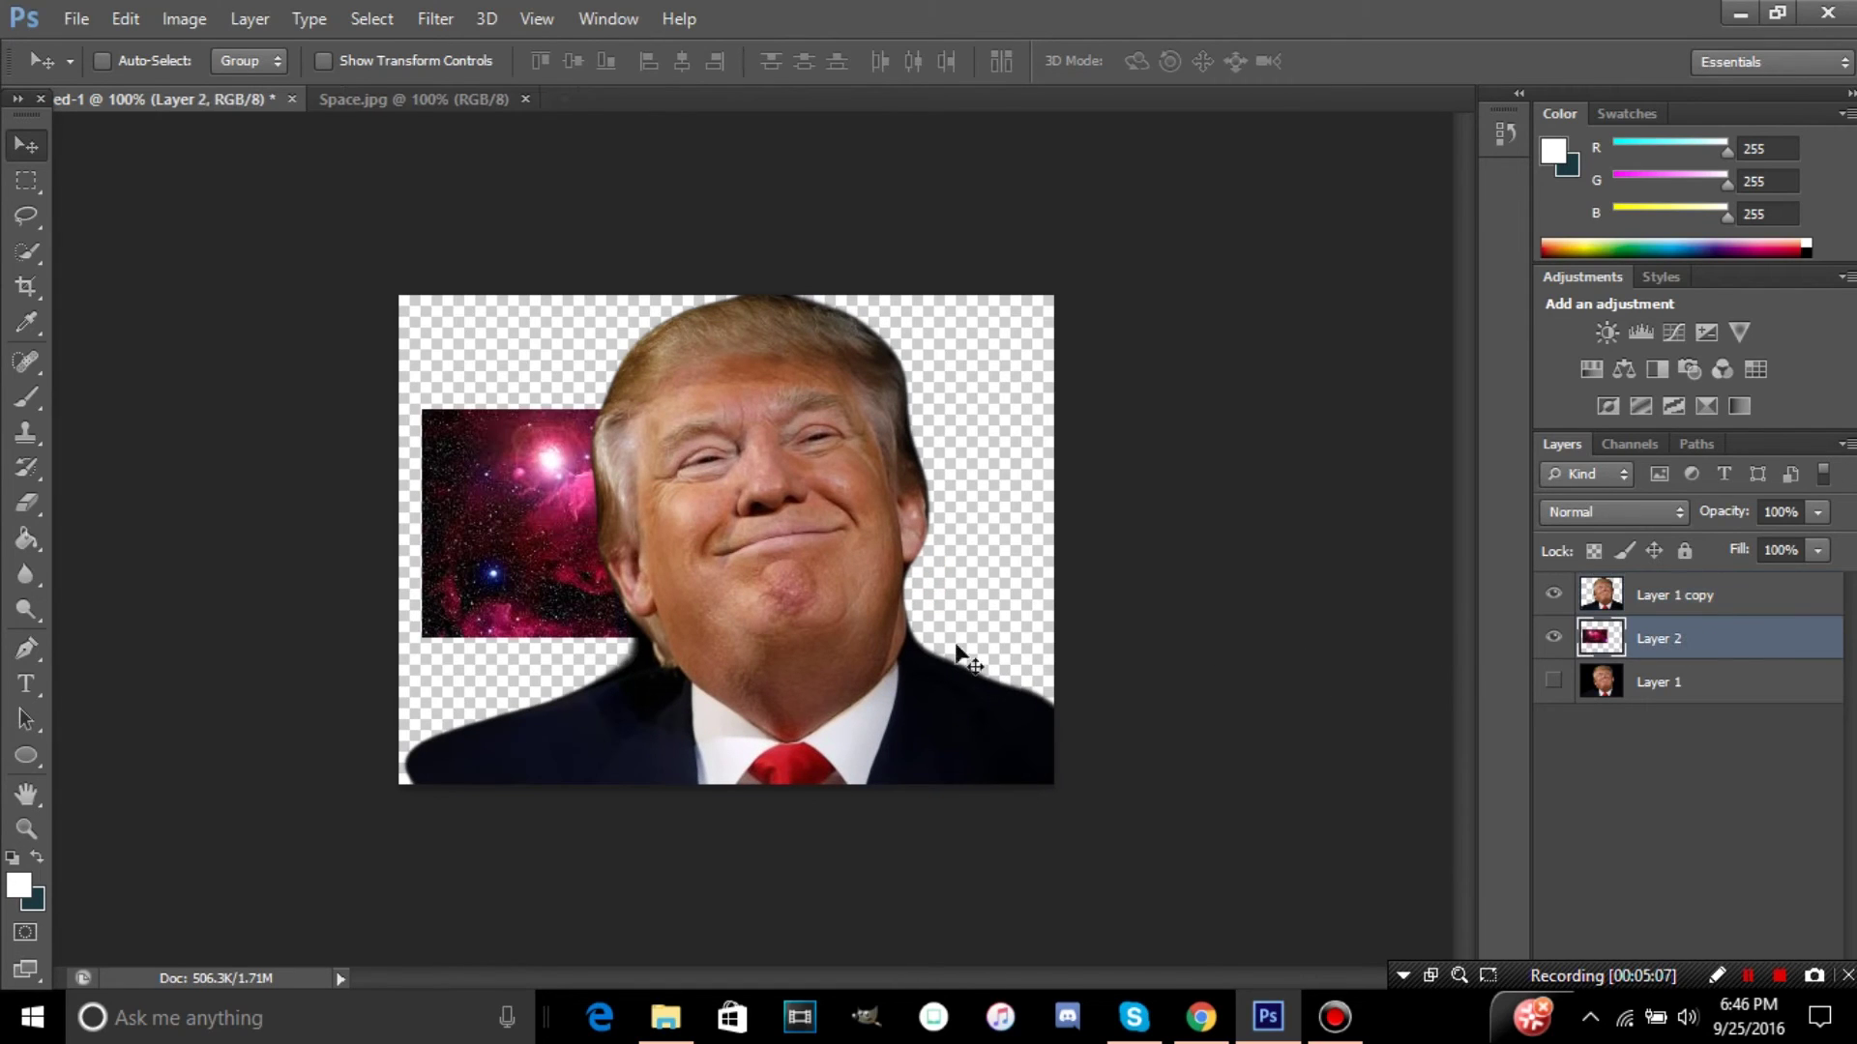
{"action": "left_click_drag", "start_coordinate": [543, 553], "coordinate": [513, 699]}
{"action": "left_click", "coordinate": [135, 14]}
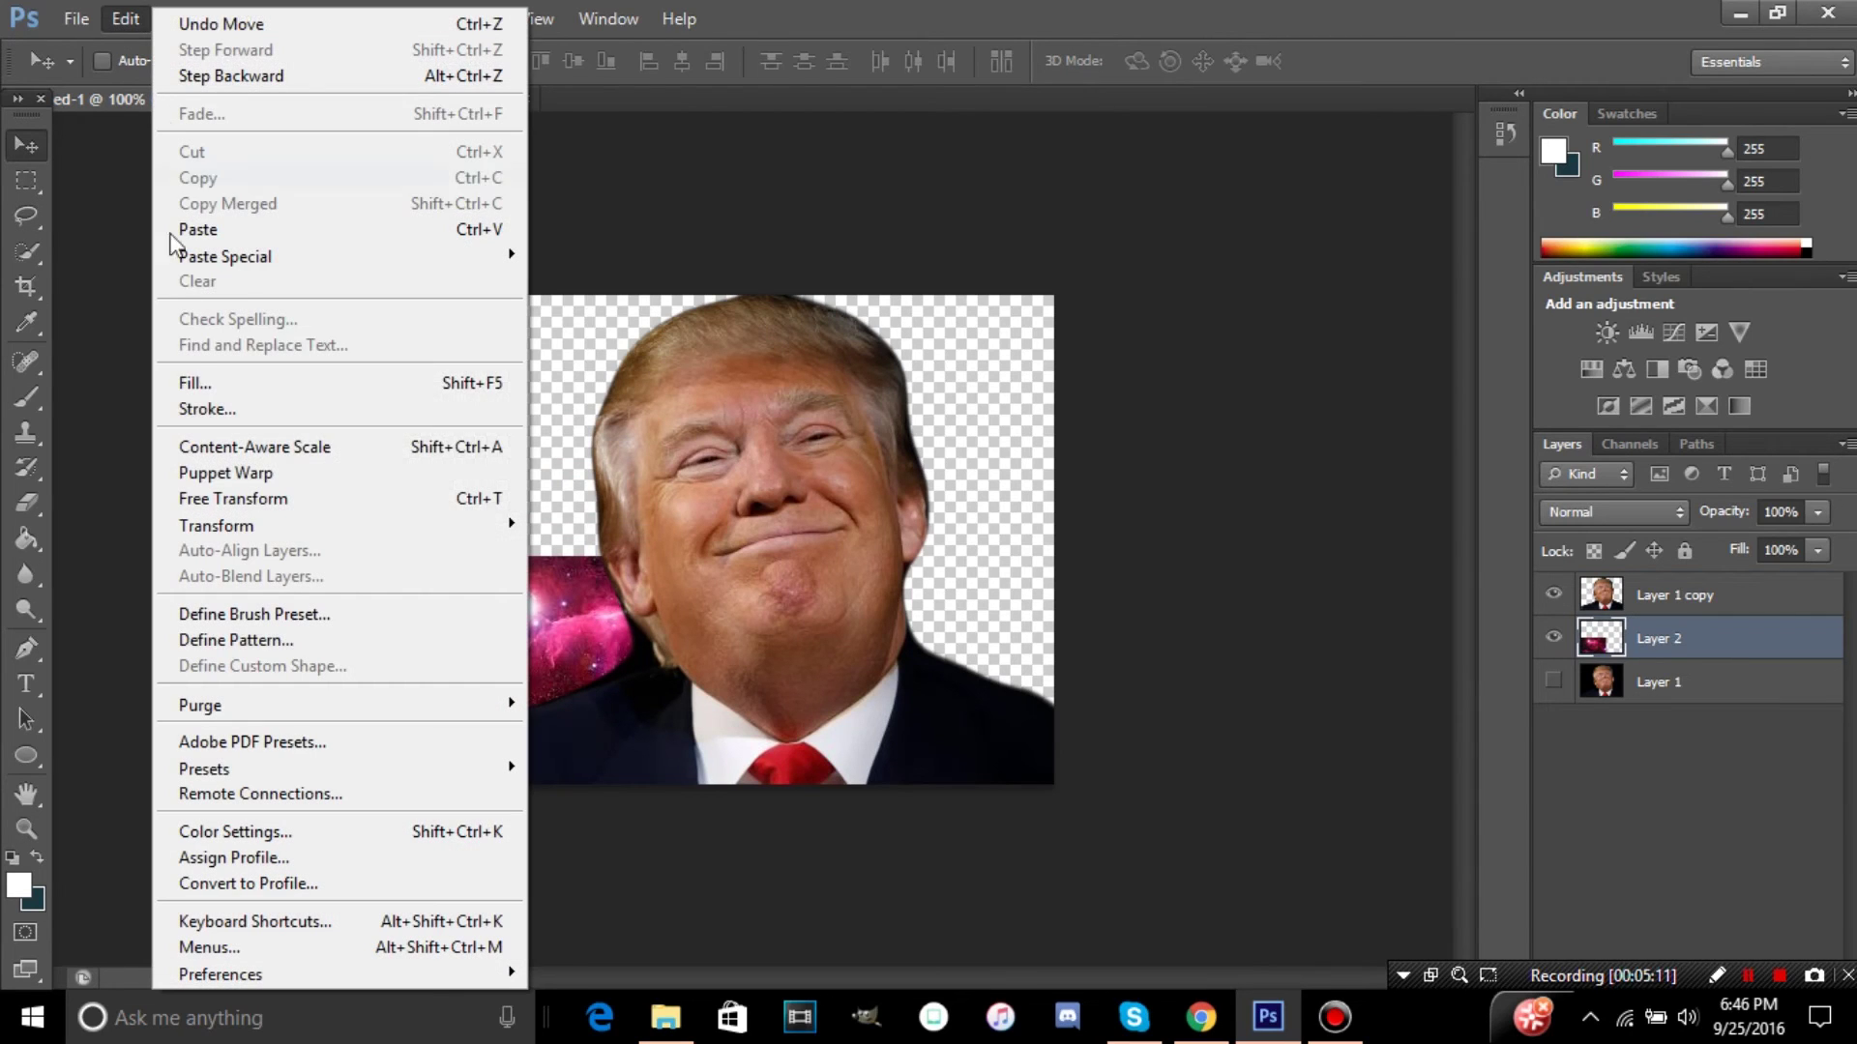
Step: Free-transform the nebula to fill the canvas, then open Blending Options for Layer 1 copy
{"action": "left_click", "coordinate": [232, 497]}
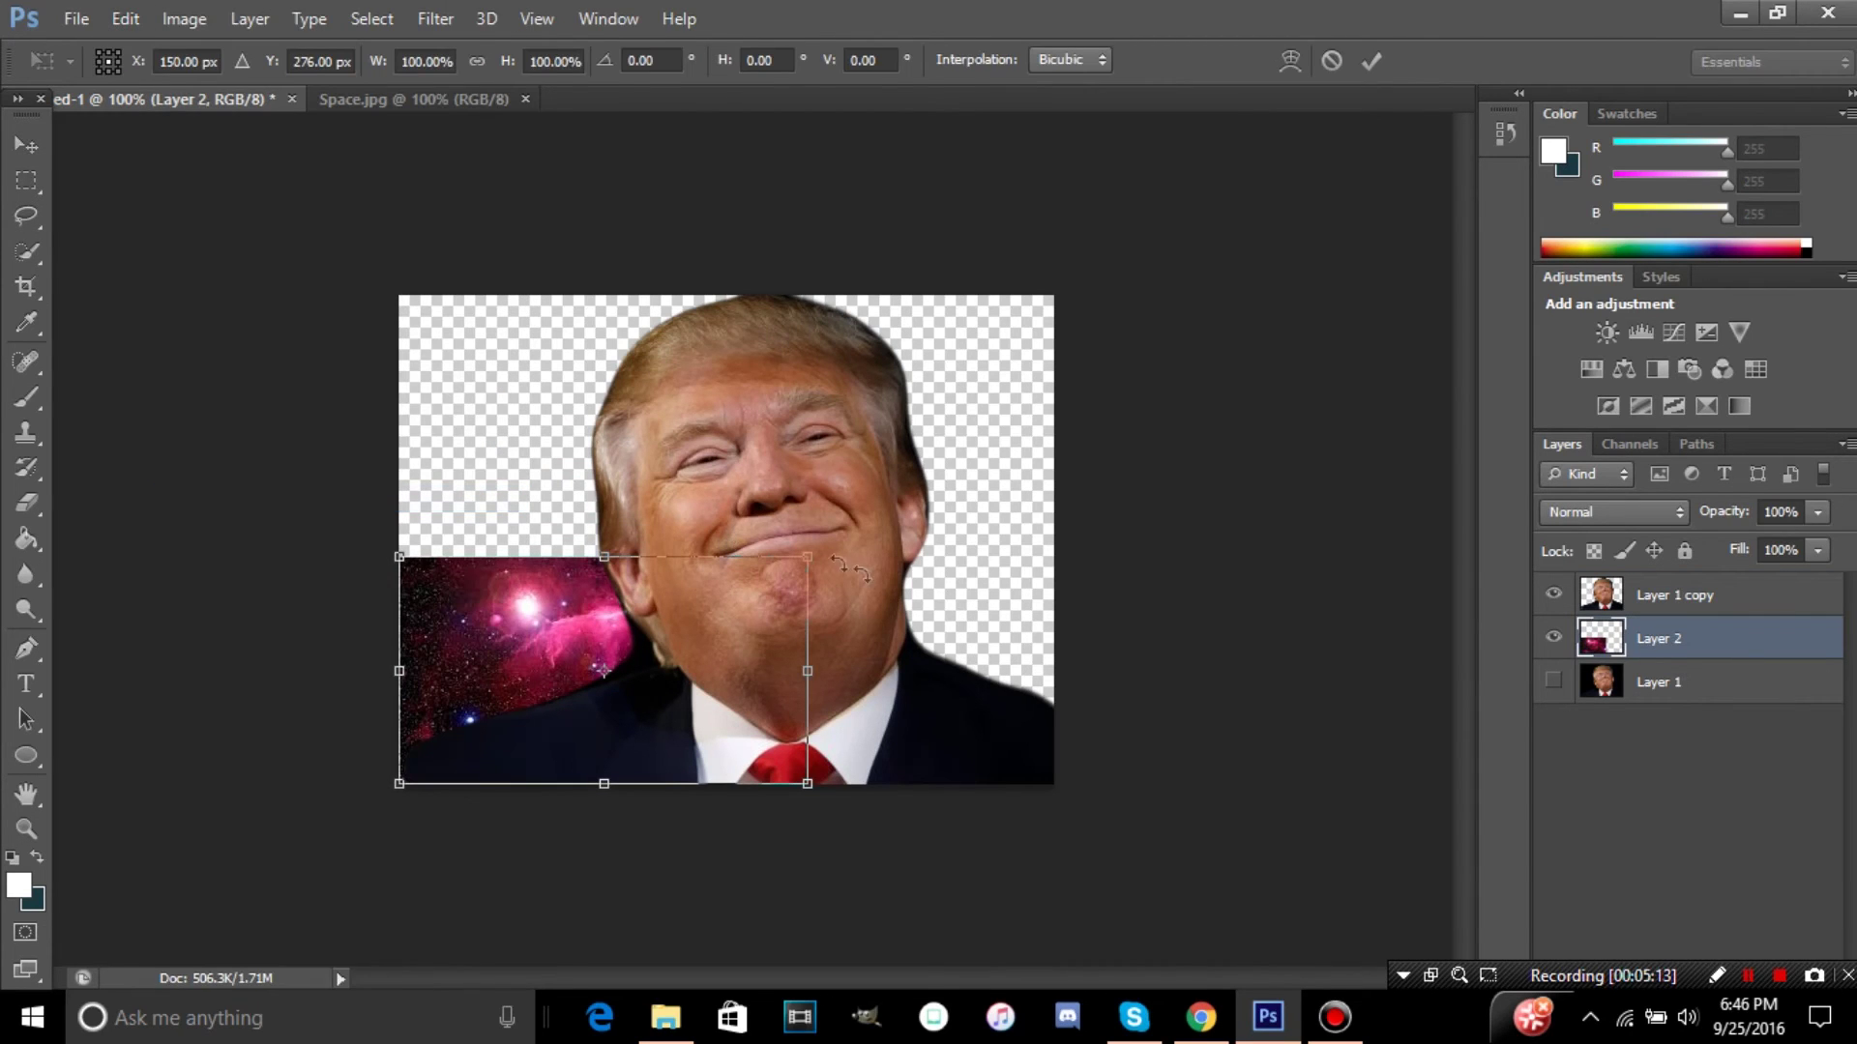
{"action": "left_click_drag", "start_coordinate": [808, 558], "coordinate": [1064, 297]}
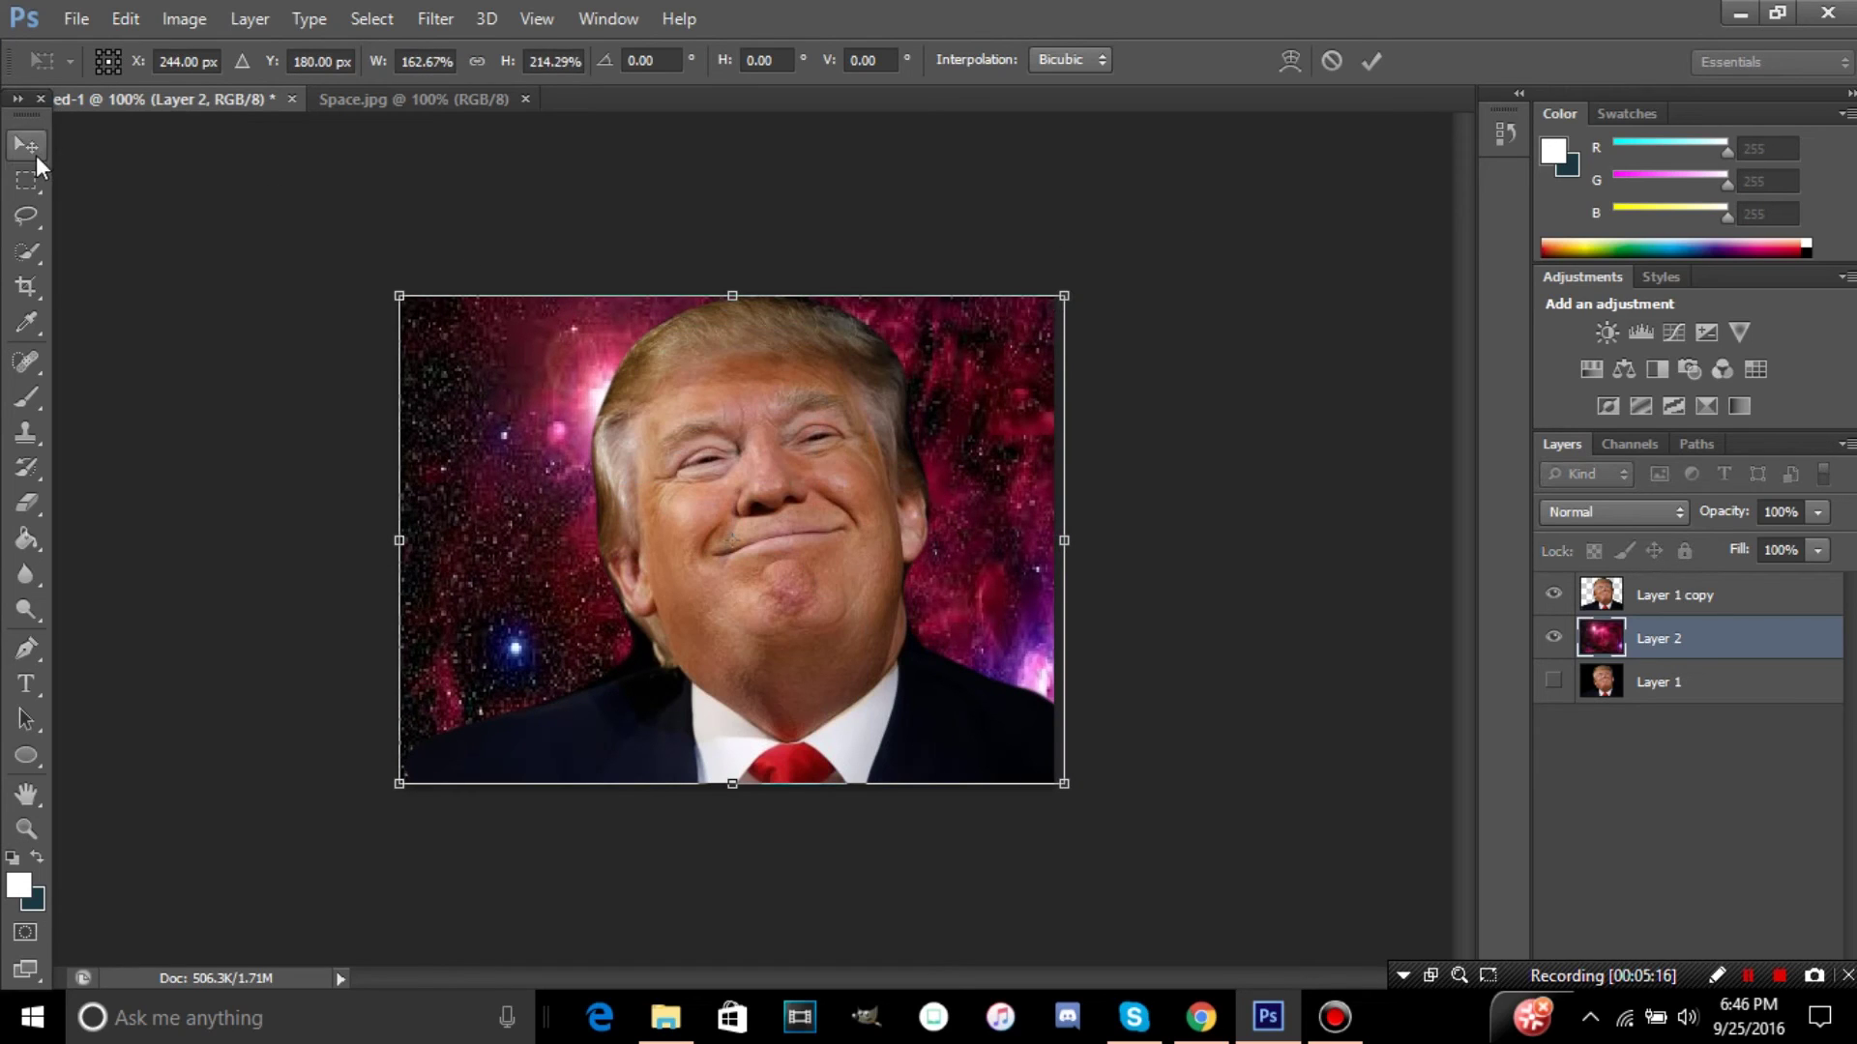
{"action": "left_click", "coordinate": [26, 144]}
{"action": "left_click", "coordinate": [828, 401]}
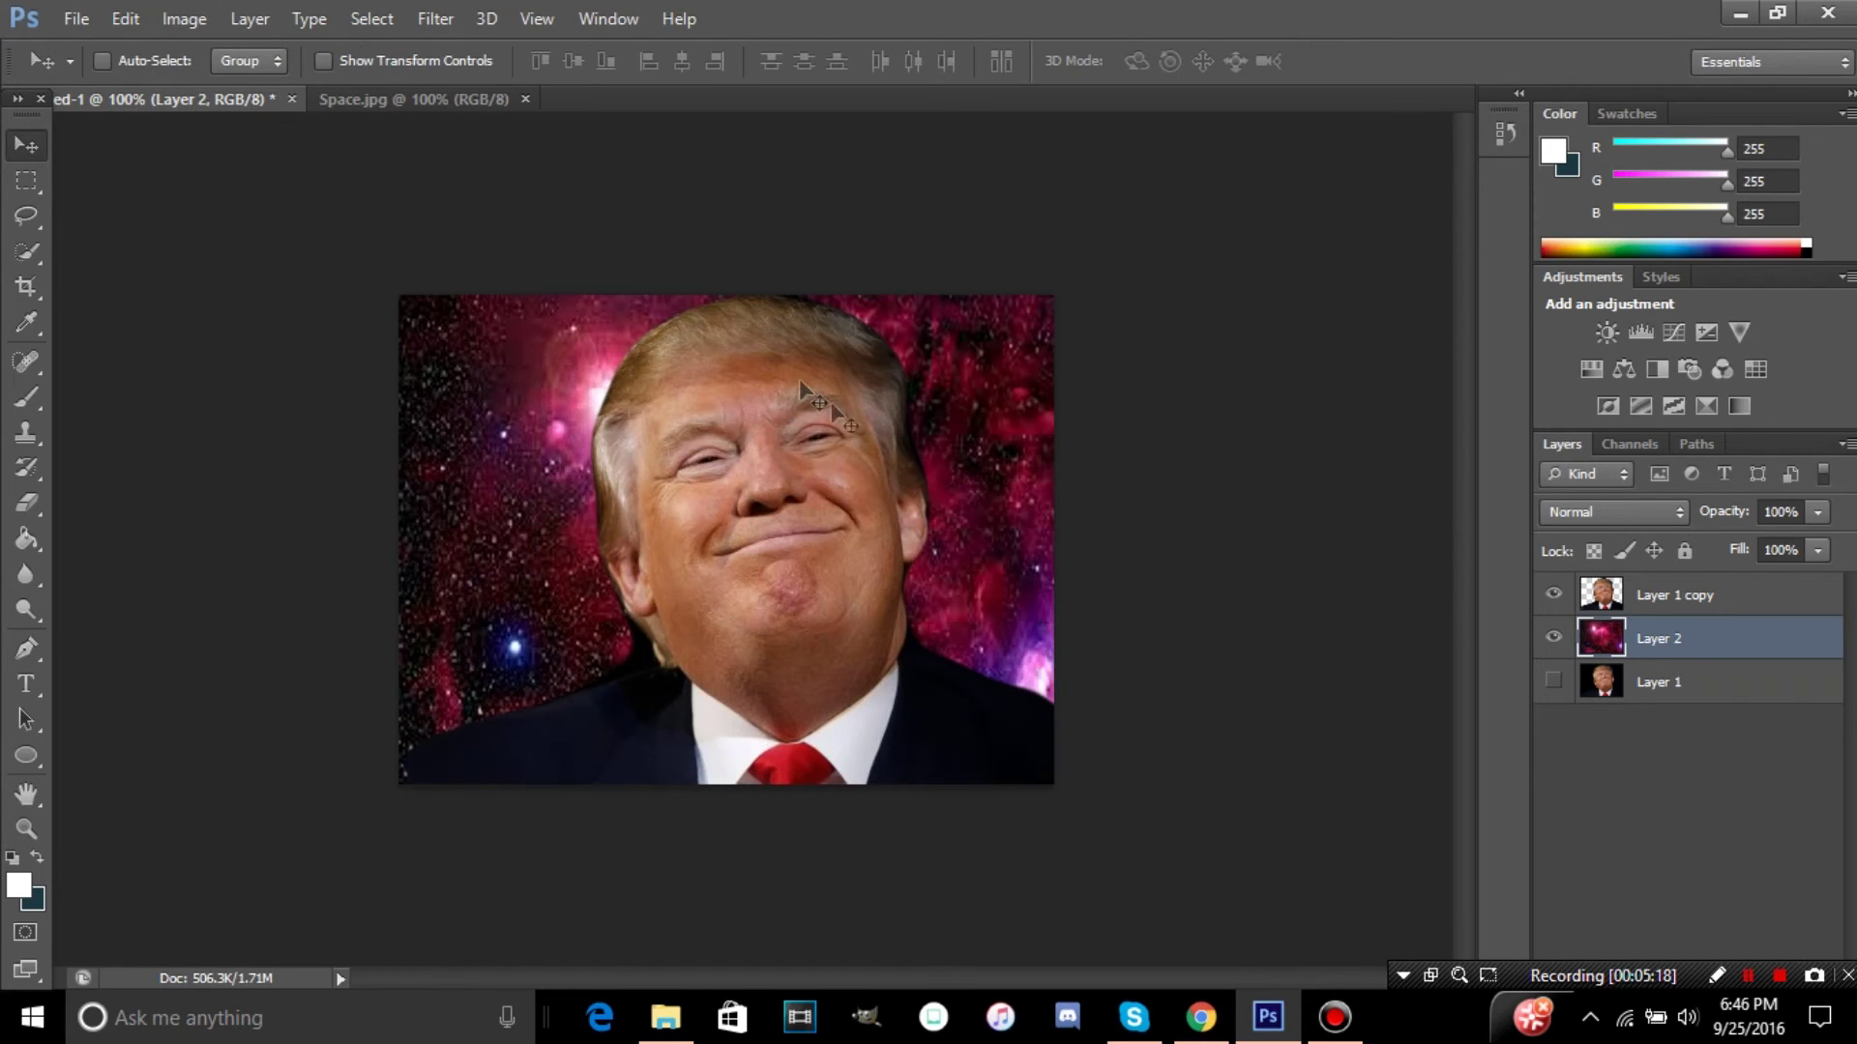
{"action": "right_click", "coordinate": [1688, 594]}
{"action": "left_click", "coordinate": [1181, 155]}
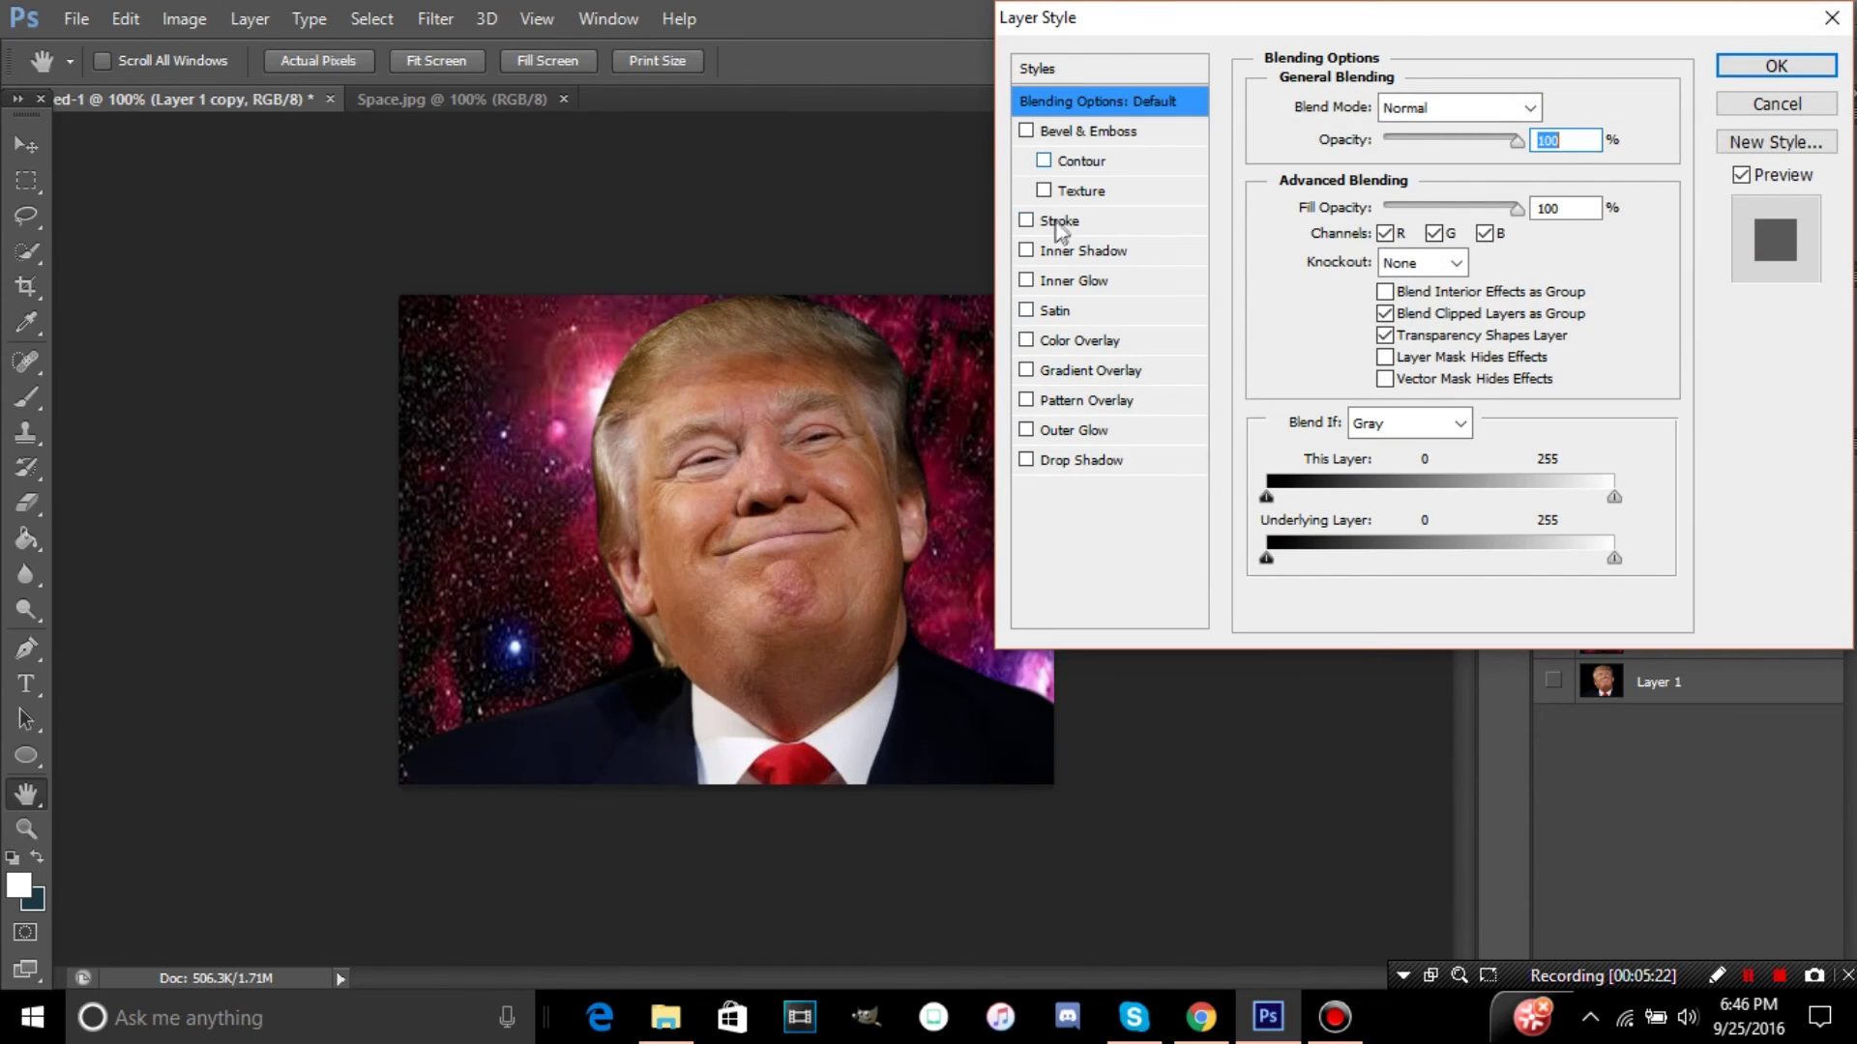